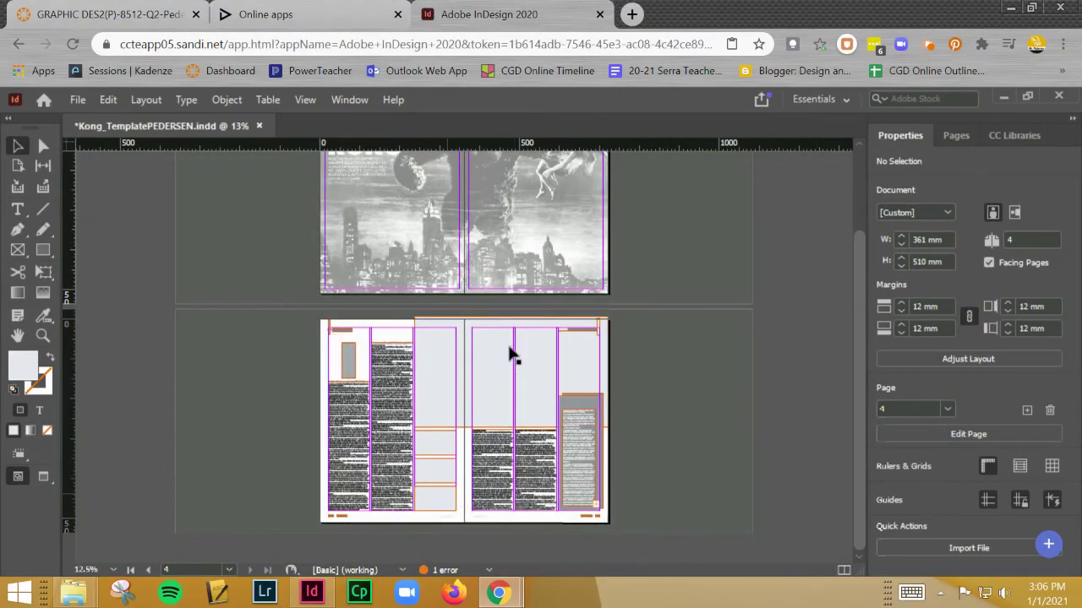
Scroll up to the King Kong spread and zoom in to 25% so it fills the window.
scroll(457, 397, "up", 4)
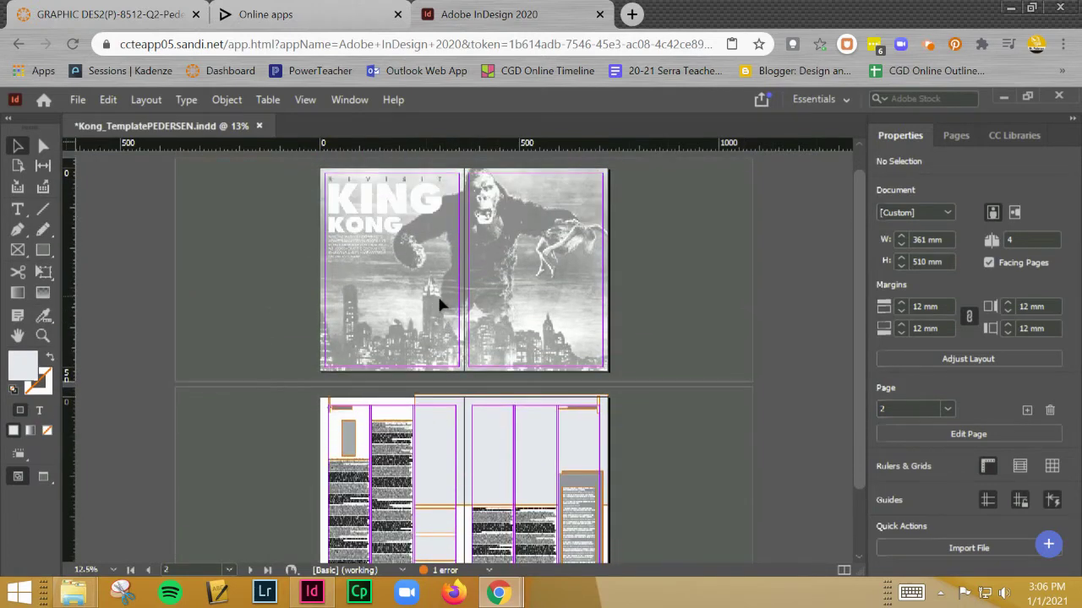
key("ctrl+=")
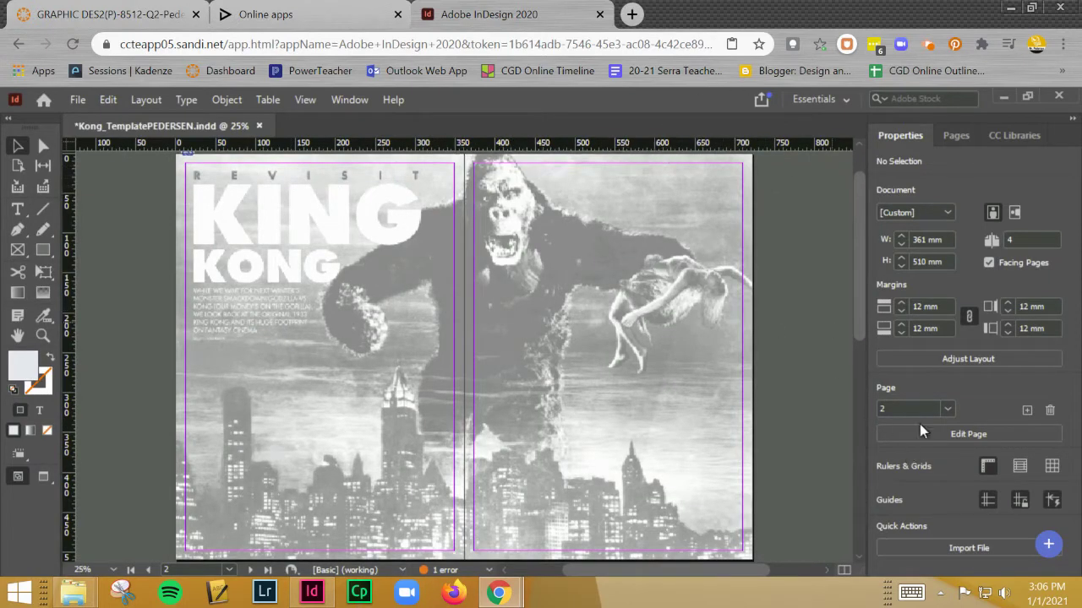
left_click(349, 100)
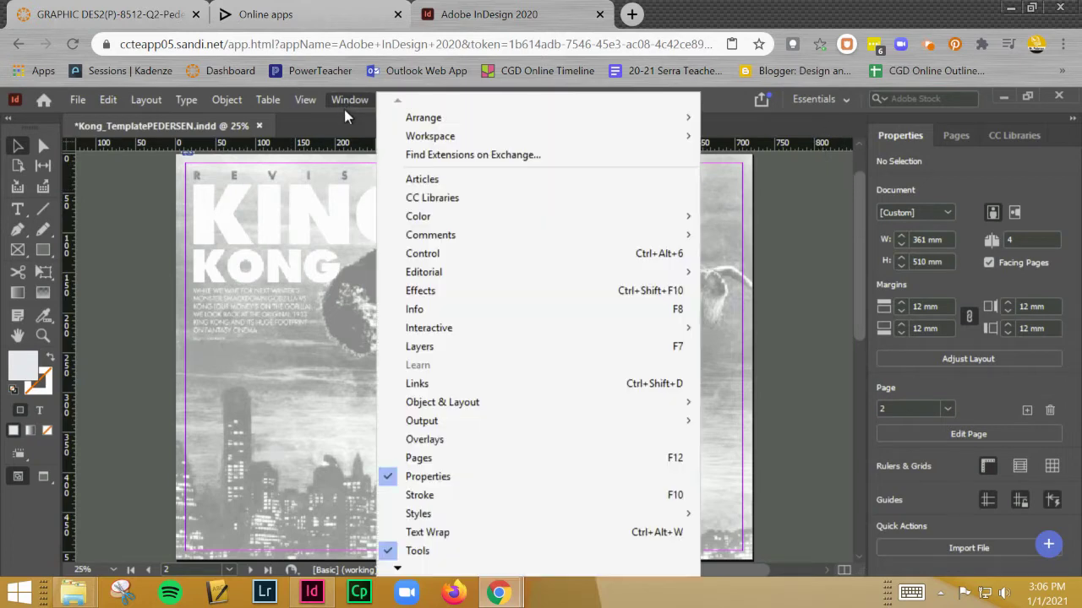
In the Pages panel, drag A-Master onto the pages 3–4 spread and select both spreads.
left_click(461, 457)
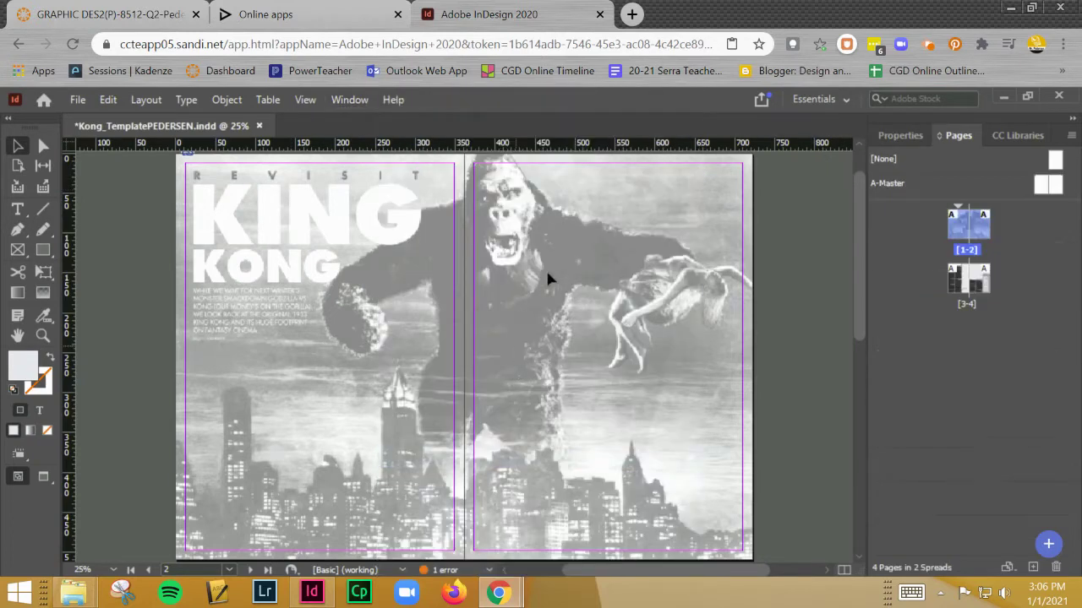
left_click(970, 289)
left_click_drag(974, 291, 977, 290)
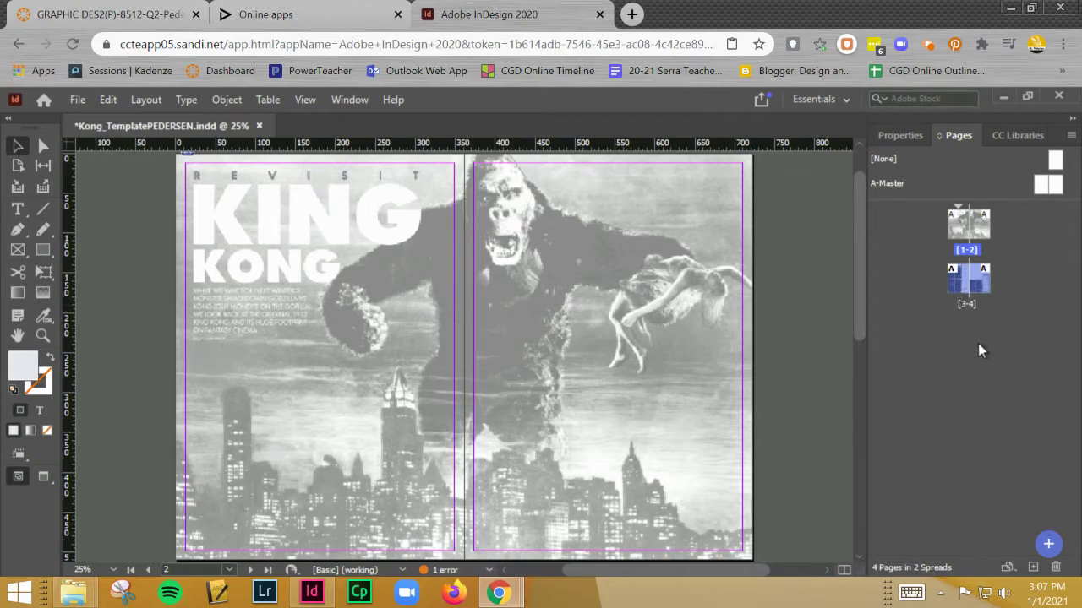
left_click(954, 224)
left_click(972, 292, "shift")
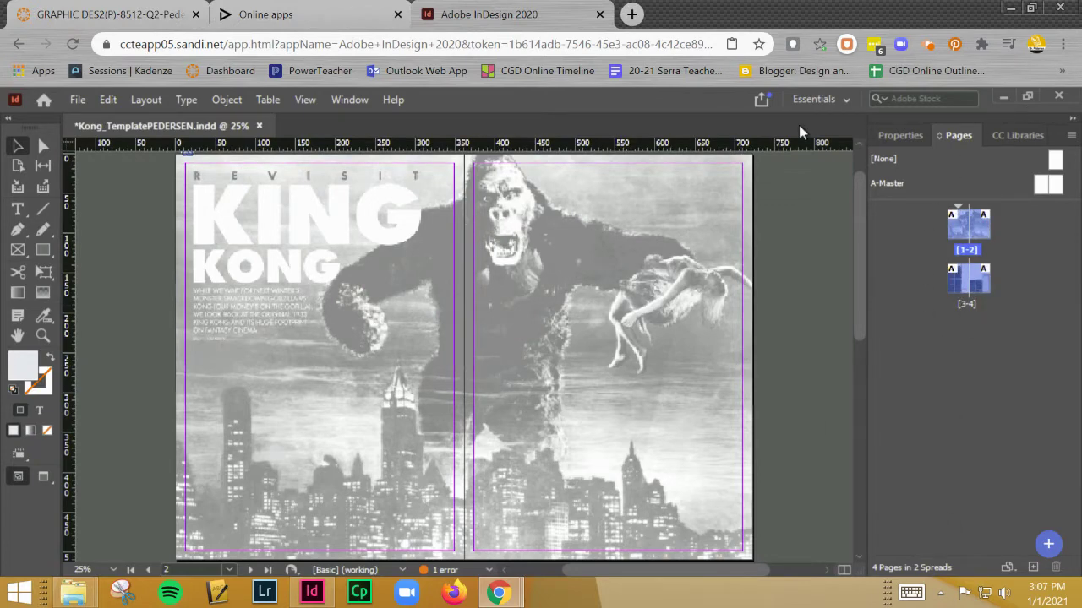
left_click(898, 135)
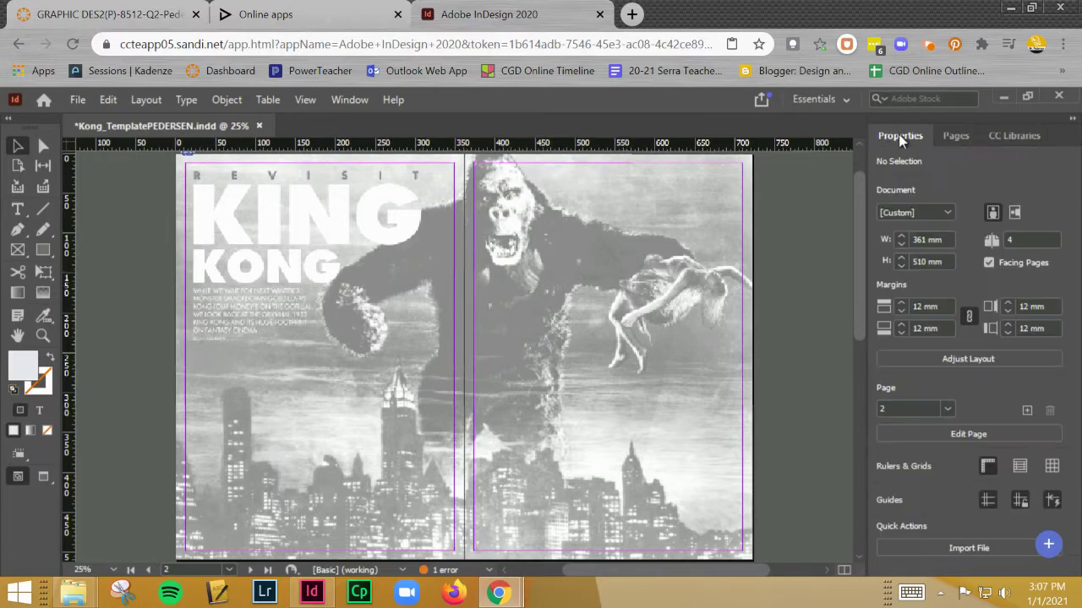
left_click(227, 570)
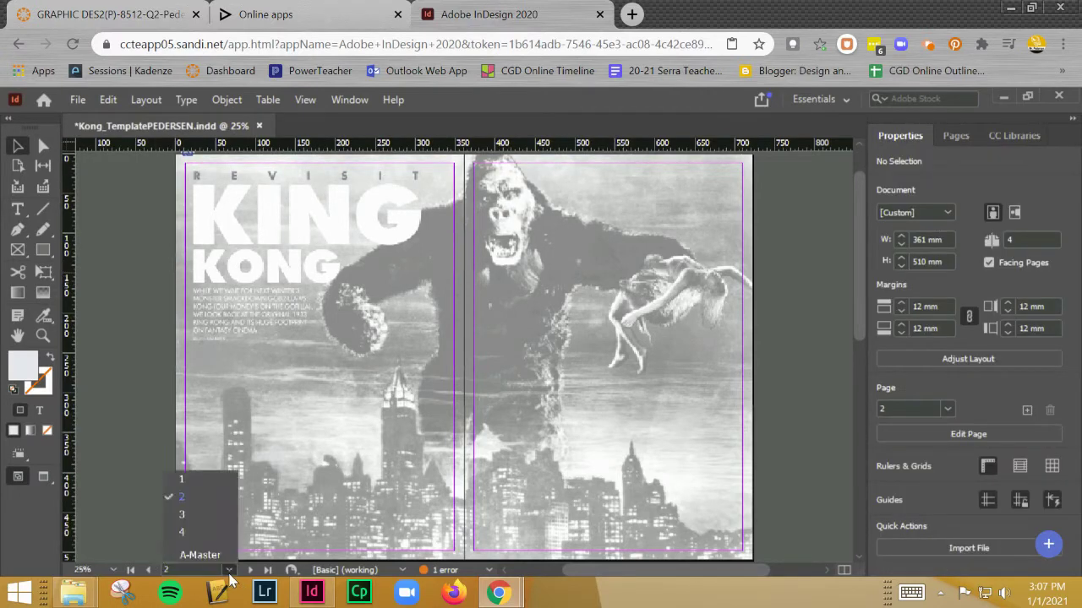
On page 1, open Margins and Columns and enter 21 mm top and 29 mm margins.
left_click(192, 482)
left_click(145, 100)
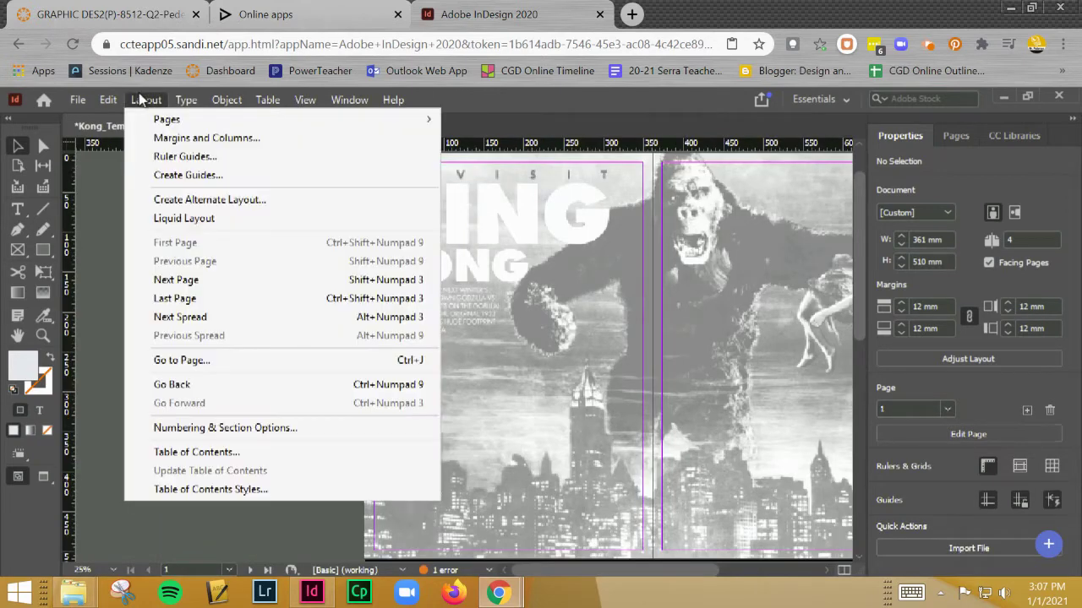
left_click(186, 140)
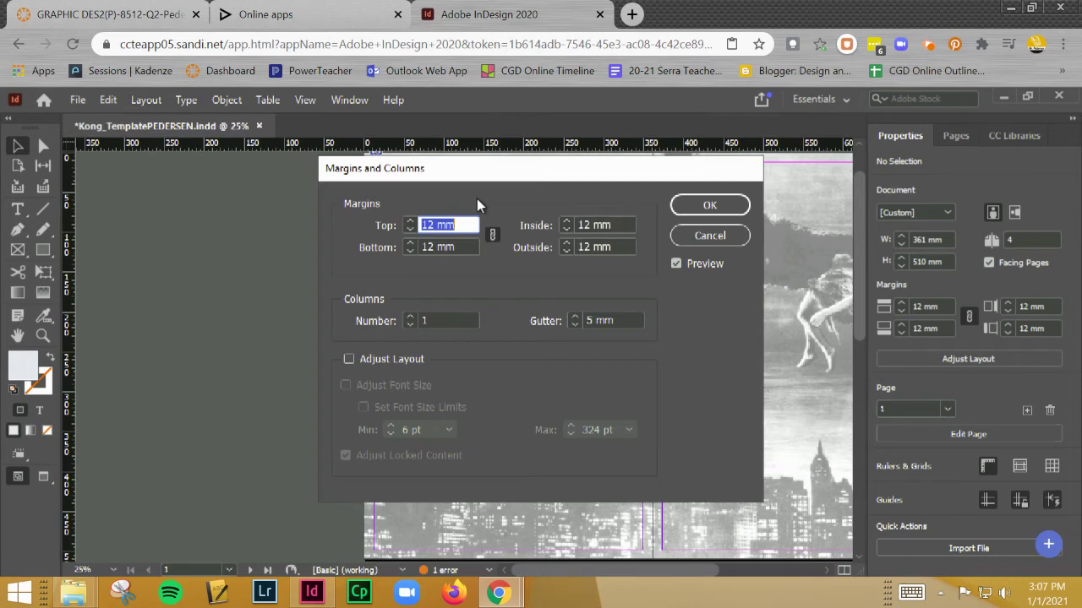
type("21")
key("Tab")
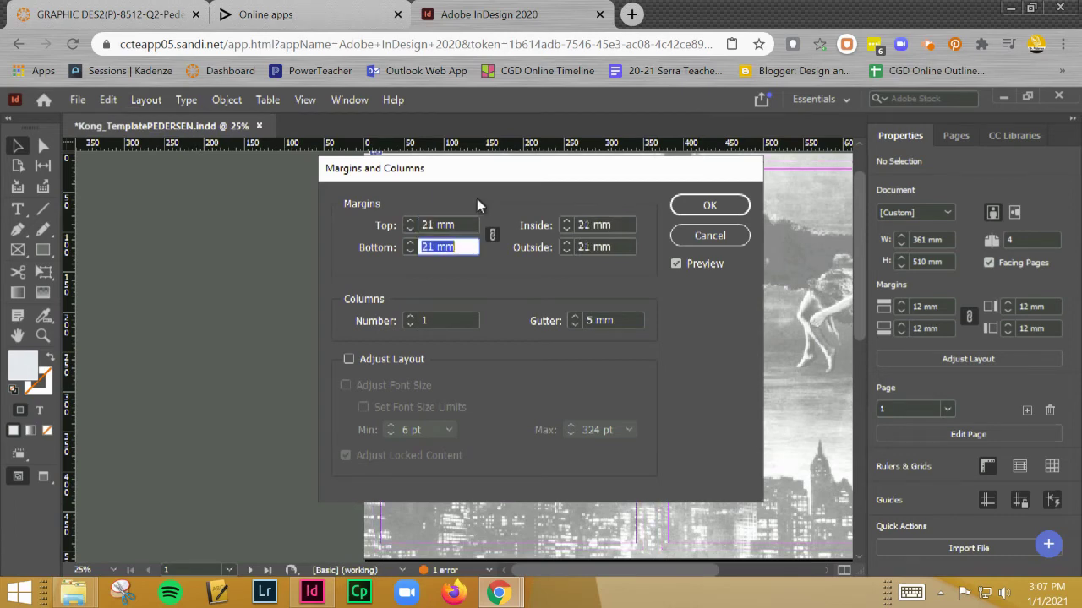
type("29")
key("Tab")
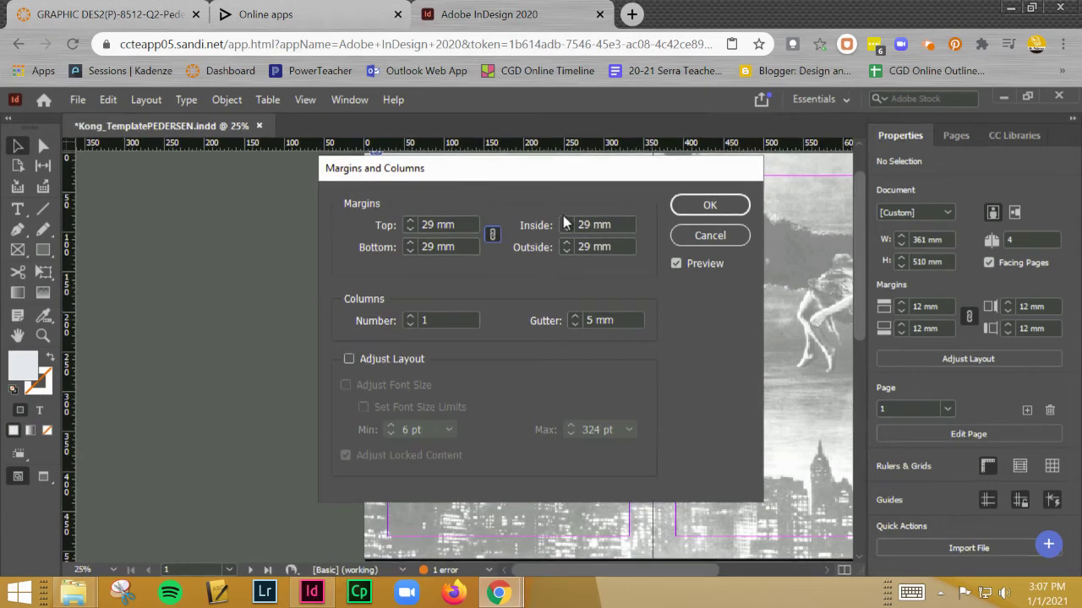
Unlink margins, set 21/29/20/22 mm, three columns with 5 mm gutter, and confirm.
left_click(493, 234)
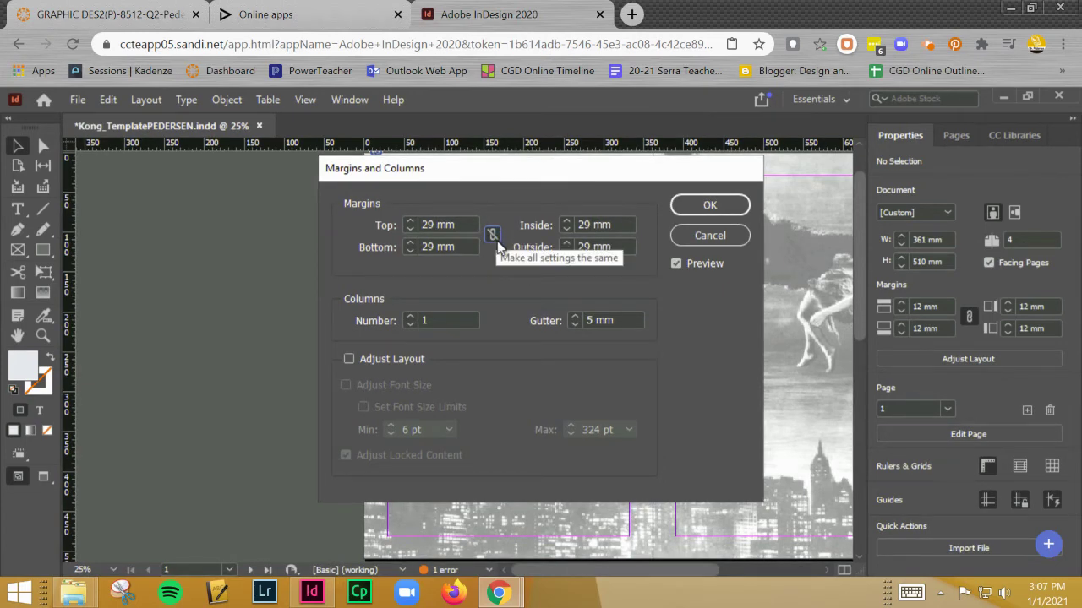
left_click_drag(478, 225, 387, 224)
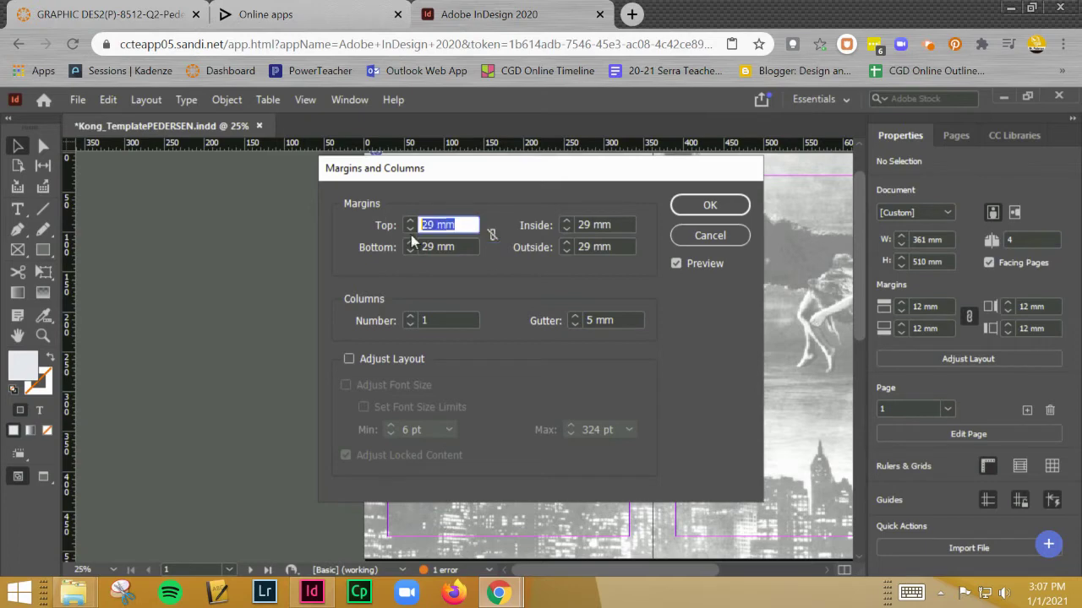
type("21")
key("Tab")
type("29")
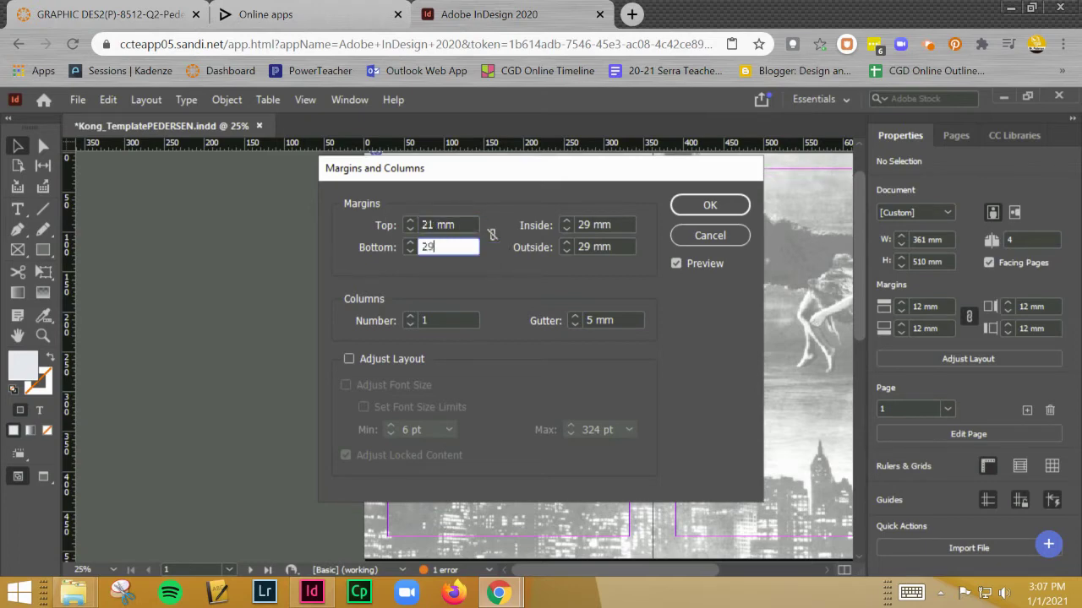
key("Tab")
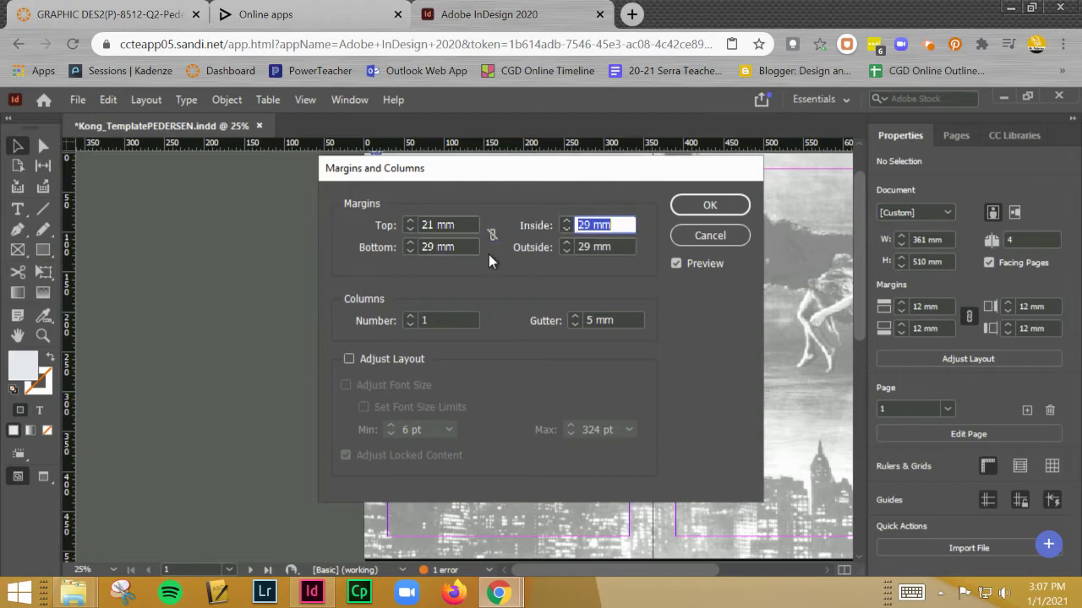
type("20")
key("Tab")
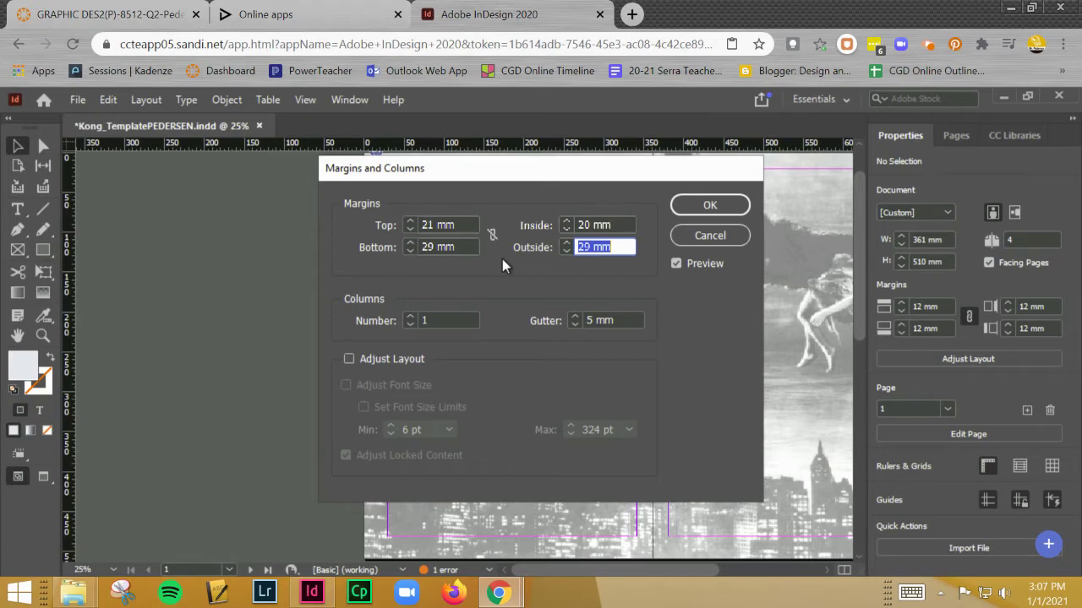
type("22")
key("Tab")
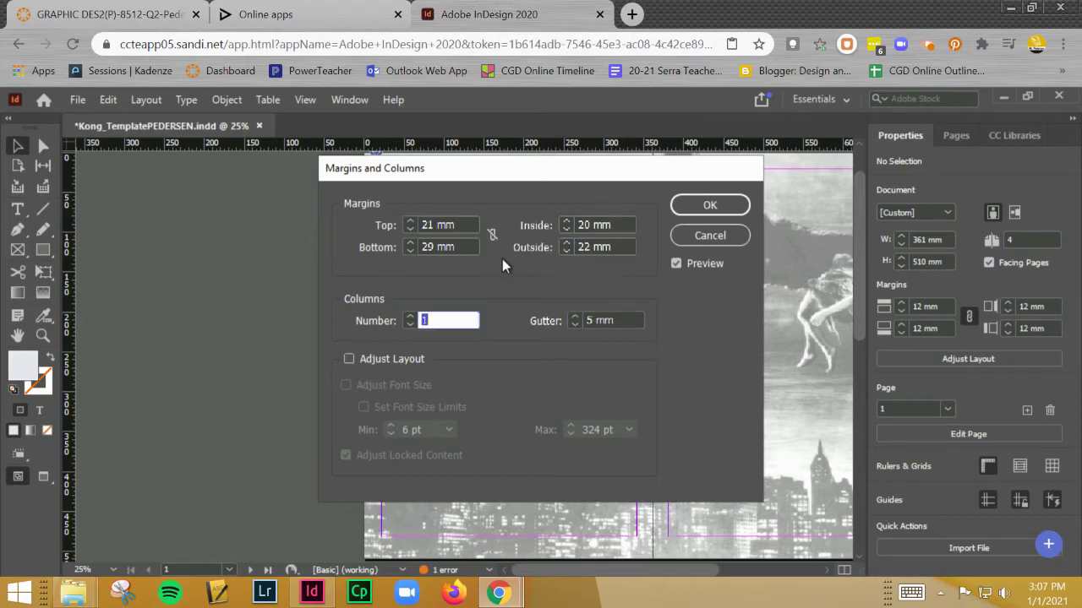
type("3")
key("Tab")
type("5")
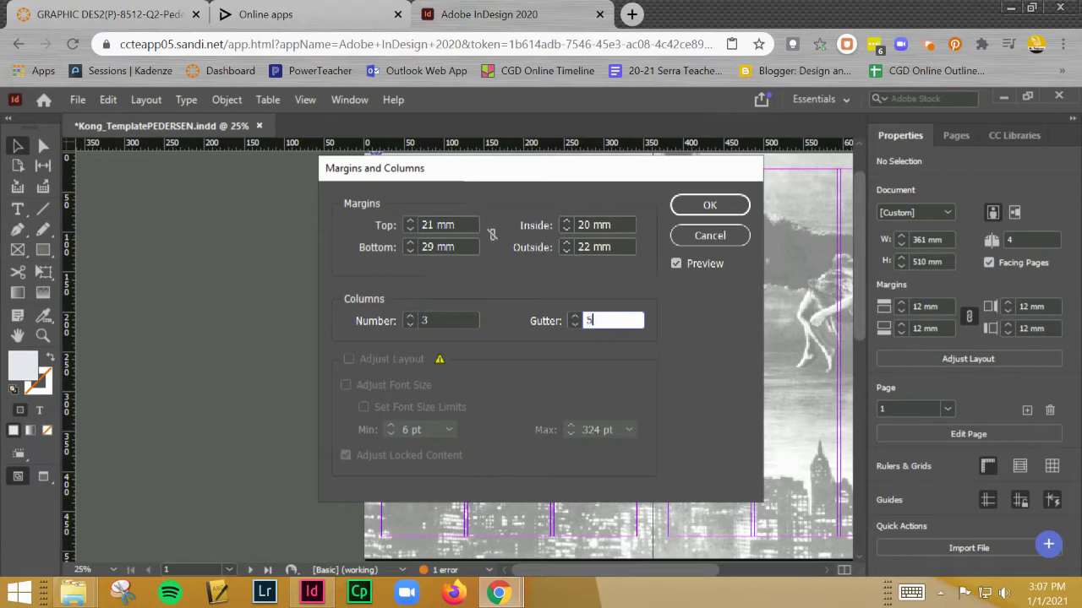
key("Return")
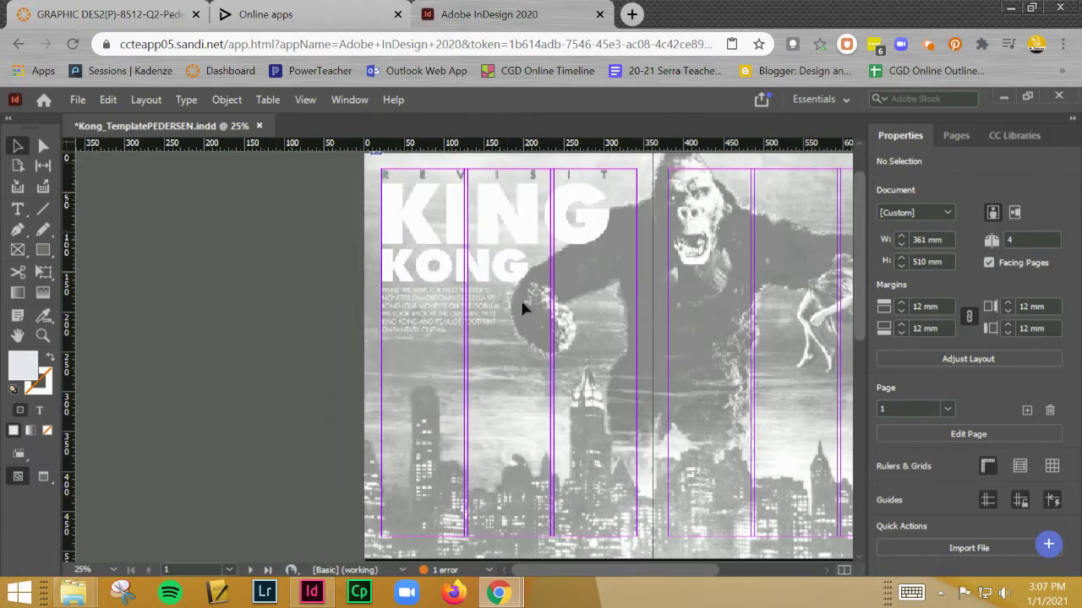
Scroll across to page 2 and zoom out to 12.5% to see the whole spread.
scroll(399, 316, "right", 5)
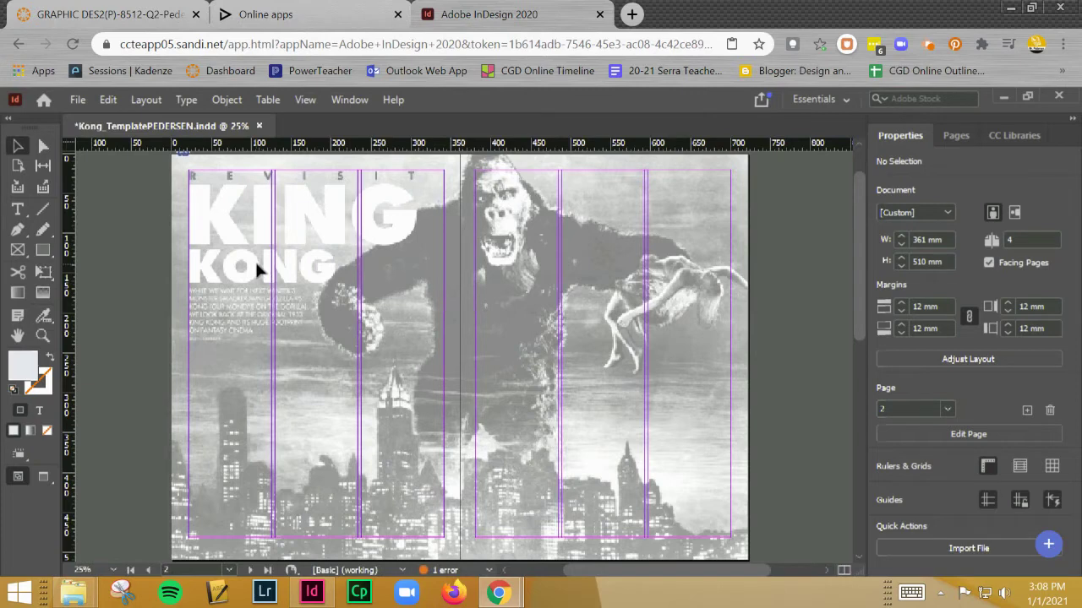
key("ctrl+minus")
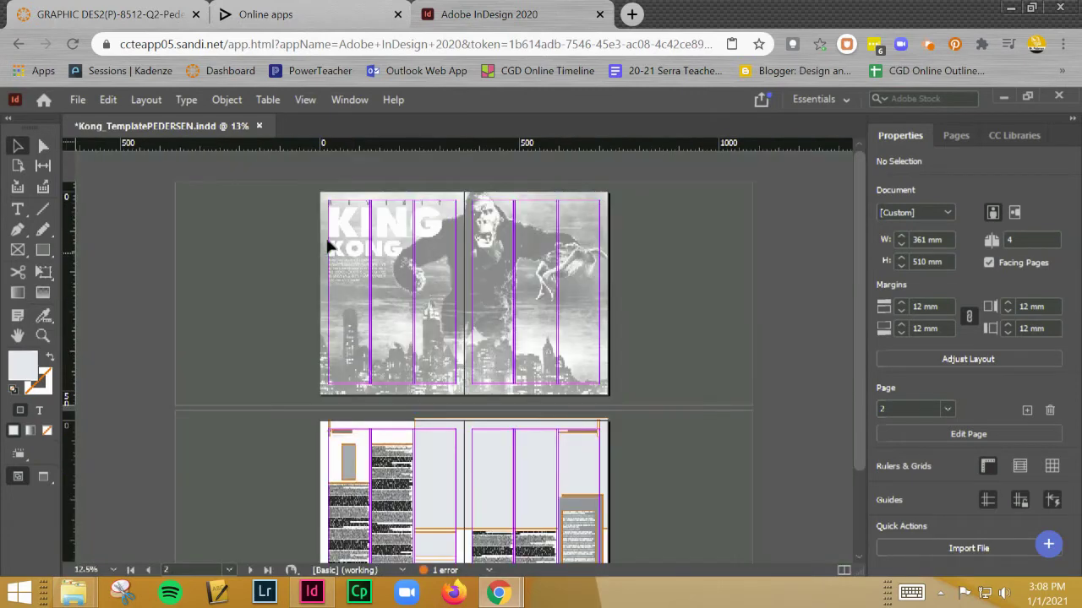
left_click(48, 250)
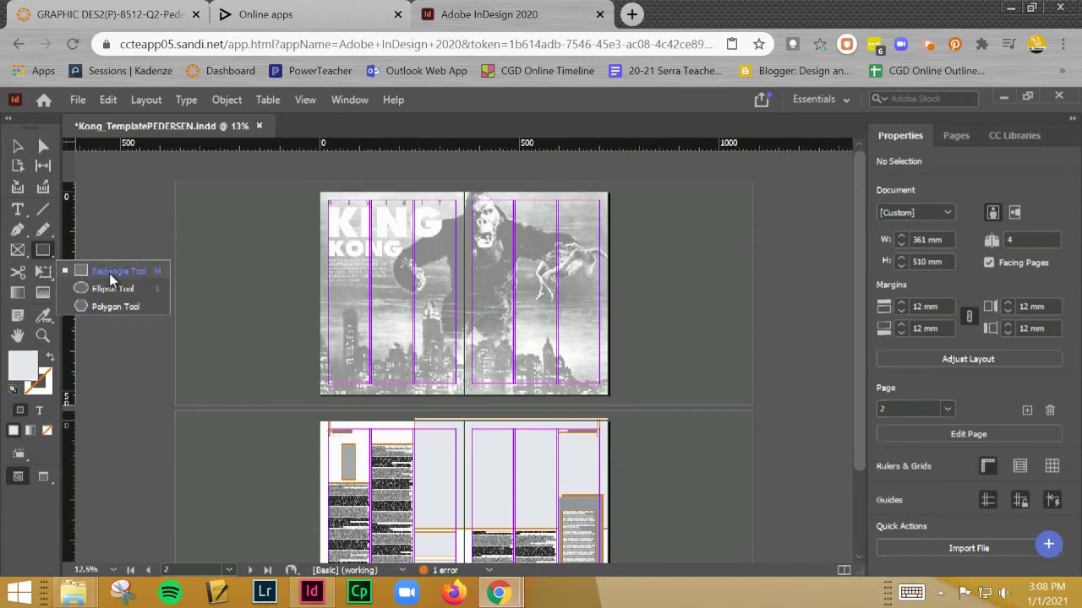
Draw a rectangle covering the King Kong spread and widen it to 722 mm.
left_click(111, 273)
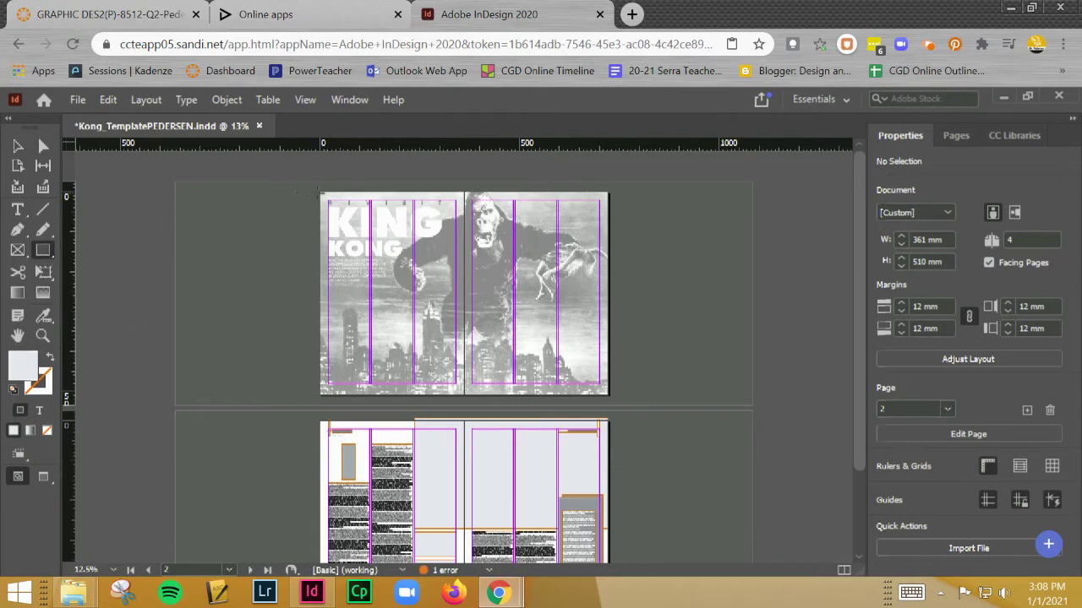
left_click_drag(322, 198, 607, 394)
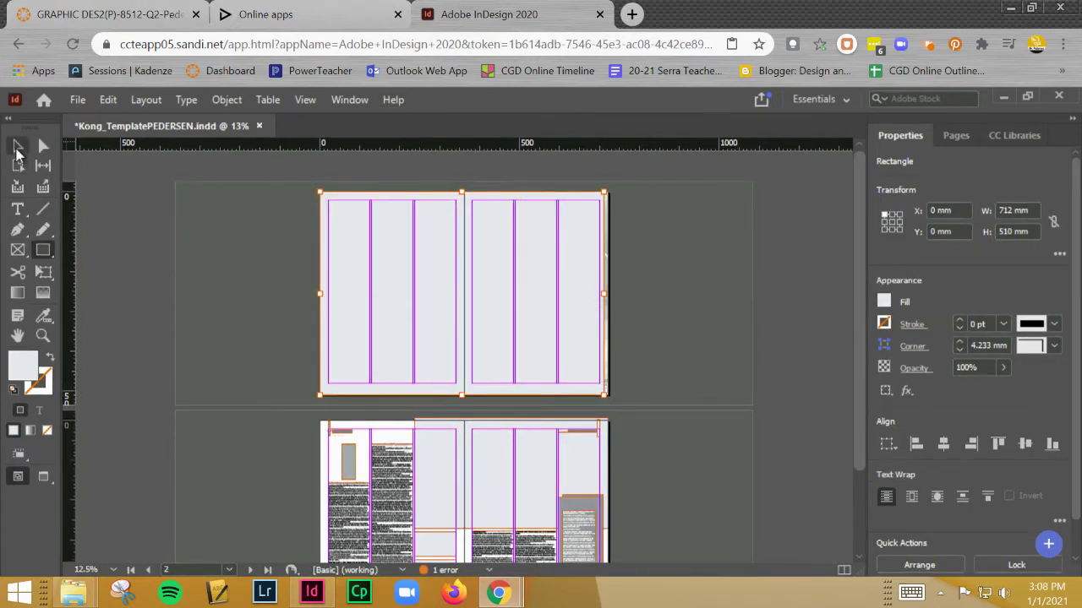
left_click(17, 145)
key("ctrl+equal")
key("ctrl+equal")
key("ctrl+equal")
scroll(767, 209, "right", 10)
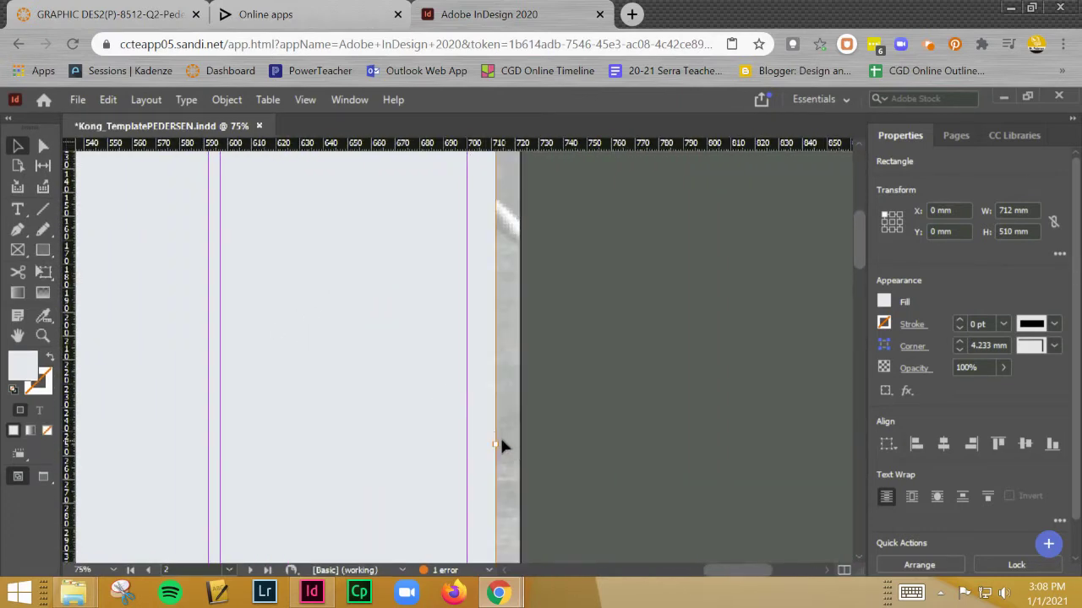
left_click_drag(494, 442, 519, 442)
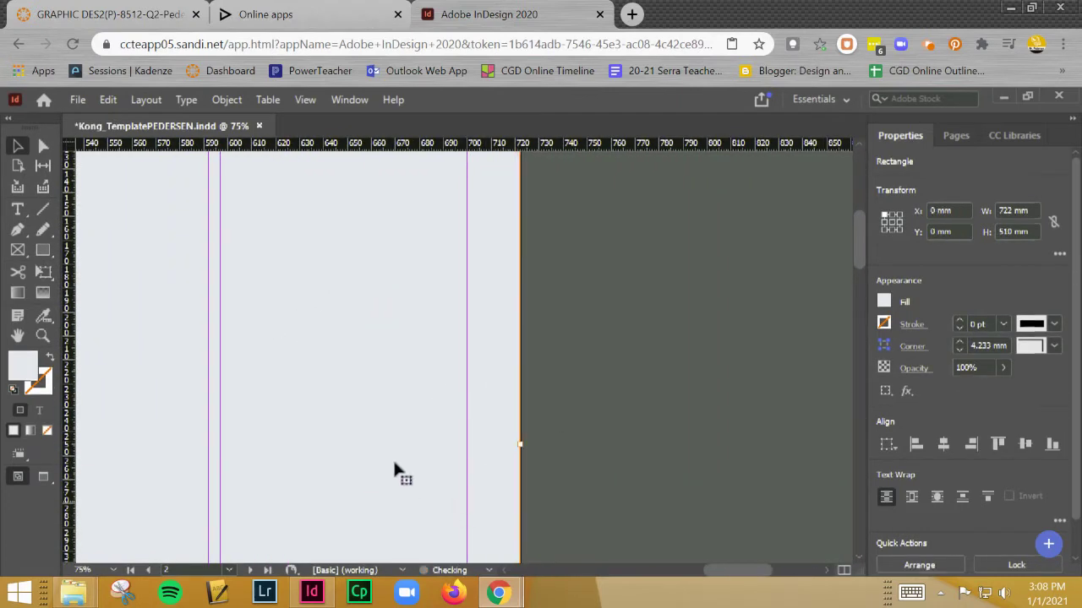
Deselect and zoom out until both spreads are visible together.
scroll(565, 403, "left", 5)
scroll(514, 315, "left", 5)
scroll(430, 261, "down", 2)
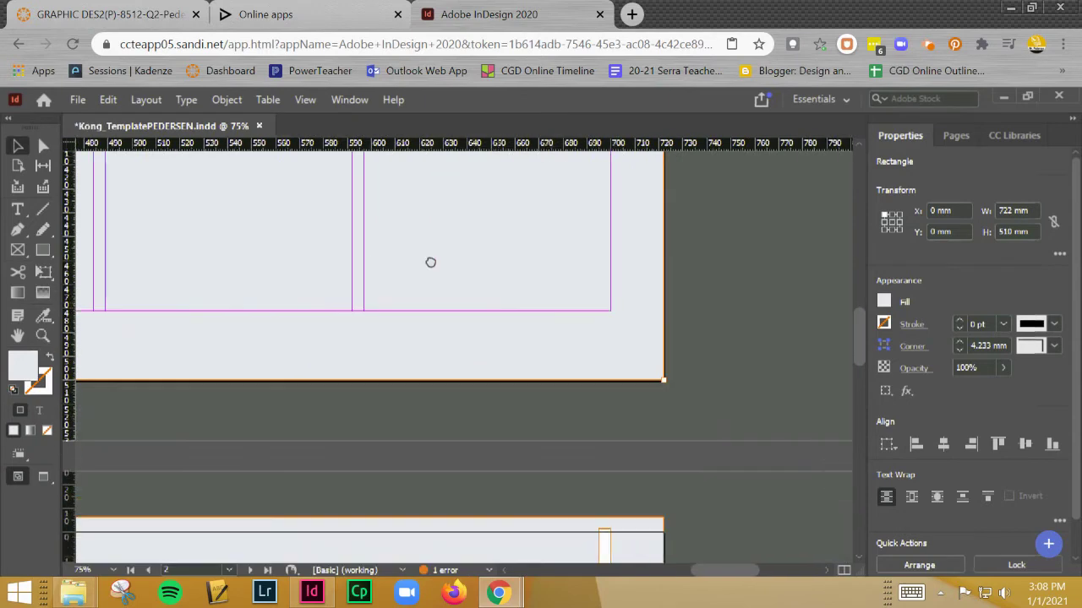
scroll(494, 343, "left", 10)
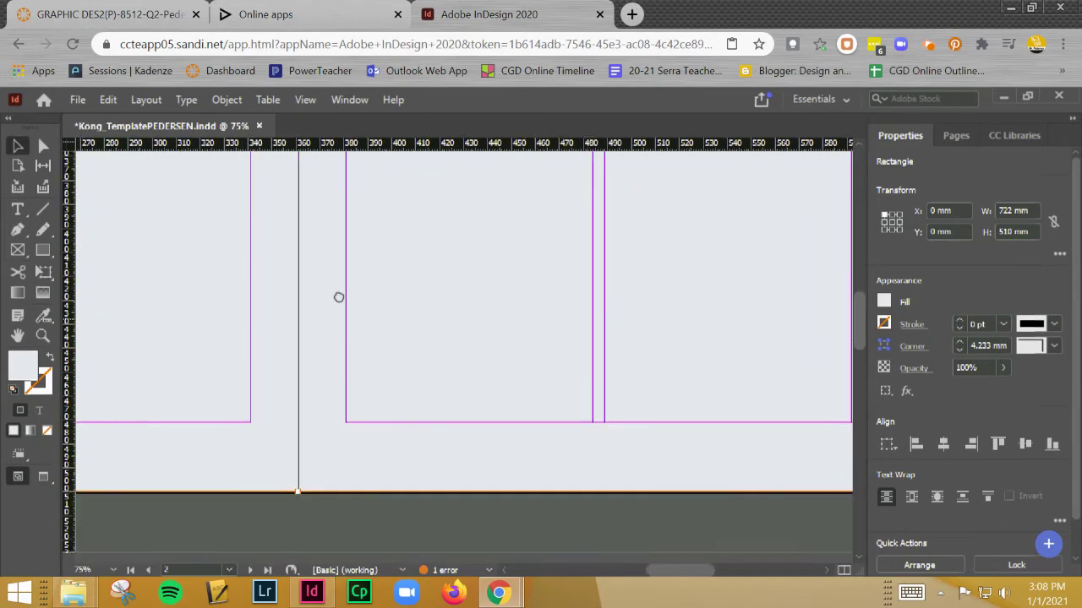
scroll(314, 284, "up", 3)
scroll(462, 304, "left", 15)
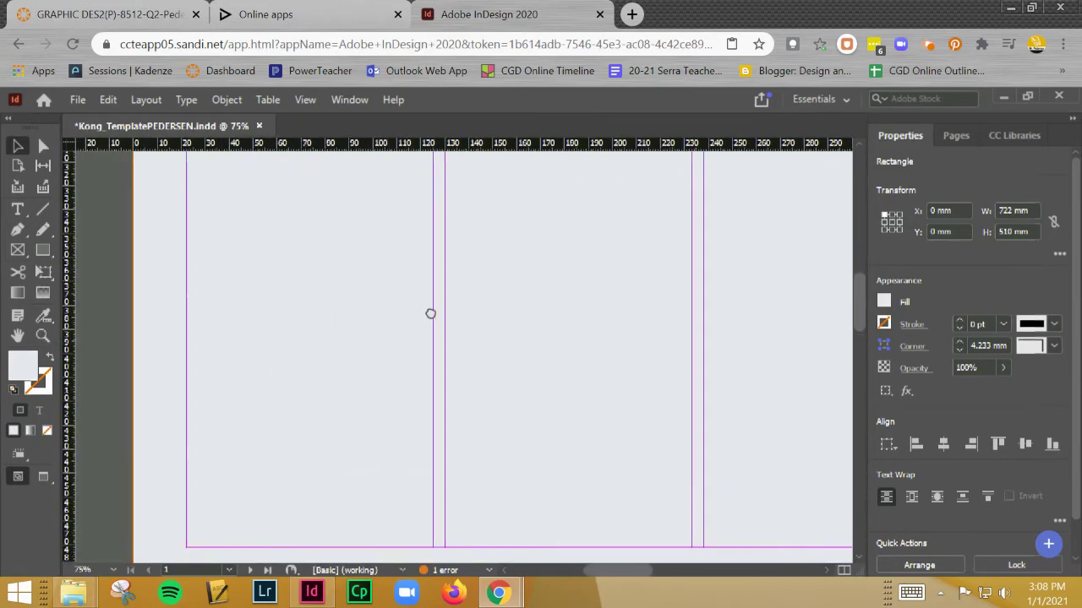
scroll(621, 321, "down", 1)
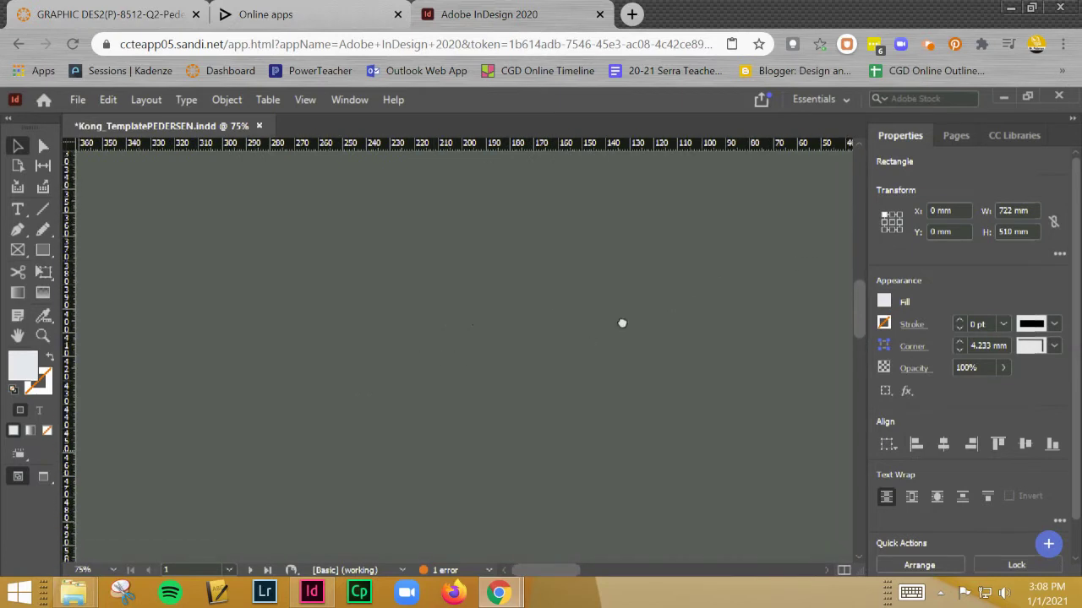
left_click(591, 323)
key("ctrl+minus")
scroll(552, 234, "right", 10)
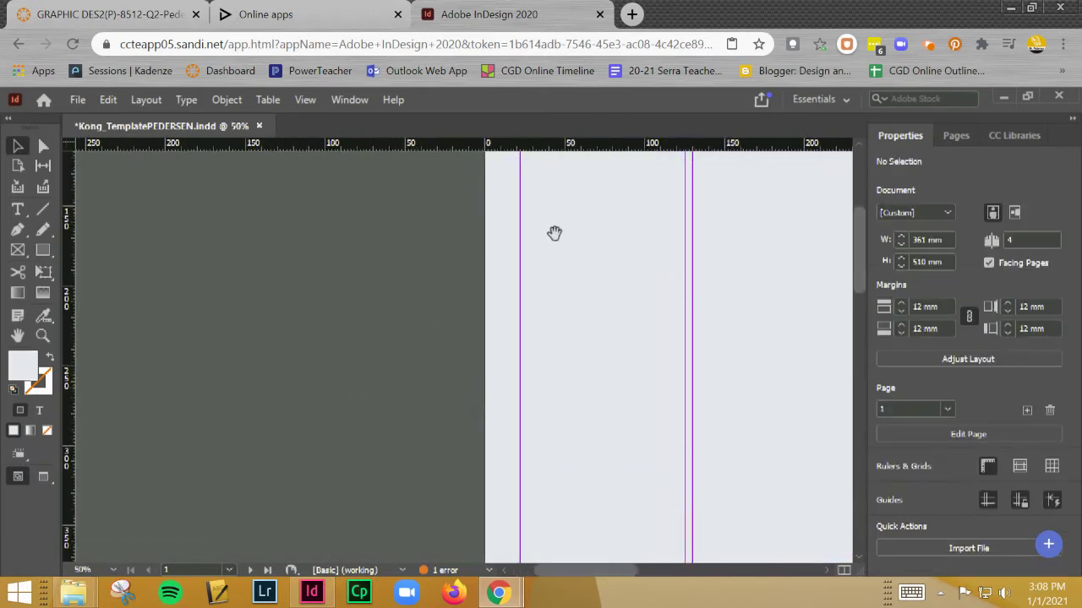
scroll(445, 397, "up", 3)
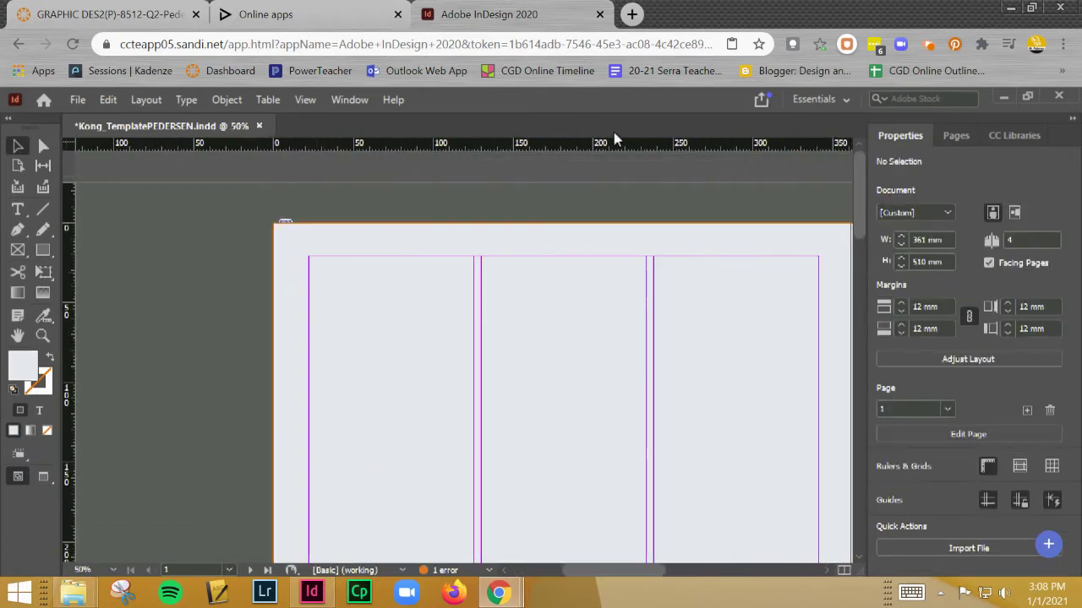
key("ctrl+minus")
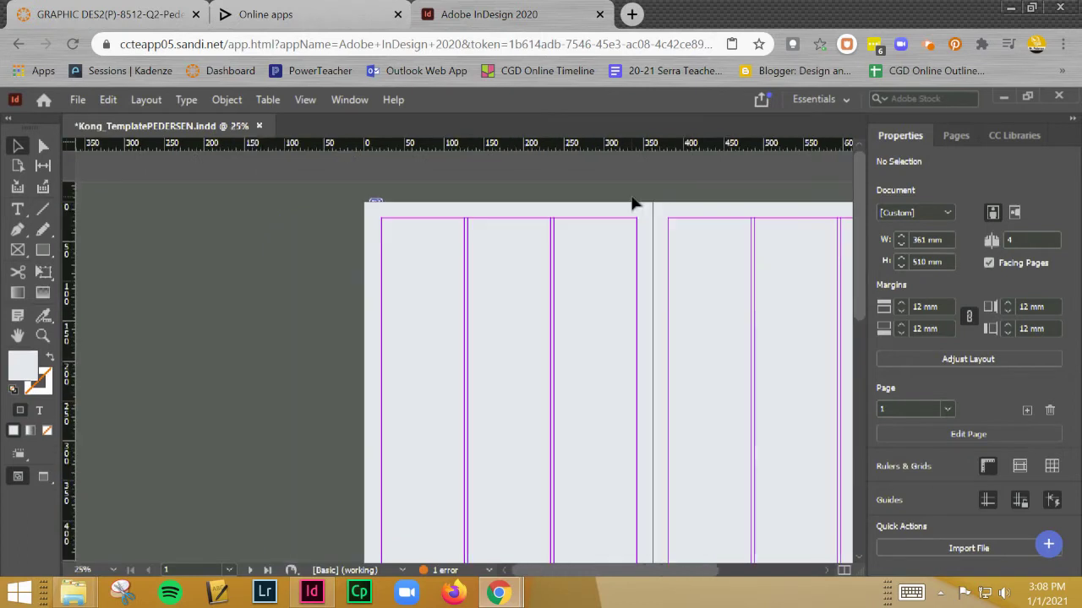
key("ctrl+minus")
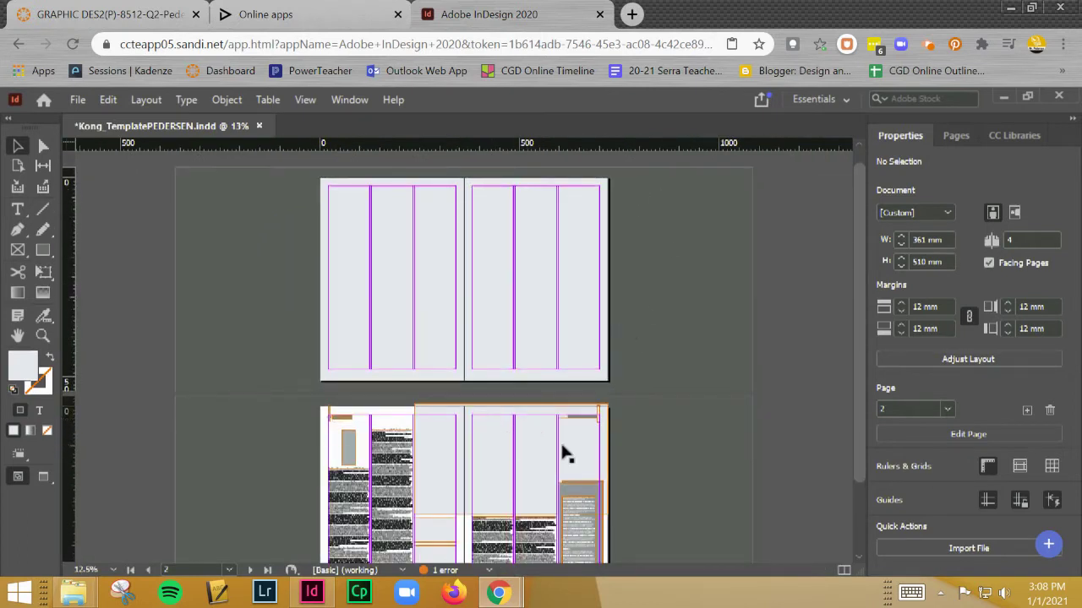
Swap the full-spread rectangle's fill and stroke, leaving no fill and a 1 pt stroke.
left_click(542, 291)
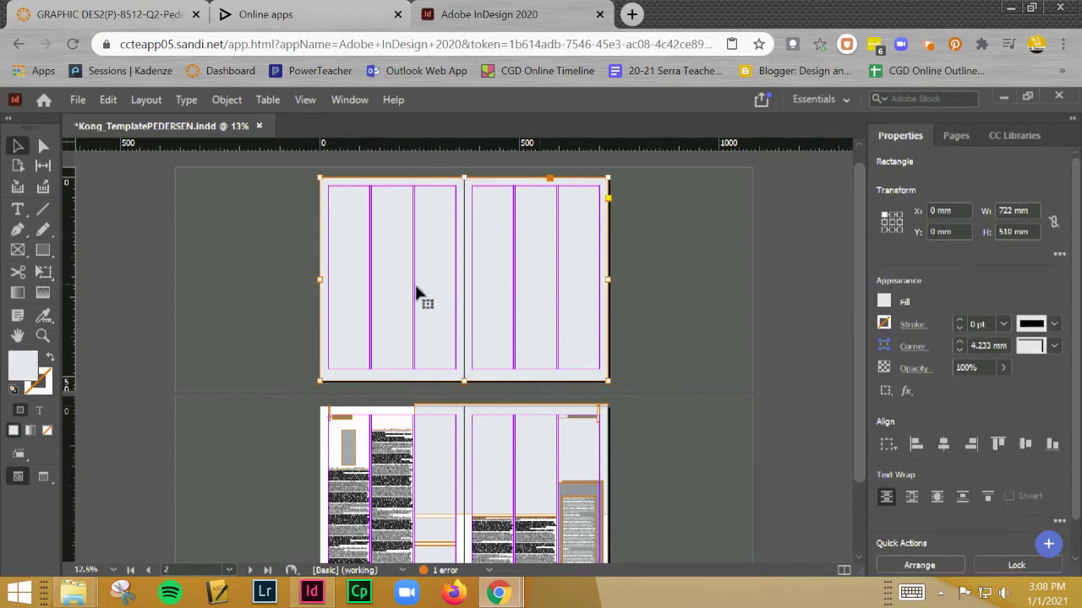
left_click(50, 361)
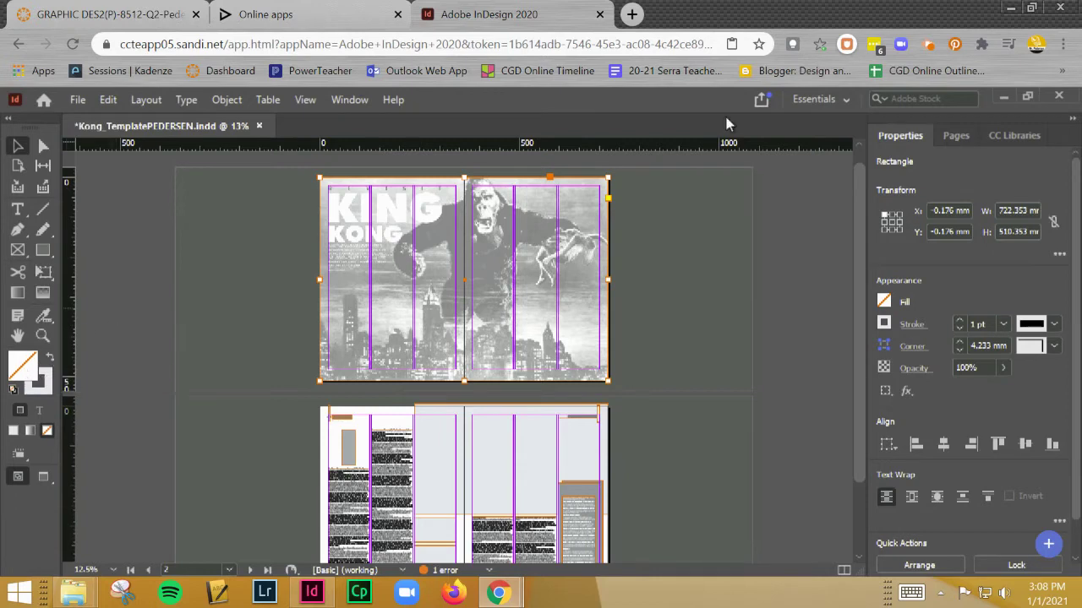
In the Layers panel, expand the Layout layer and lock the <rectangle> object.
left_click(345, 102)
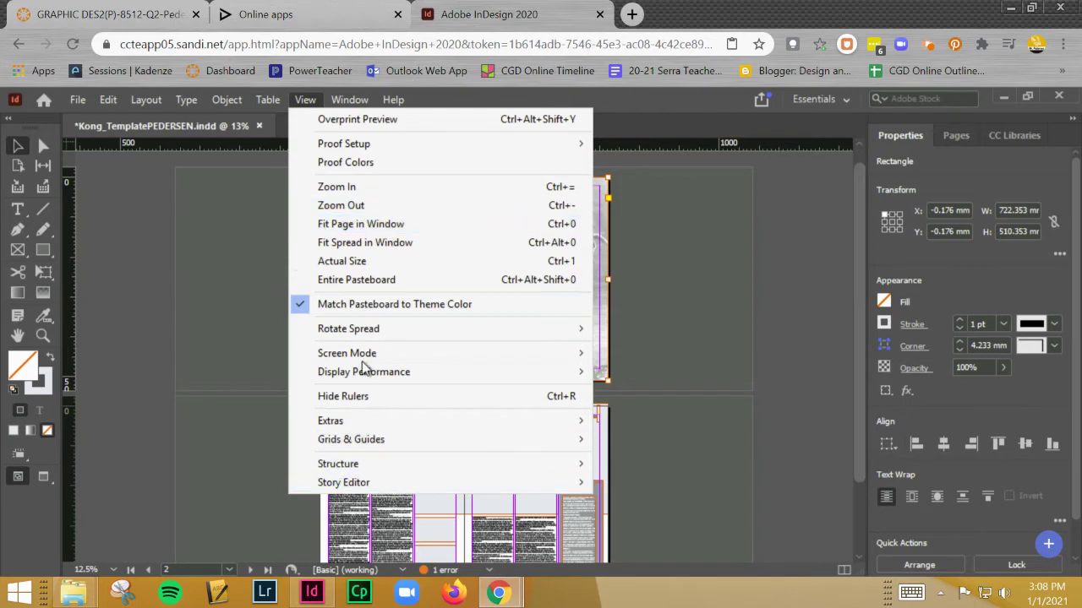
mouse_move(359, 99)
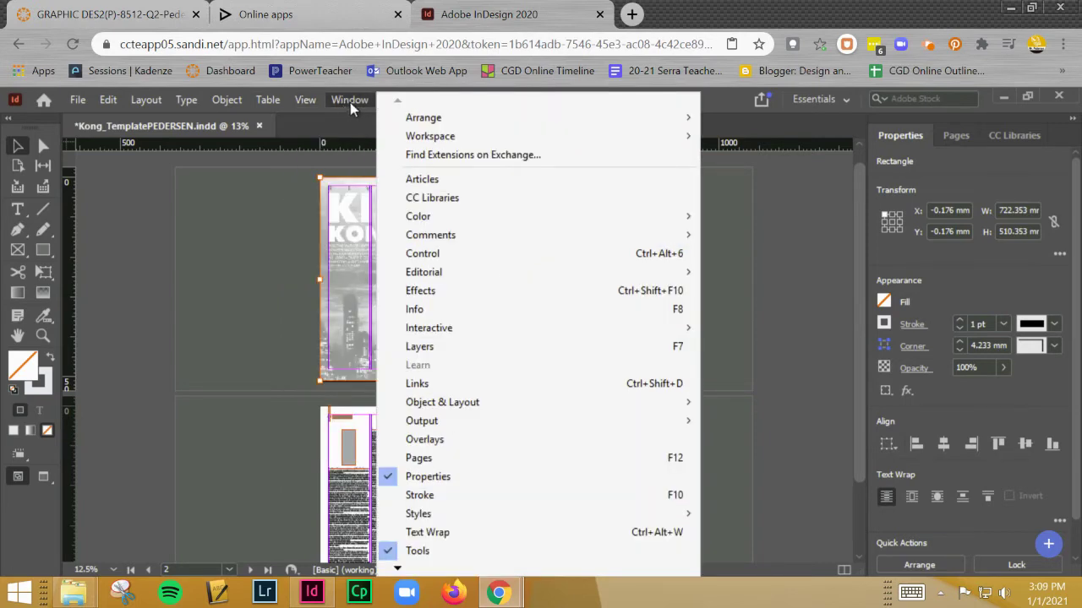
left_click(447, 353)
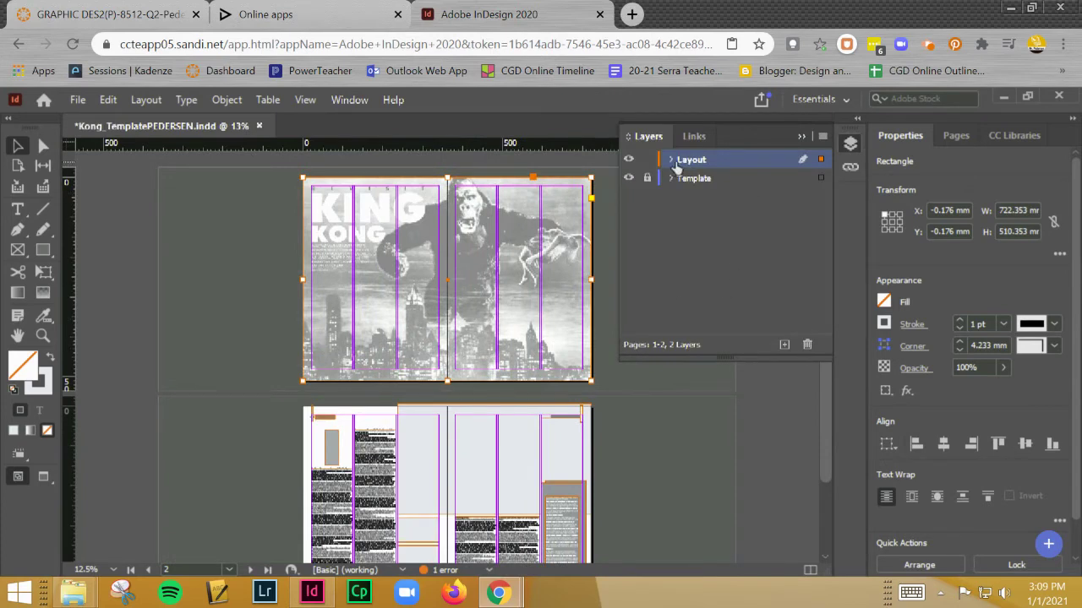
left_click(671, 161)
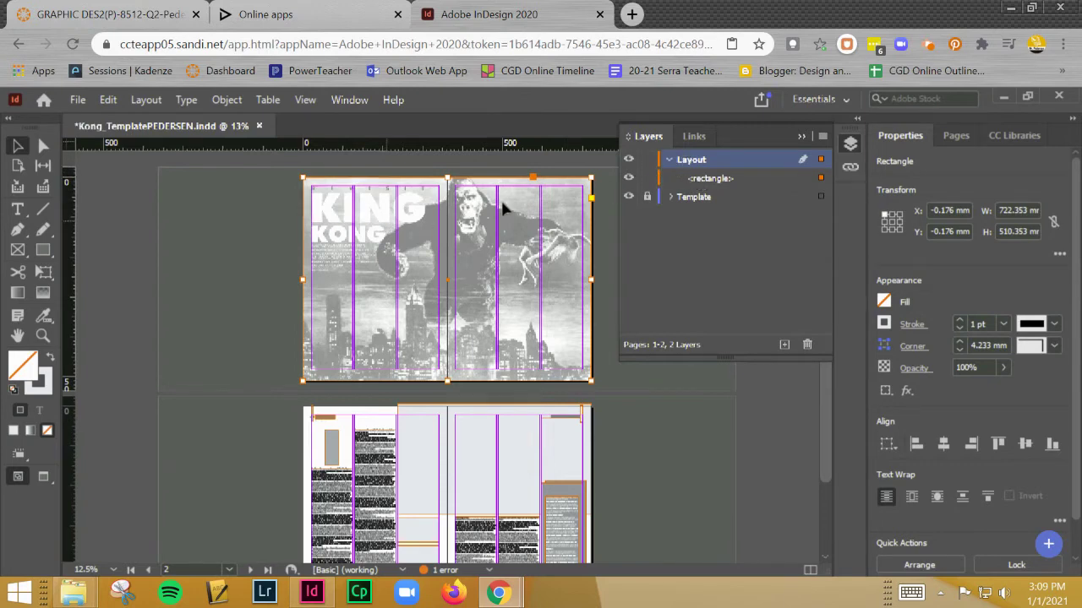
left_click(645, 180)
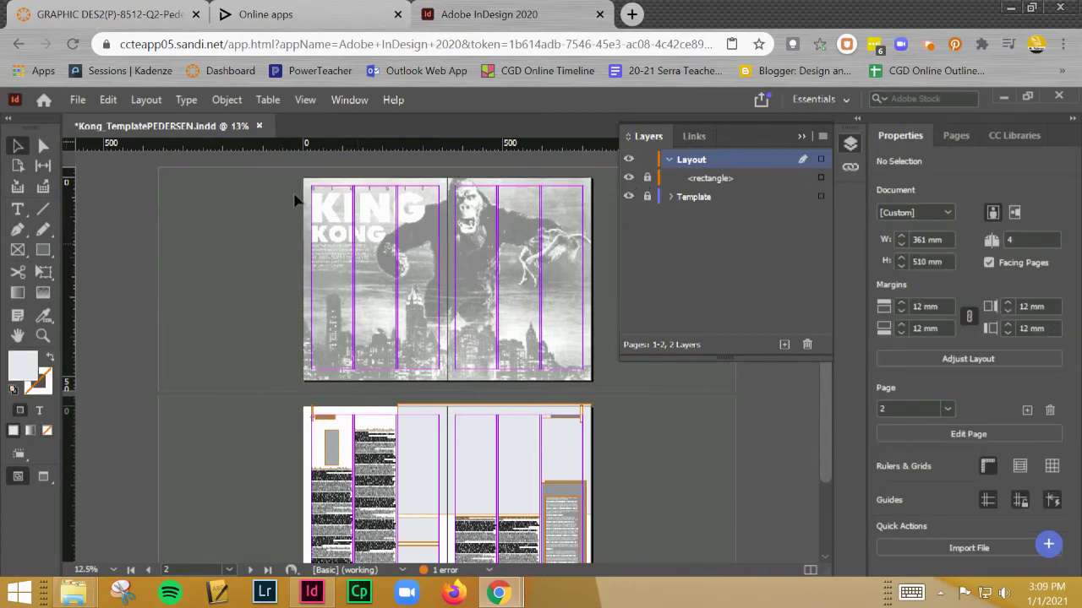
Draw a top-left text frame containing KING and set it to 72 pt.
key("ctrl+equal")
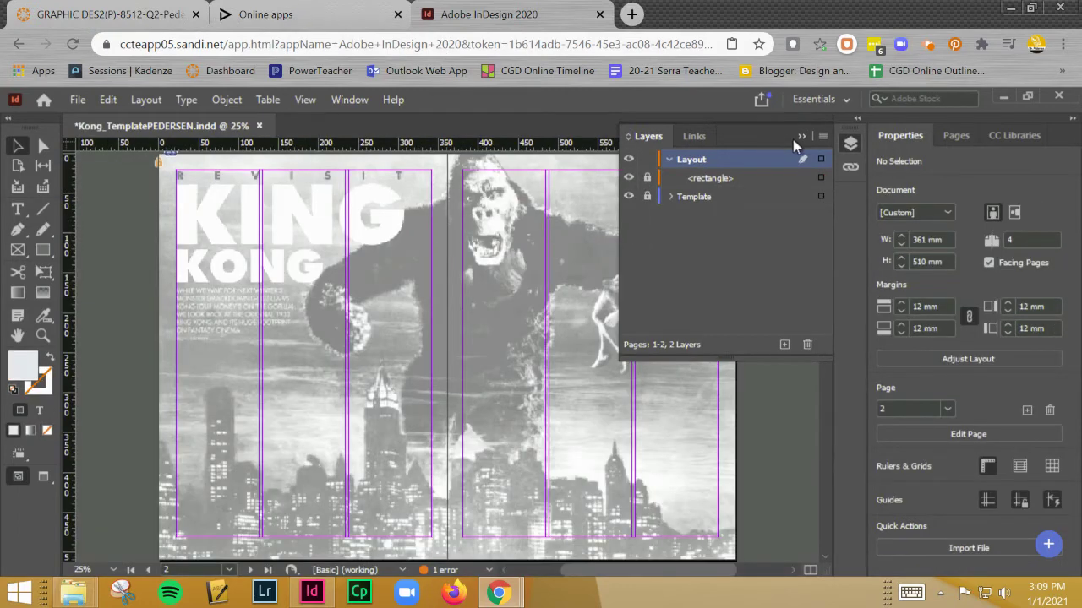
left_click(850, 143)
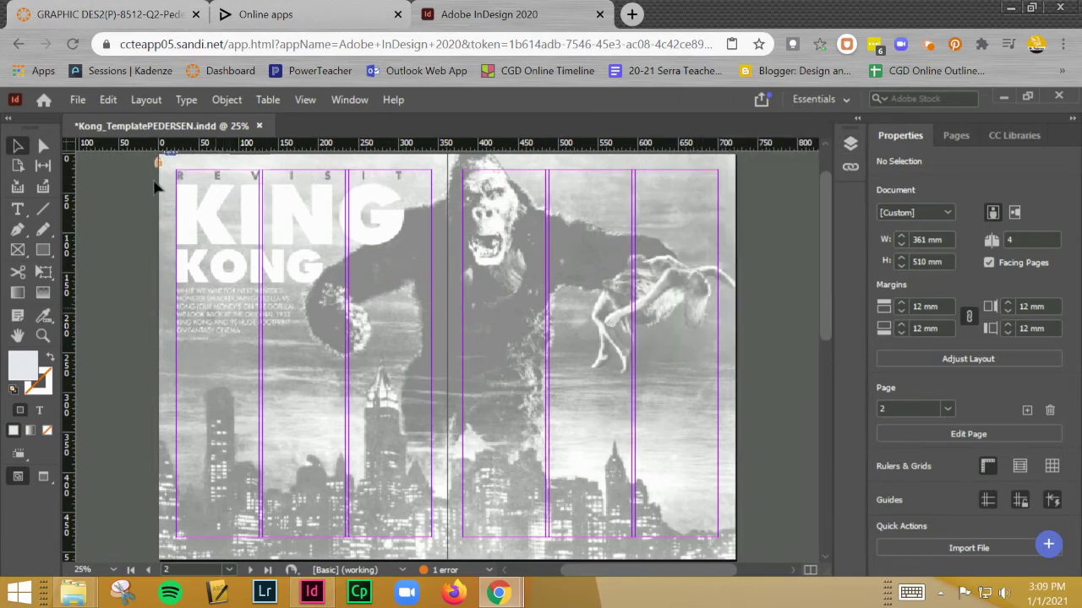
left_click(18, 209)
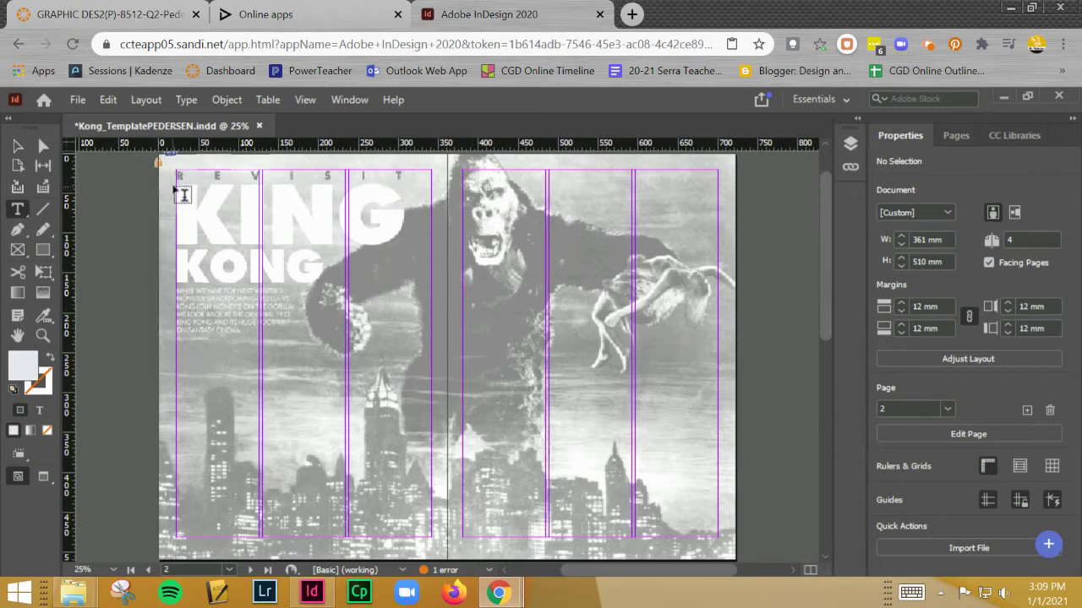
left_click_drag(176, 186, 435, 268)
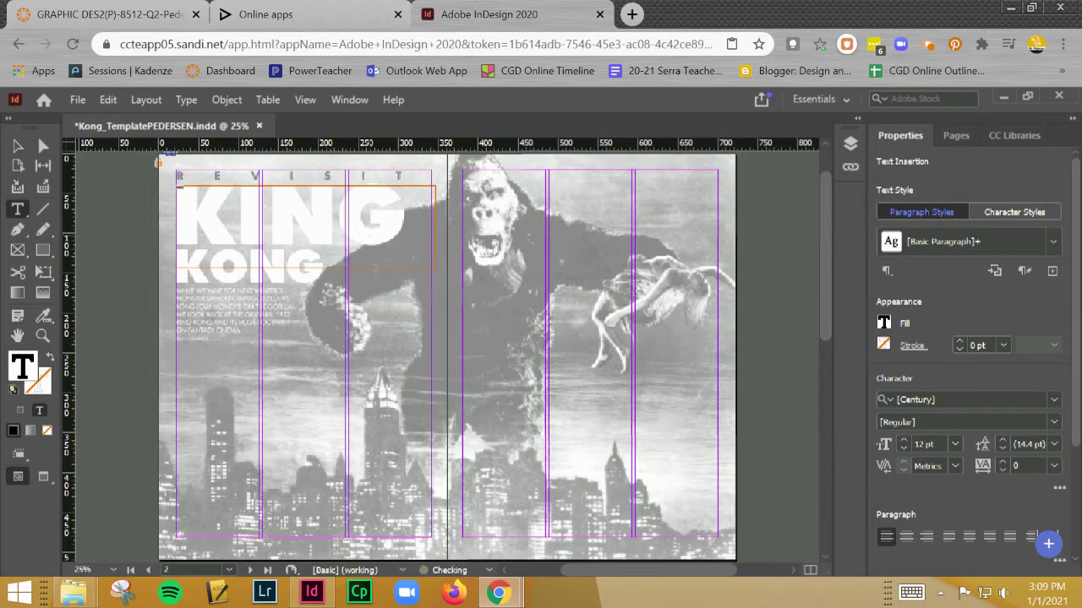
left_click(369, 234)
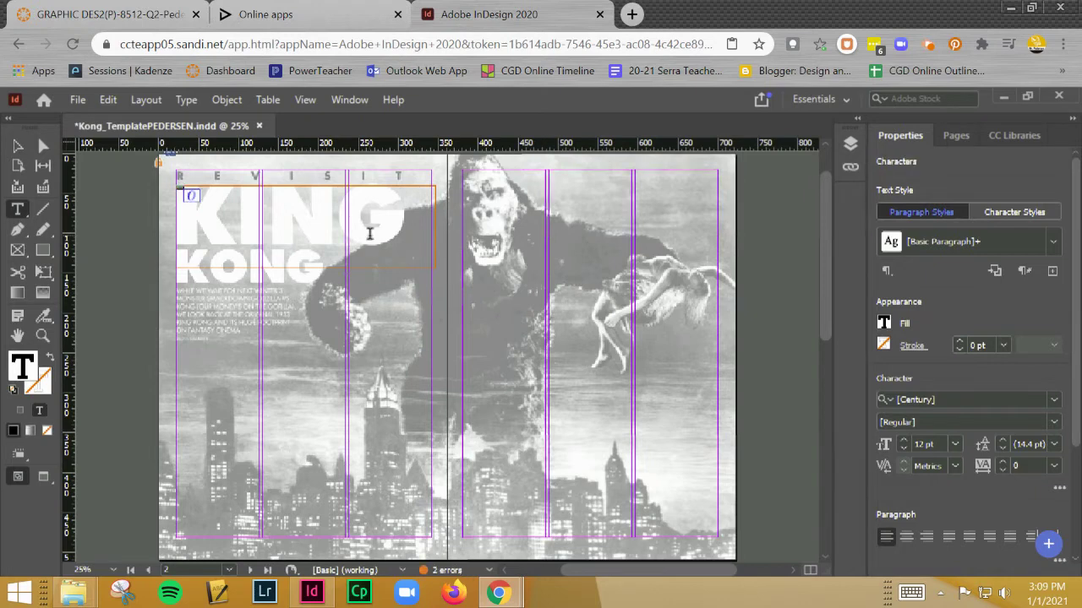
left_click(955, 445)
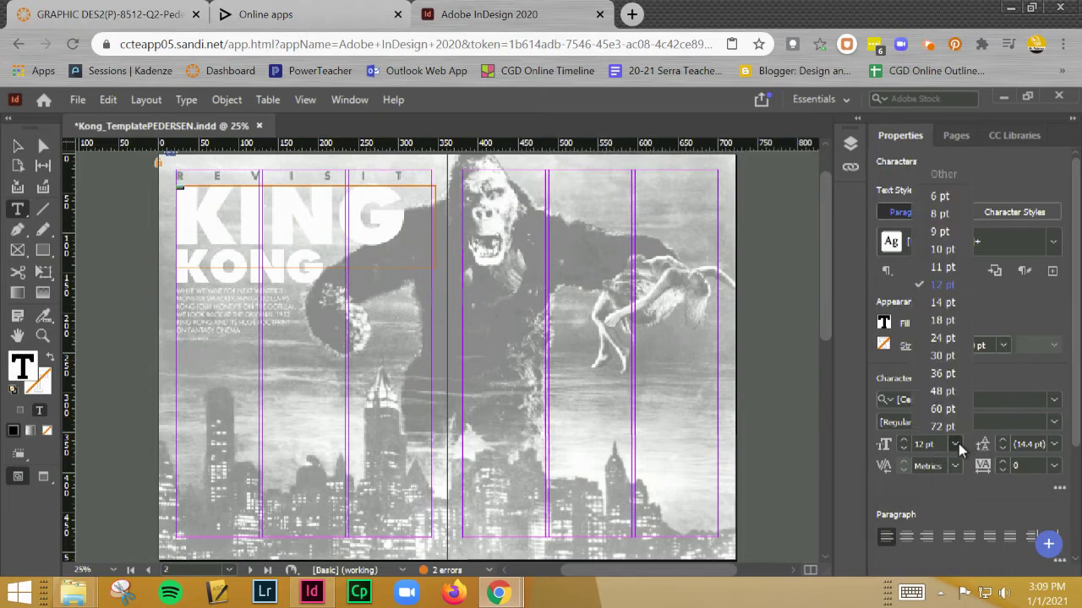
left_click(945, 427)
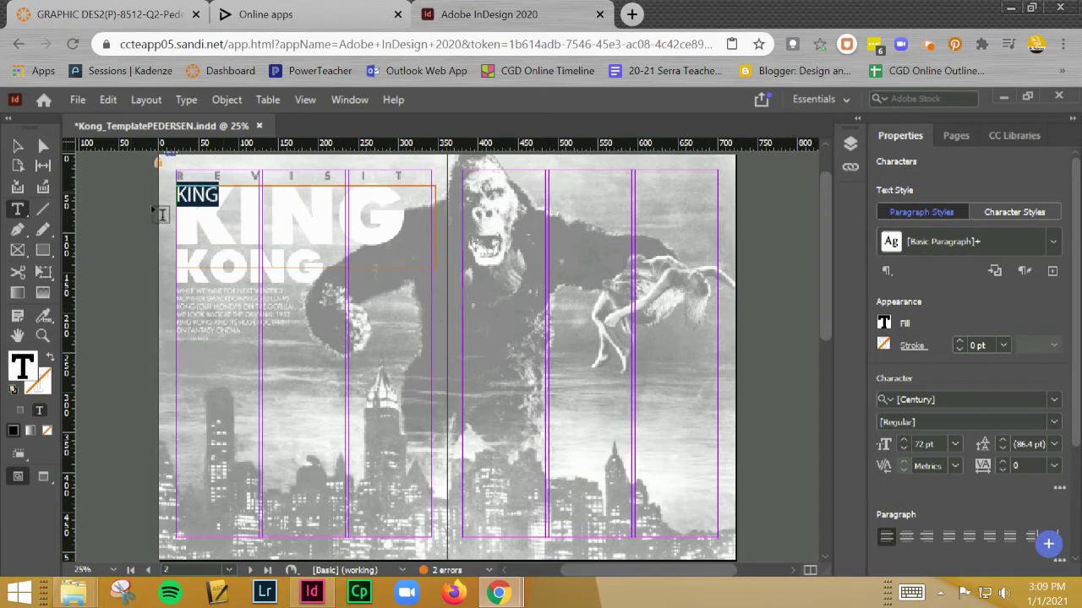
left_click(247, 203)
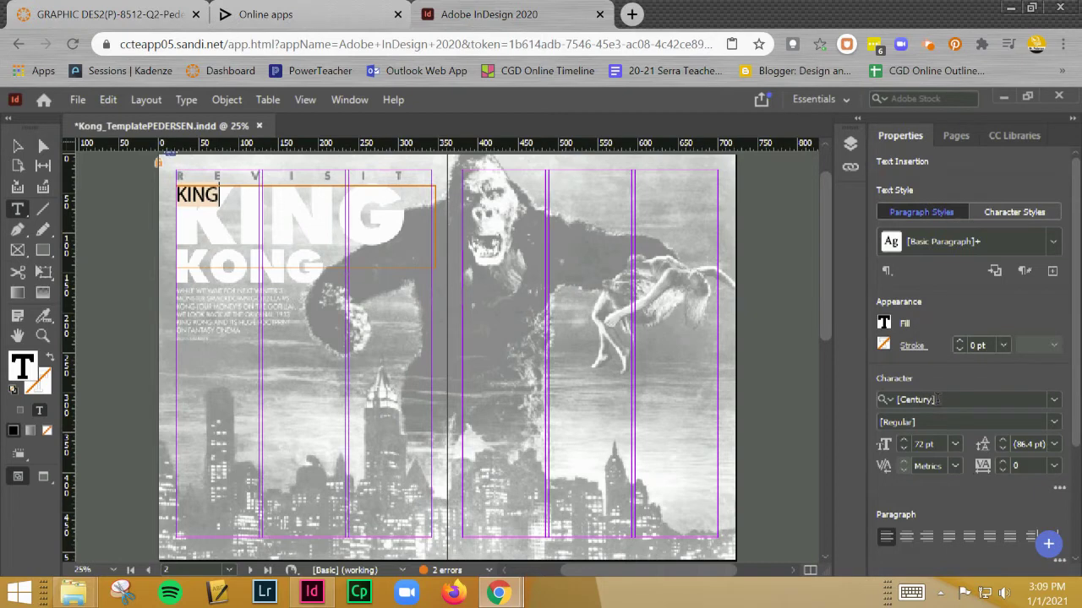
left_click_drag(233, 198, 173, 209)
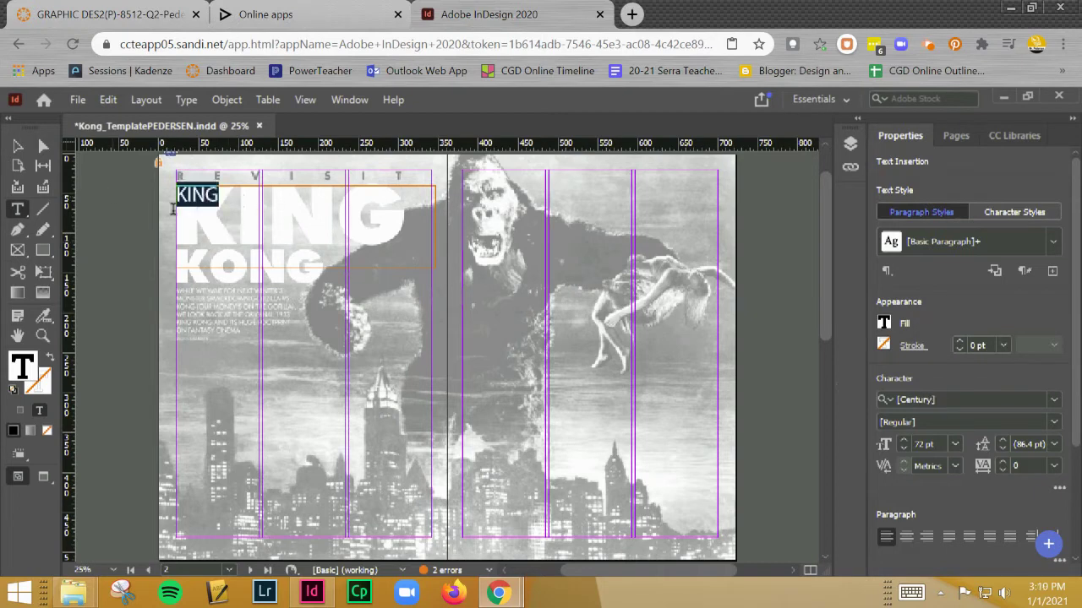
left_click(936, 399)
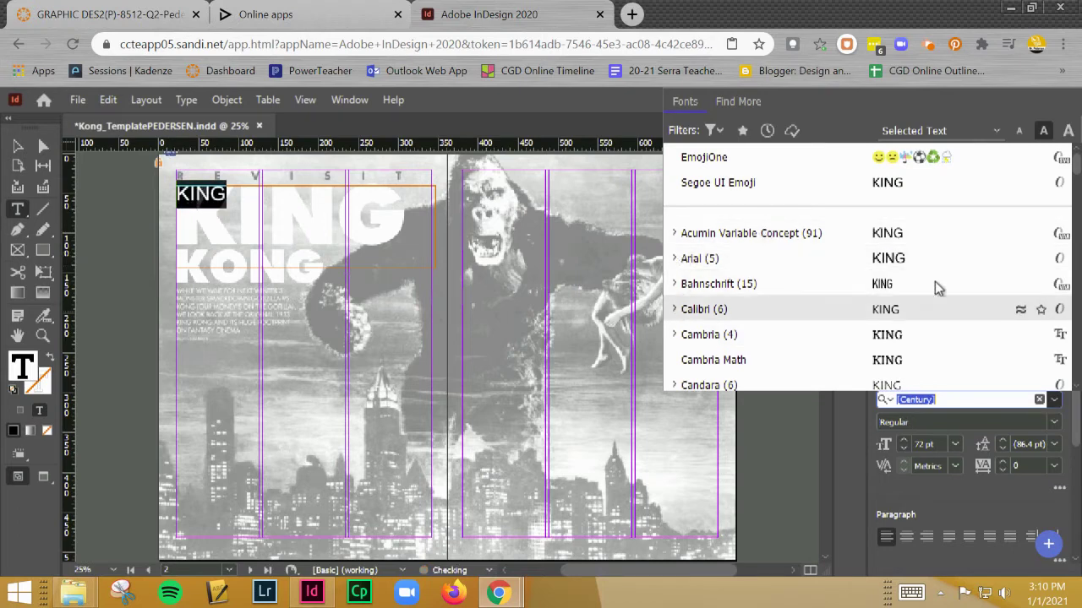
Change the KING text's font to Arial Black and exit text editing.
left_click(674, 258)
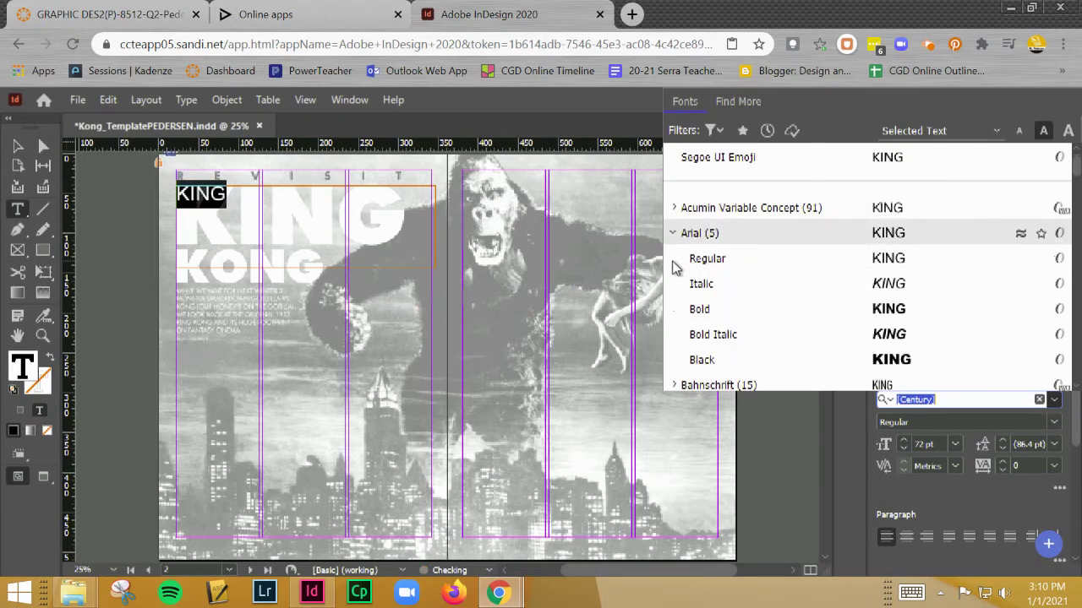
left_click(723, 363)
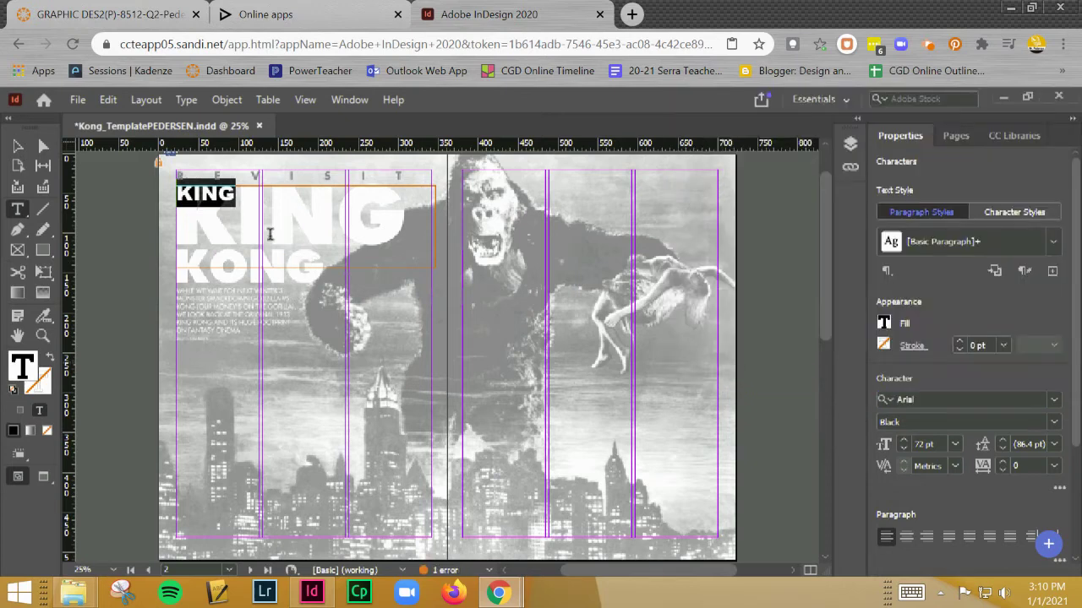
key("Escape")
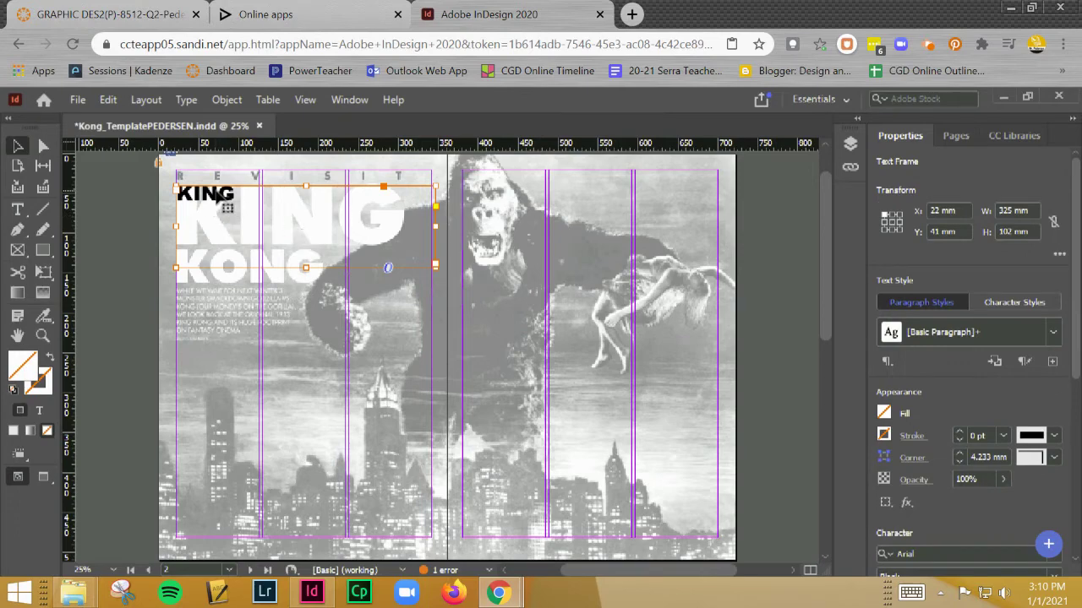
Zoom in and out to inspect the 73.36 × 18.182 mm KING frame below REVISIT.
key("ctrl+1")
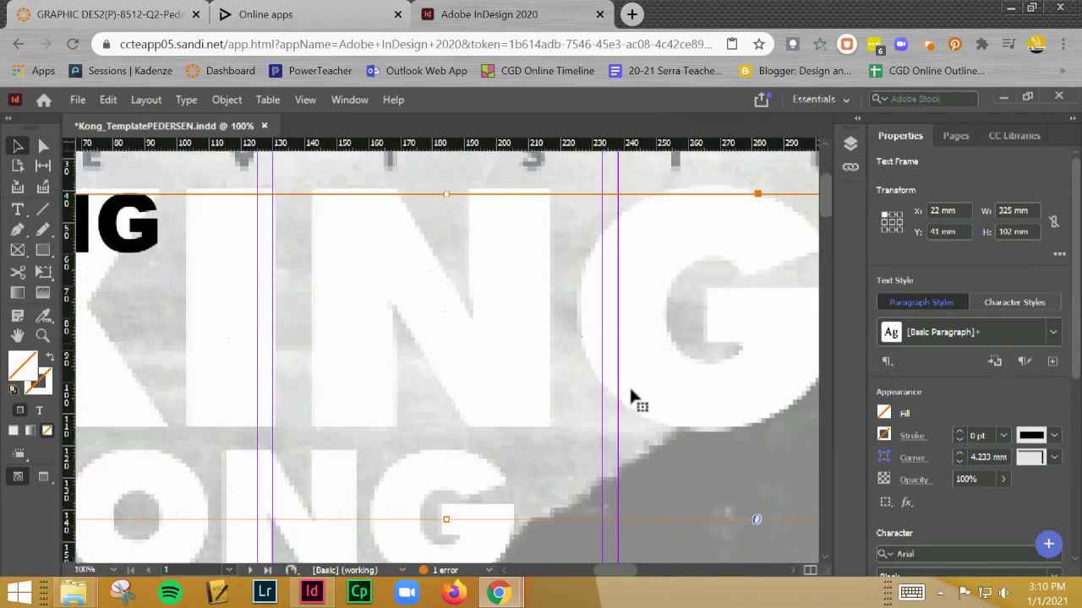
scroll(409, 284, "right", 2)
scroll(348, 338, "up", 2)
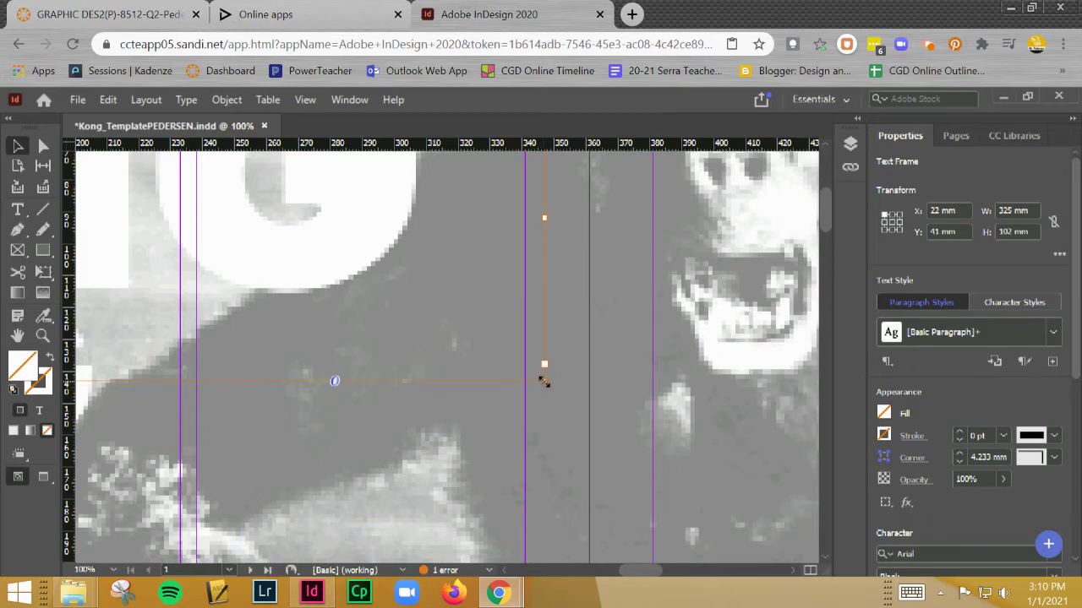
left_click(542, 379)
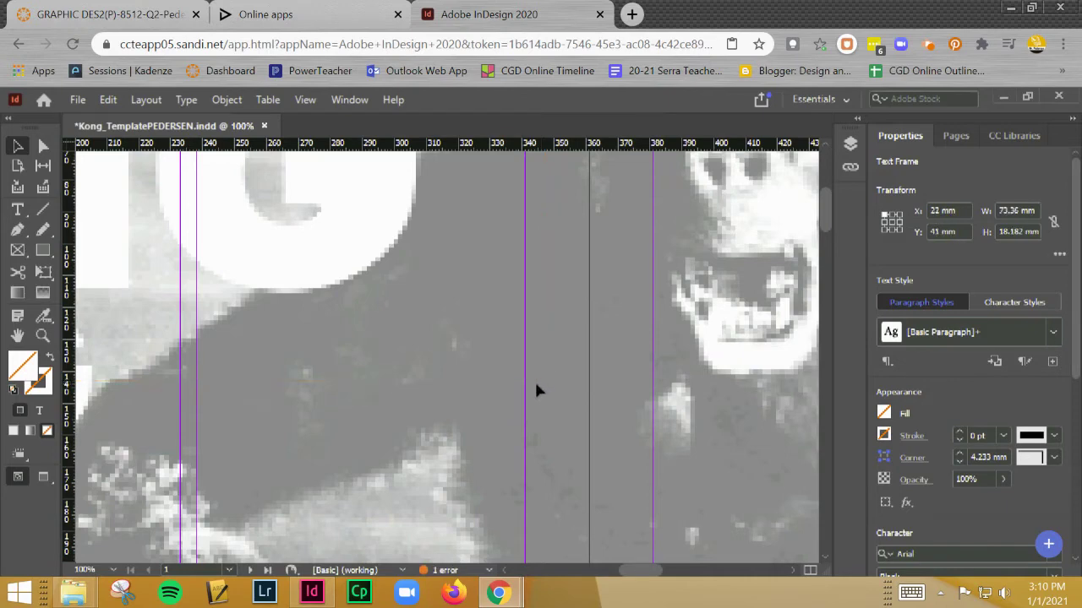
key("ctrl+minus")
key("ctrl+minus")
key("ctrl+minus")
key("ctrl+minus")
key("ctrl+minus")
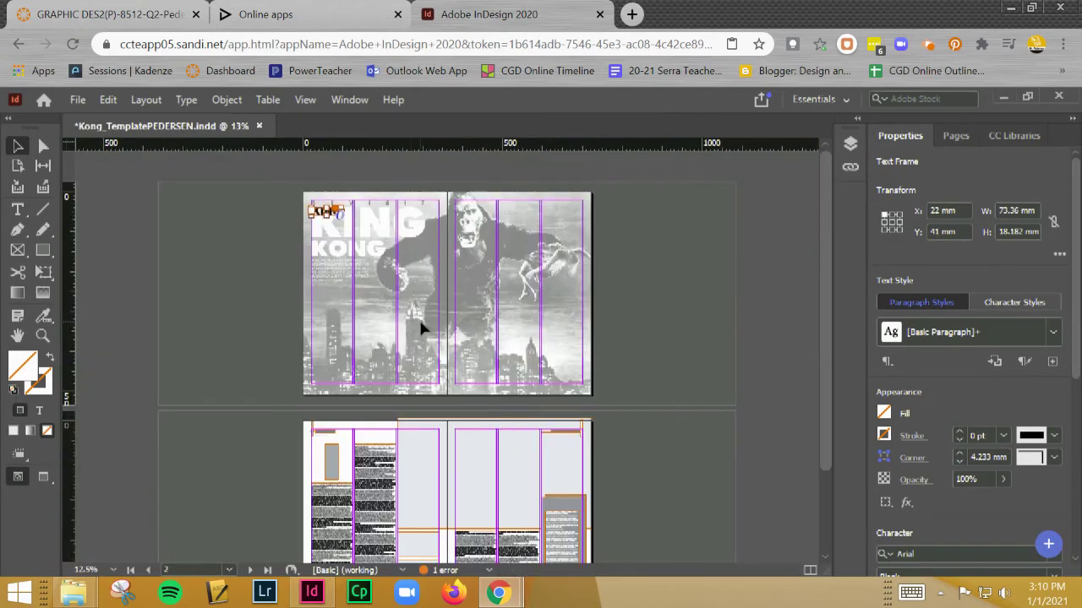
key("ctrl+plus")
key("ctrl+plus")
key("ctrl+plus")
key("ctrl+plus")
key("ctrl+plus")
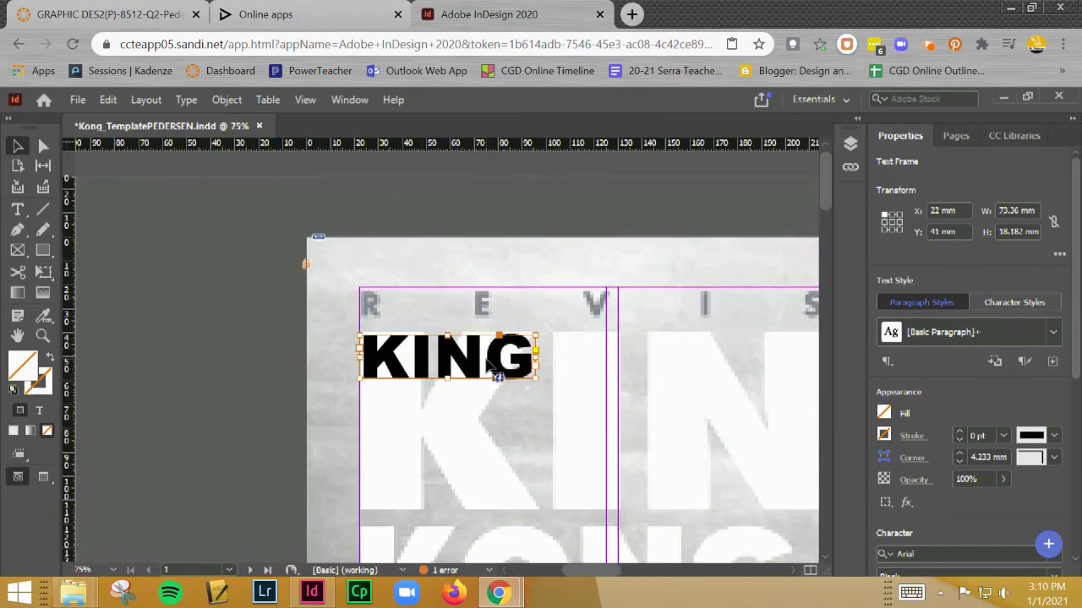
key("ctrl+minus")
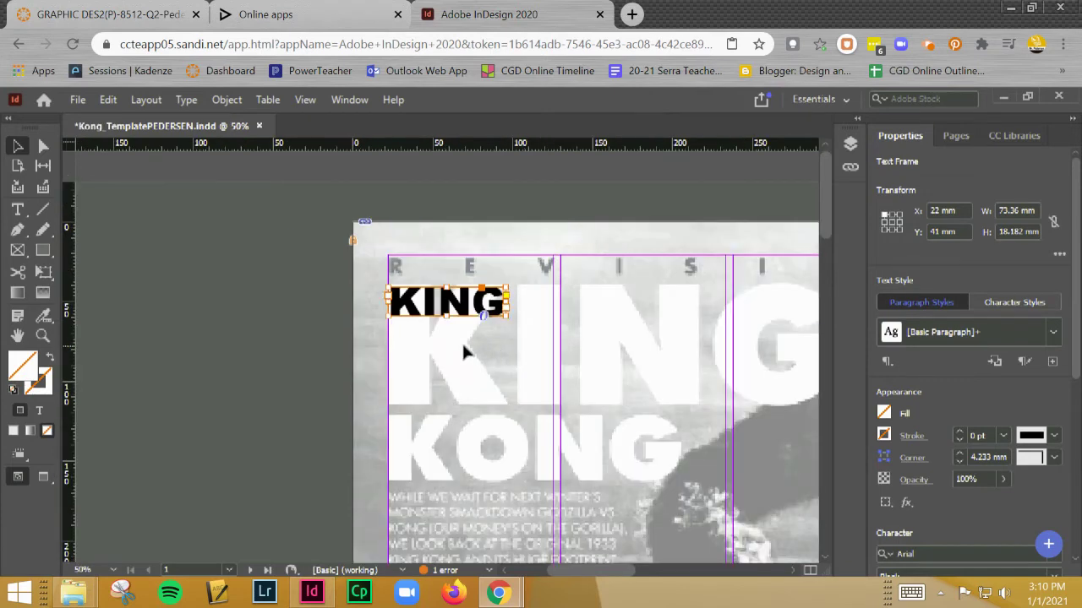
key("ctrl+minus")
key("ctrl+minus")
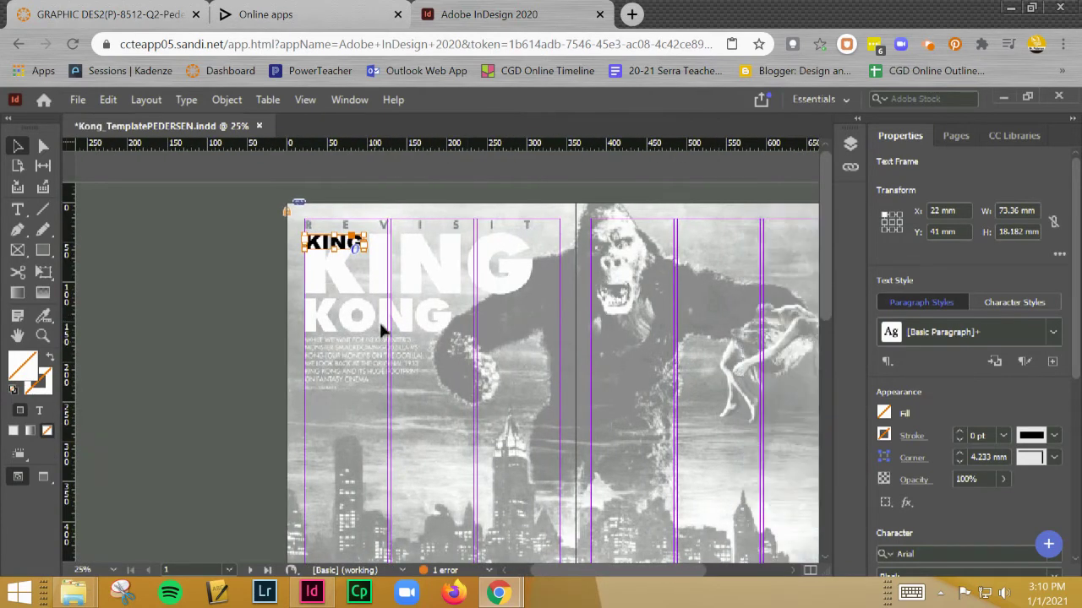
key("ctrl+plus")
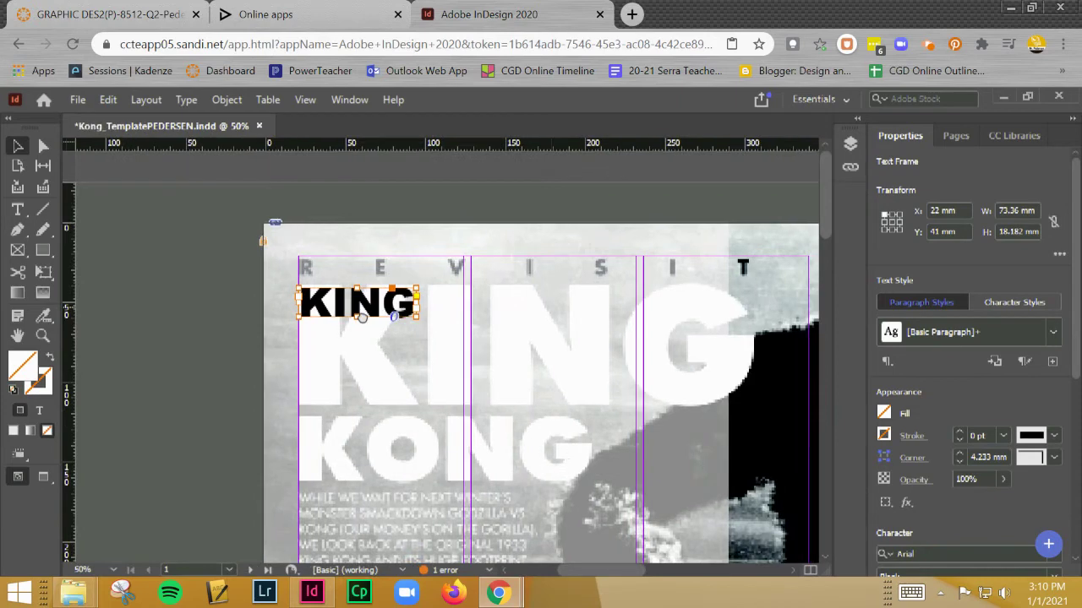
Enlarge the black KING to 305.911 × 75.818 mm and align it over the white KING at X 14.532, Y 39 mm.
left_click_drag(240, 309, 236, 305)
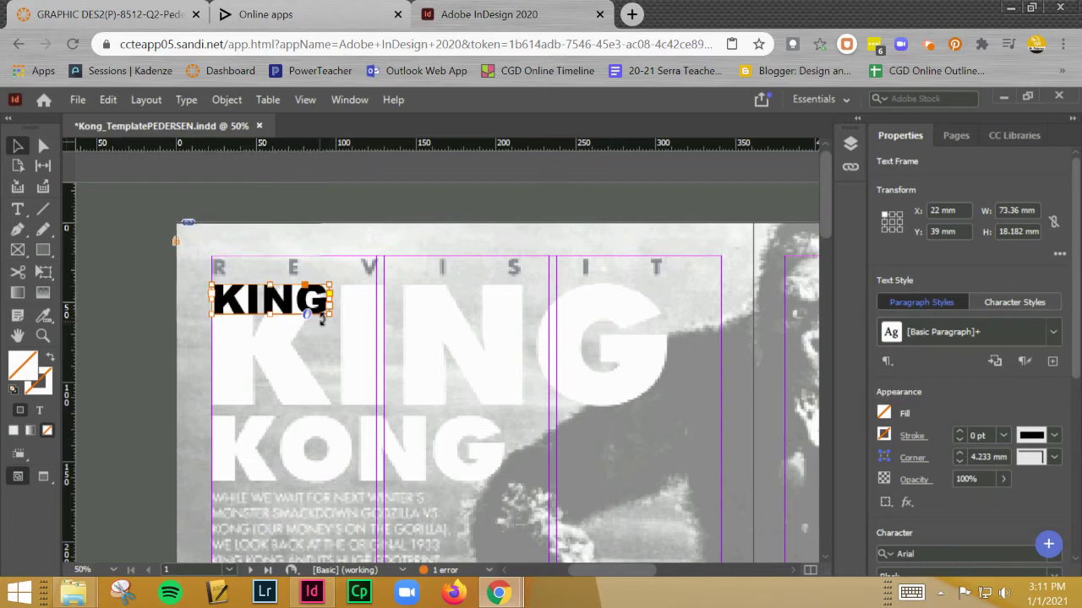
left_click_drag(331, 315, 528, 409)
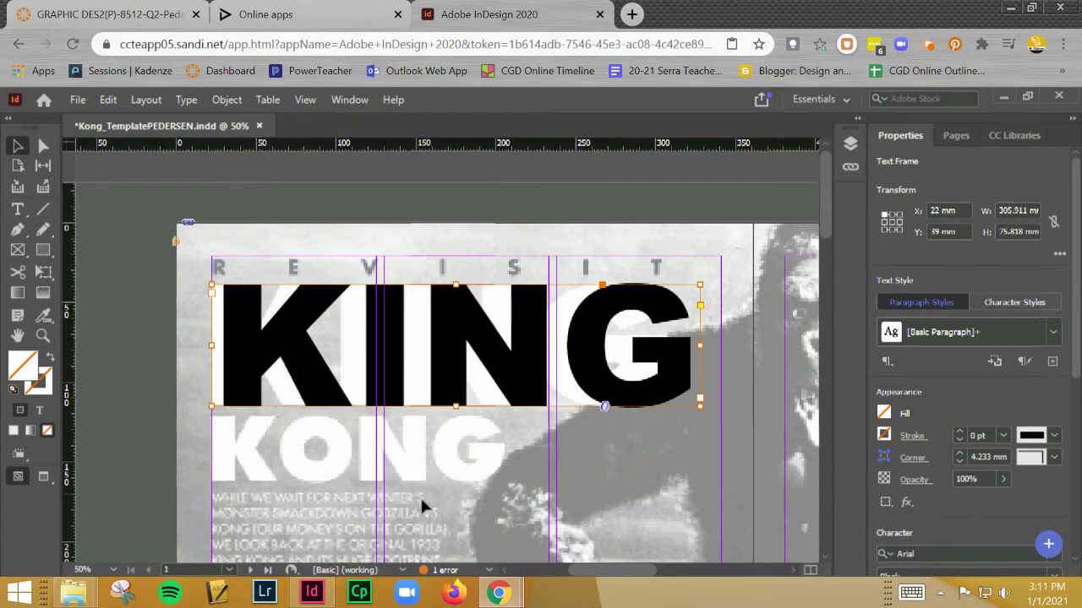
key("Left")
key("Left")
key("Left")
key("Left")
key("Left")
key("Left")
key("Left")
key("Left")
key("Left")
key("Left")
key("Left")
key("Left")
key("Left")
key("Left")
key("Left")
key("Left")
key("Left")
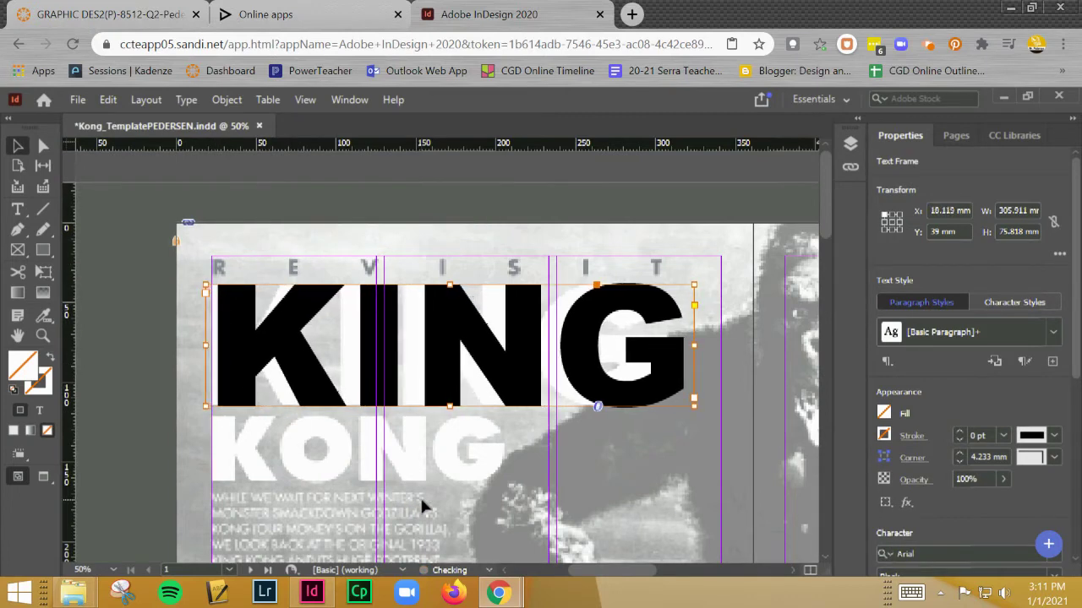
key("Left")
key("Left")
key("Left")
key("Left")
key("Left")
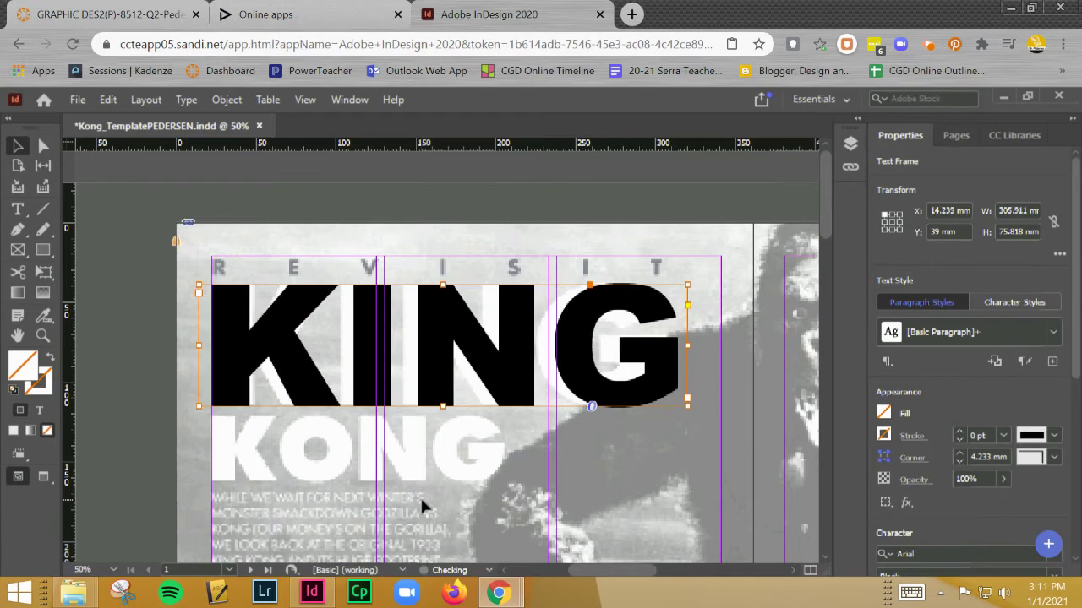
key("Right")
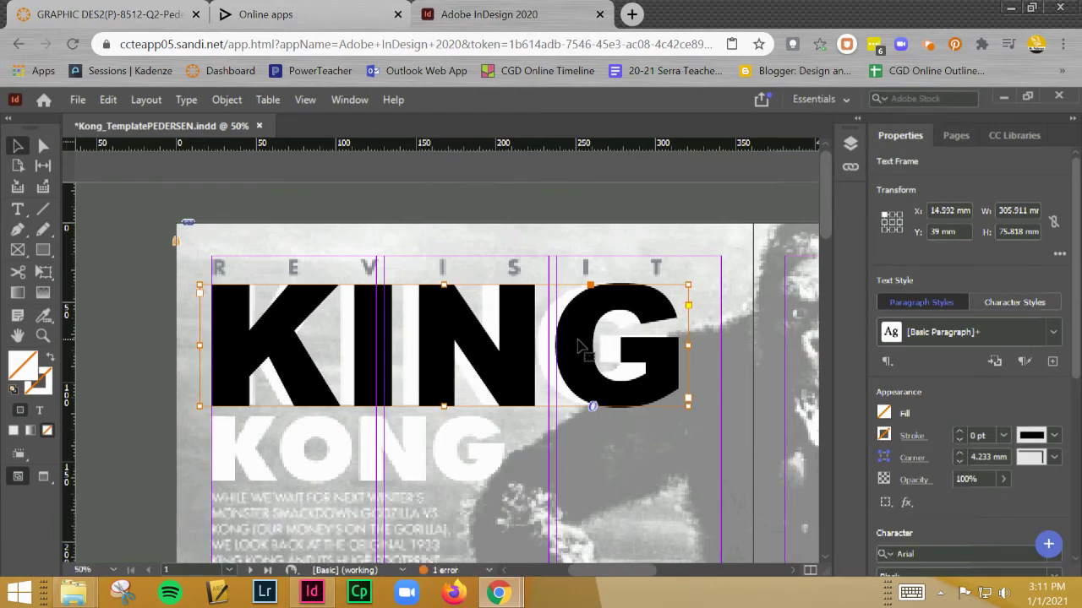
scroll(553, 385, "down", 2)
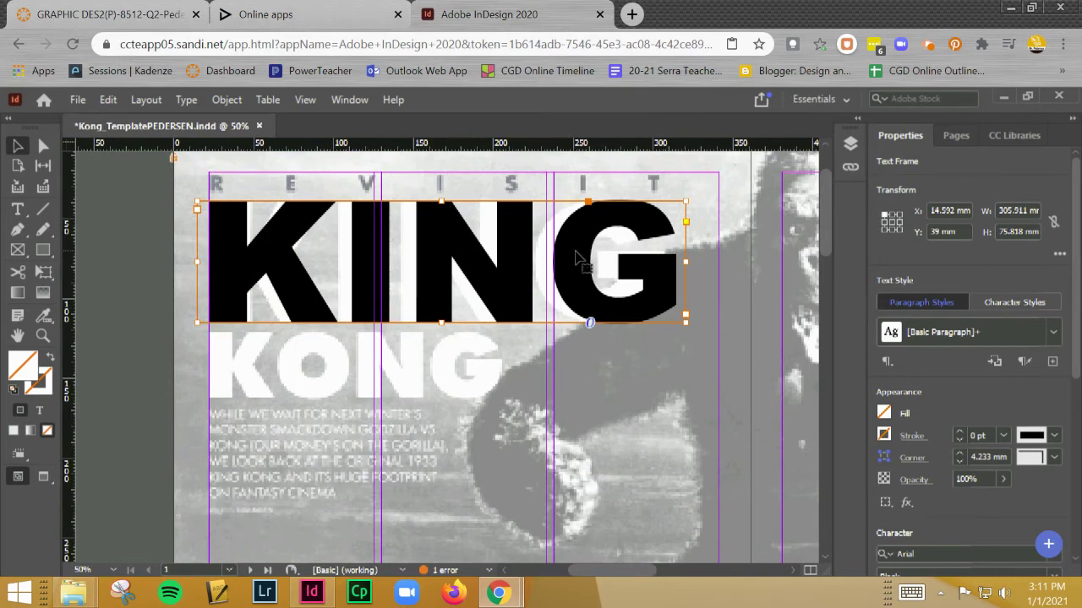
key("alt")
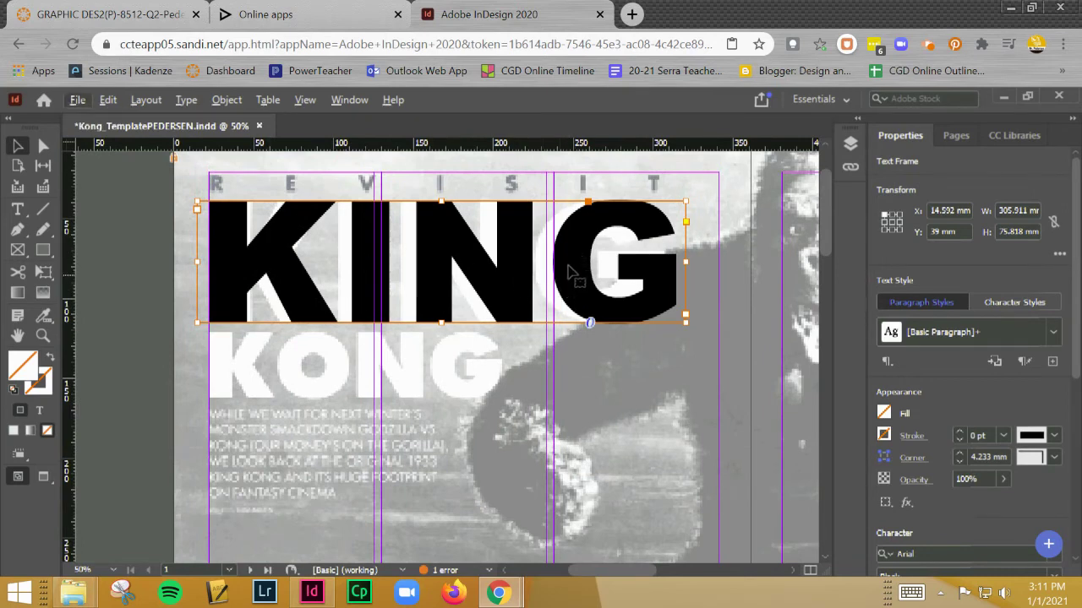
Duplicate the large KING frame straight down to Y 118.182 mm and select the copy's text.
key("alt")
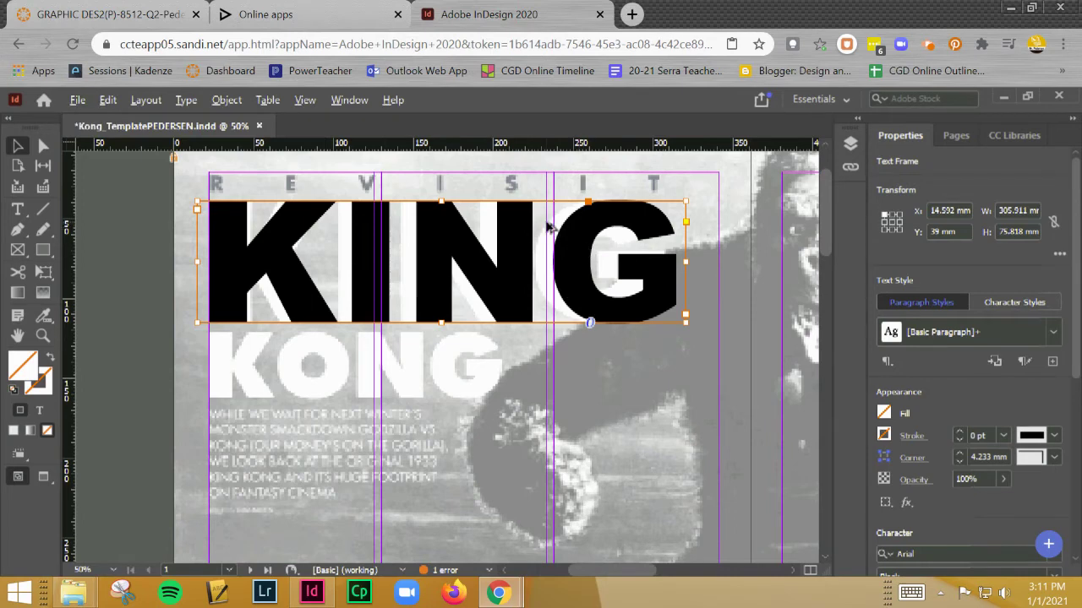
key("alt")
key("alt")
left_click_drag(569, 247, 572, 375)
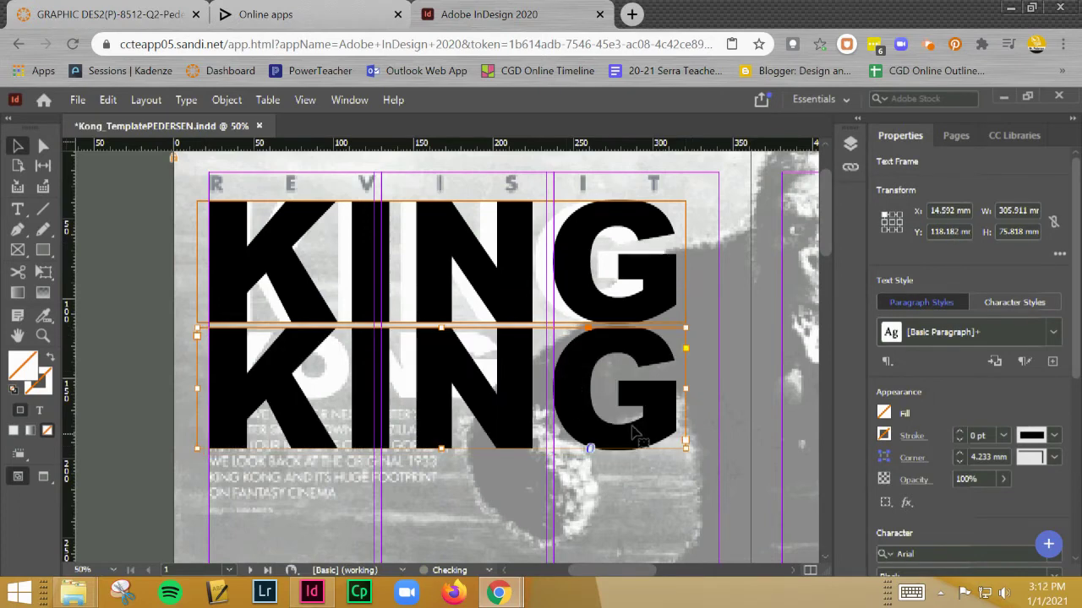
double_click(544, 383)
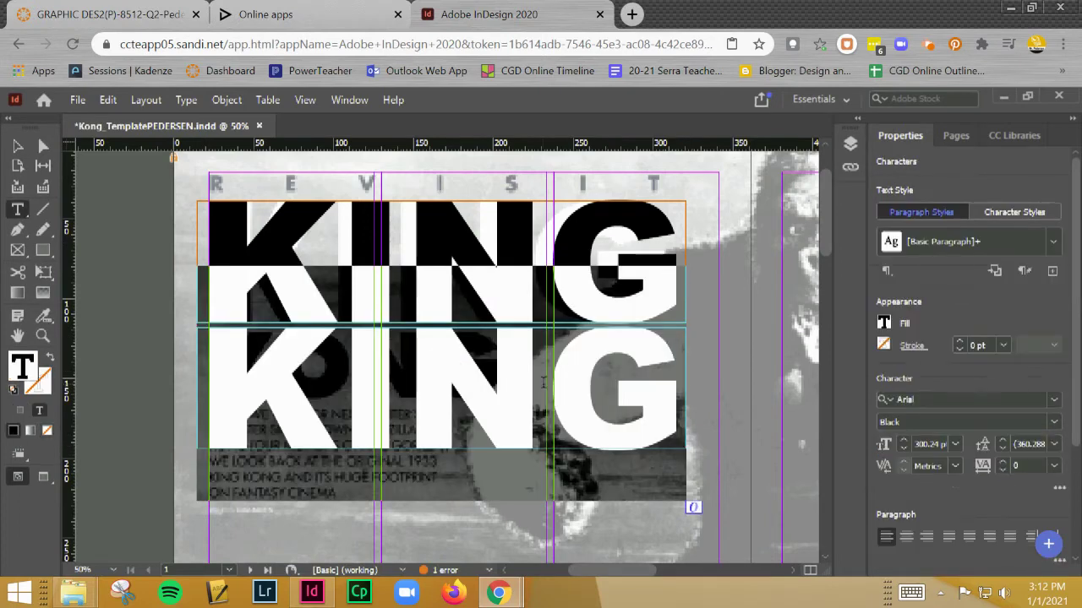
Retype the copy as KONG, resize it to 192.55 × 41.776 mm, and place another copy at Y 168 mm.
type("KONG")
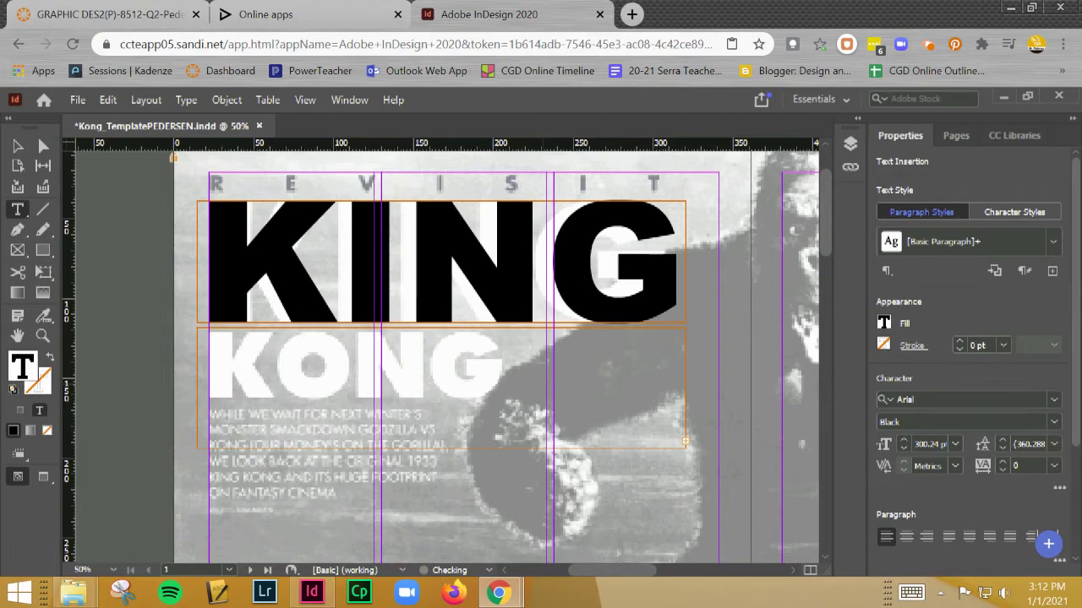
left_click(16, 148)
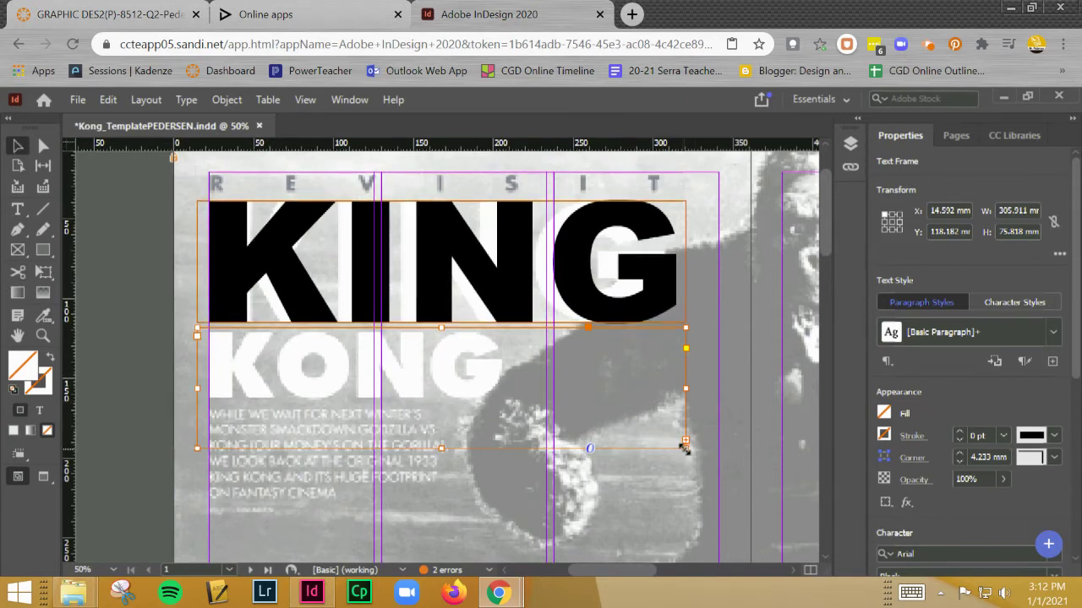
left_click_drag(686, 441, 754, 440)
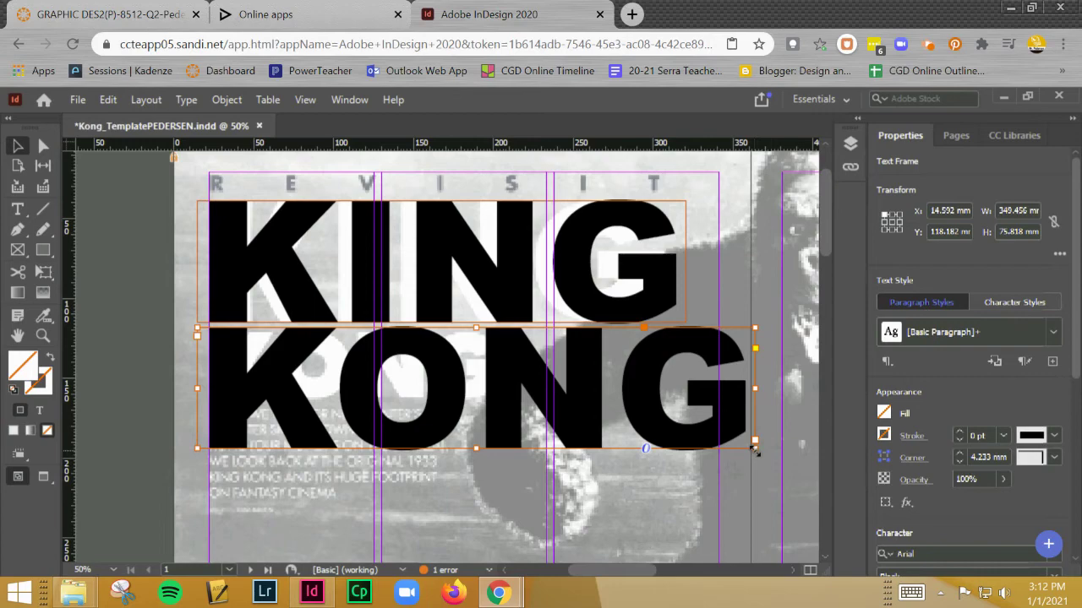
left_click_drag(755, 450, 507, 371)
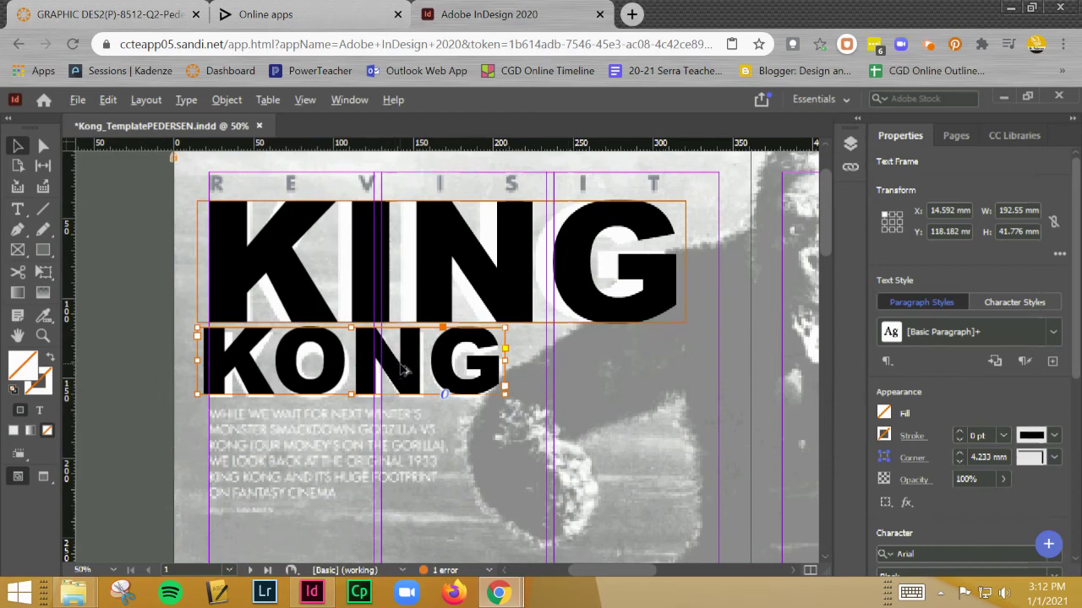
left_click_drag(404, 369, 397, 450)
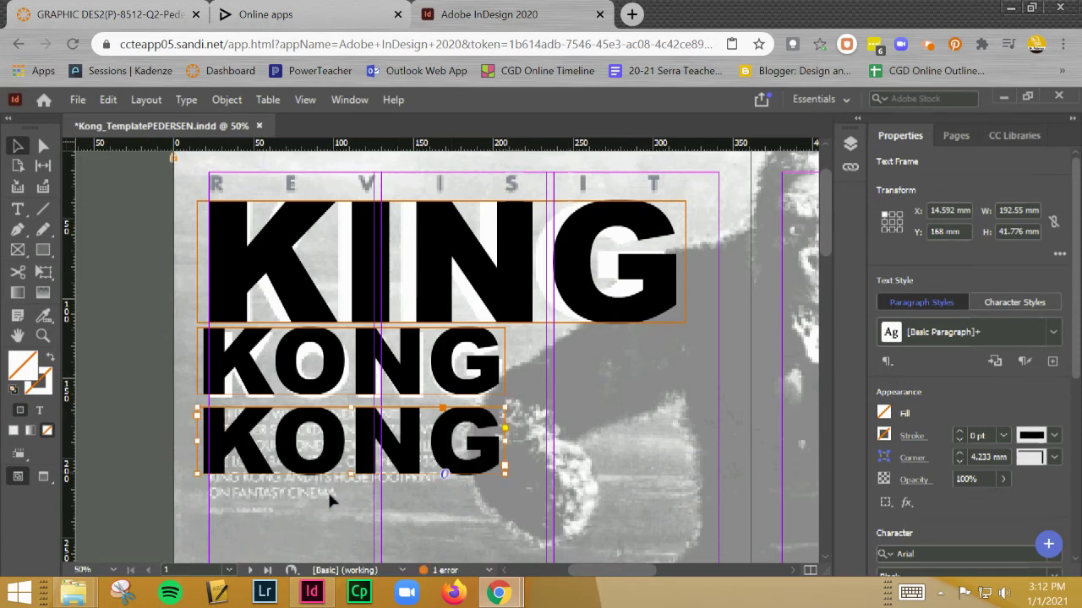
Set all text in the lower KONG copy to Regular weight at 12 pt.
left_click_drag(349, 476, 354, 498)
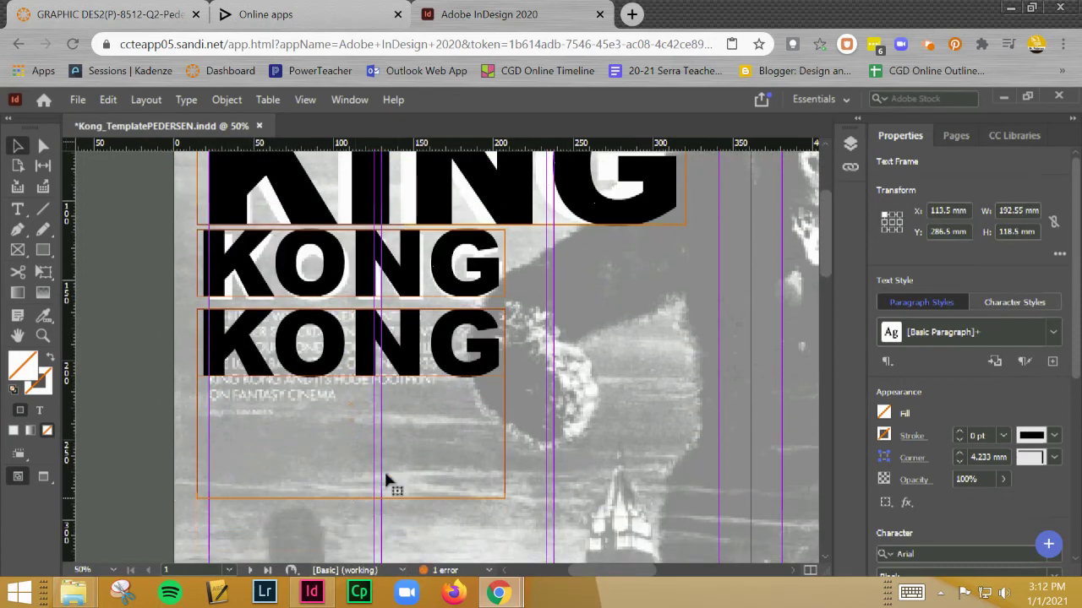
double_click(360, 357)
key("ctrl+a")
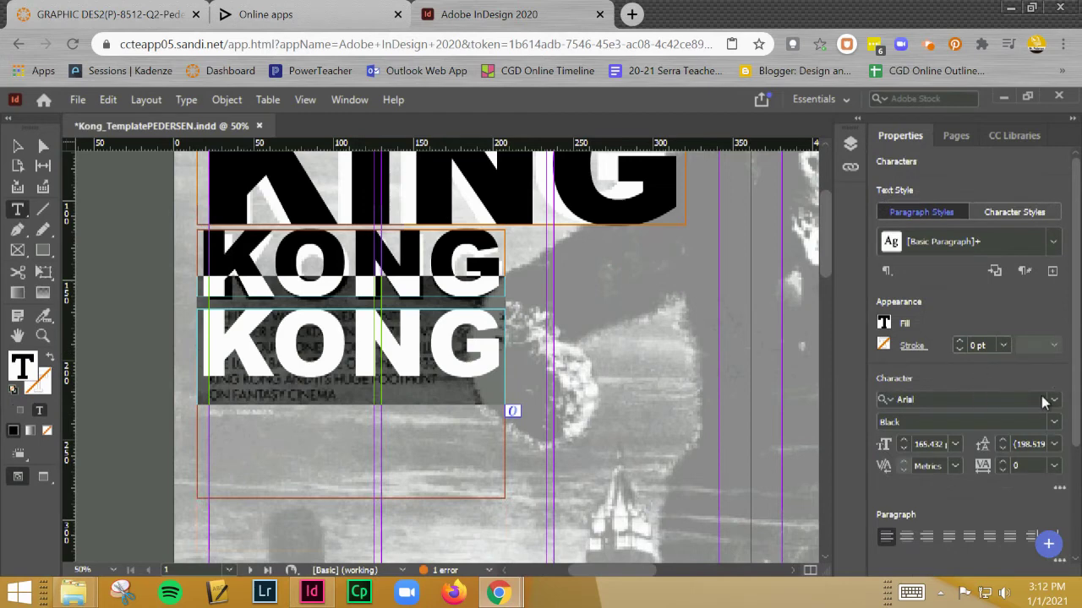
left_click(1053, 428)
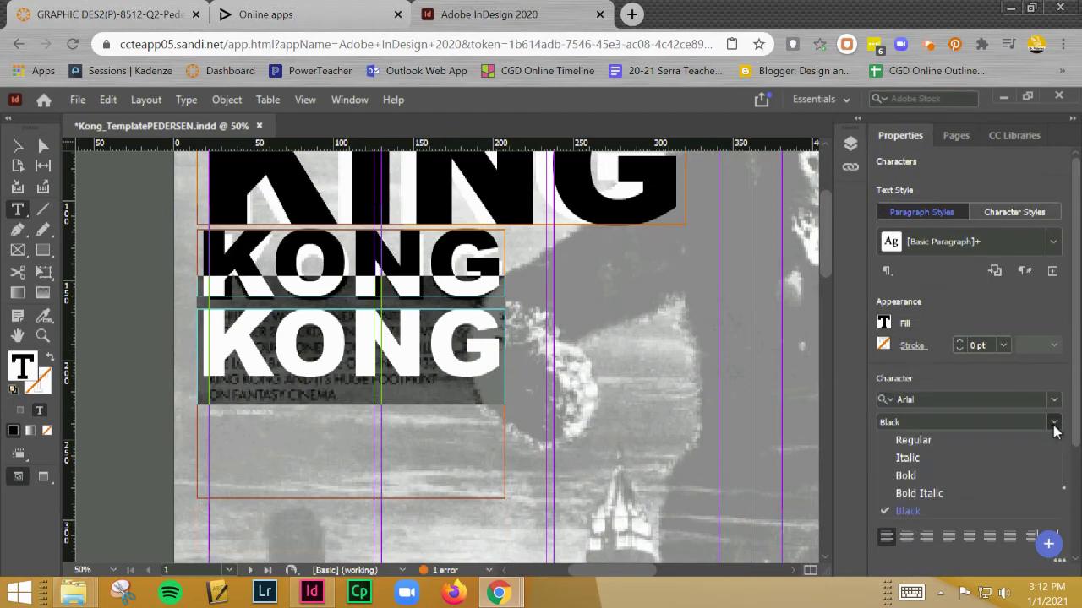
left_click(936, 441)
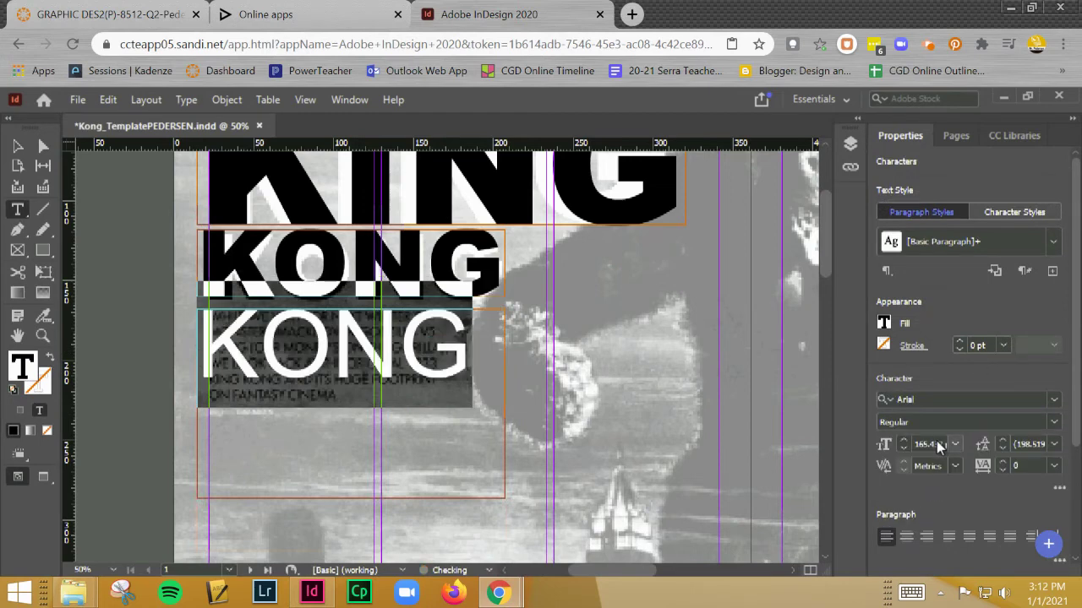
left_click(955, 444)
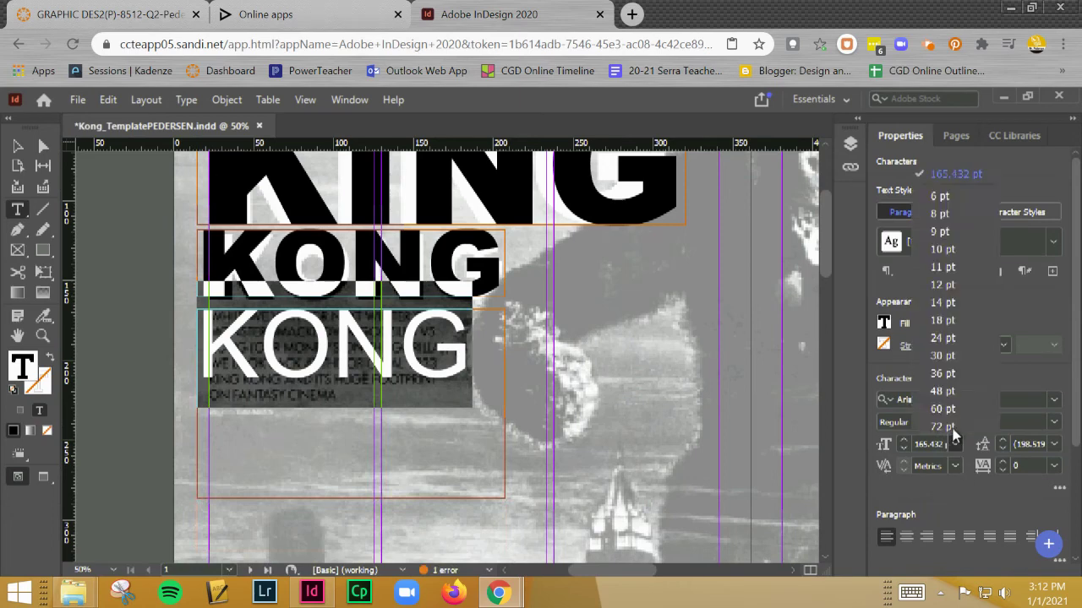
left_click(944, 286)
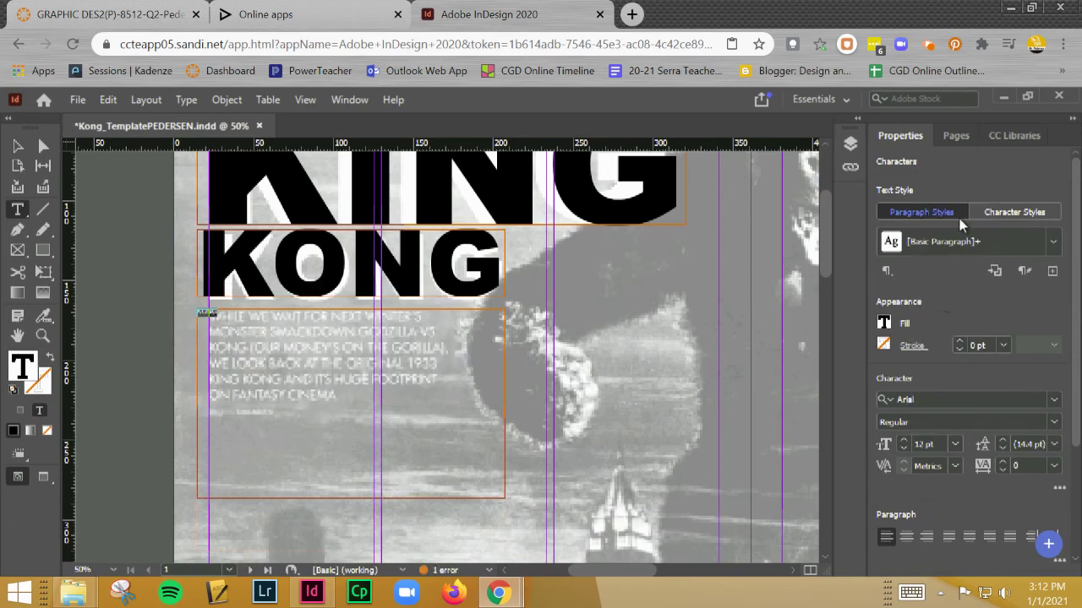
Step the font size up to 27 pt and pull the frame's left edge in to X 22 mm.
left_click(904, 440)
left_click(903, 439)
left_click(903, 439)
left_click(904, 440)
left_click(903, 440)
left_click(904, 440)
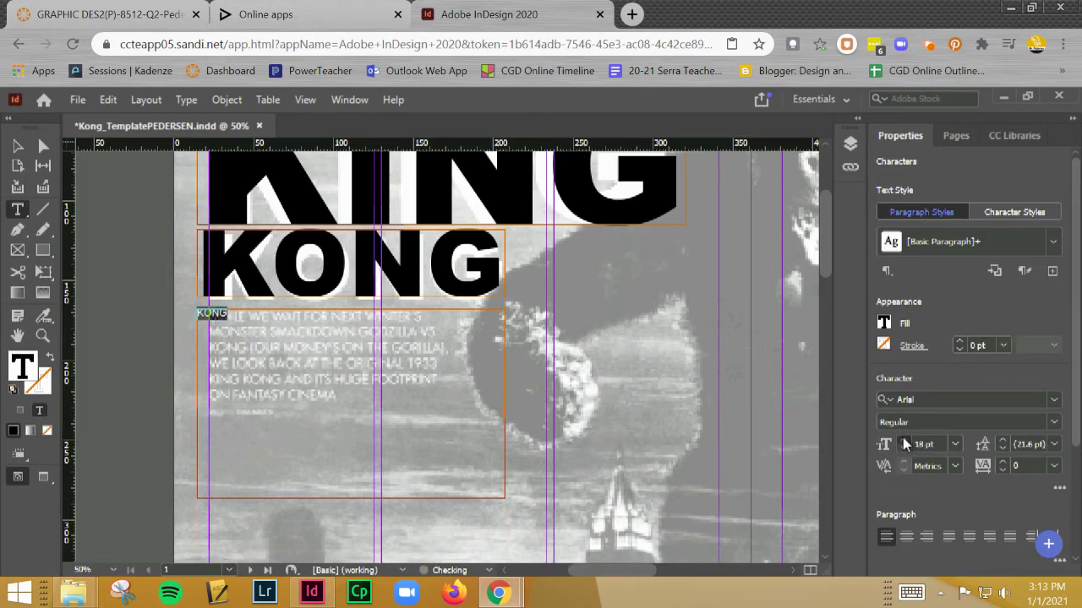
left_click(904, 440)
left_click(904, 439)
left_click(904, 439)
left_click(904, 439)
left_click(904, 439)
left_click(904, 440)
left_click(903, 440)
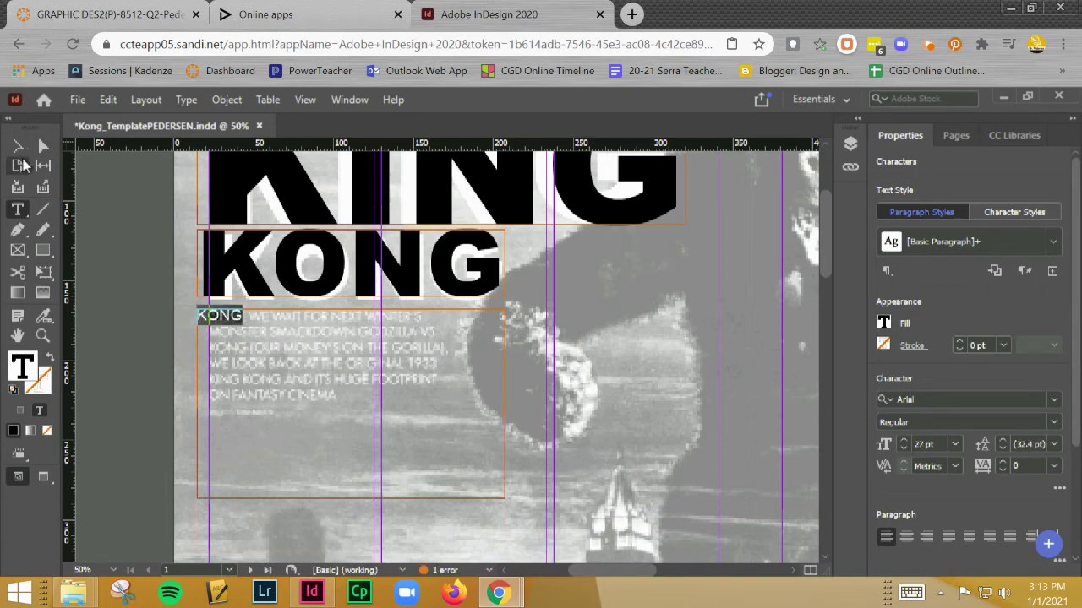
left_click(19, 148)
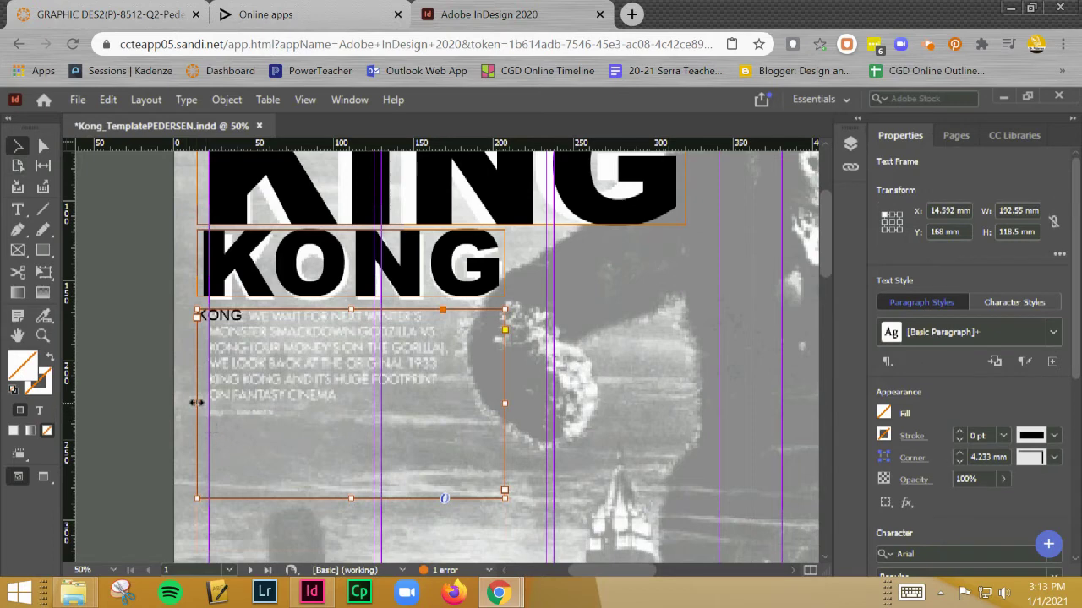
left_click_drag(197, 404, 209, 402)
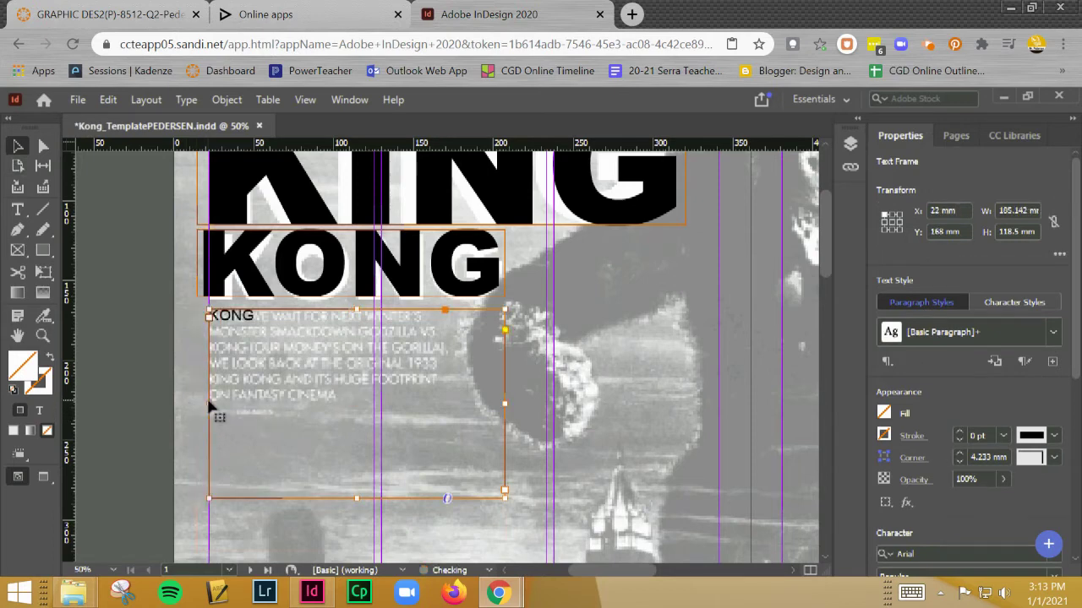
Nudge the KONG headline right and shrink the body frame to about 152 × 62 mm.
left_click(233, 283)
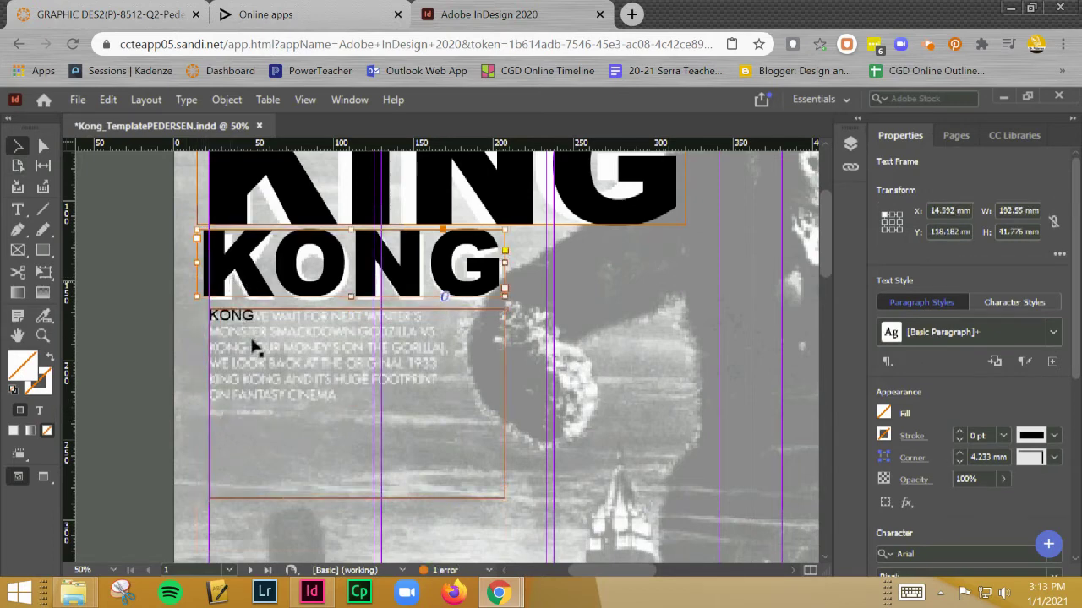
key("Right")
key("Right")
key("Right")
key("Right")
key("Right")
key("Right")
key("Right")
key("Right")
key("Right")
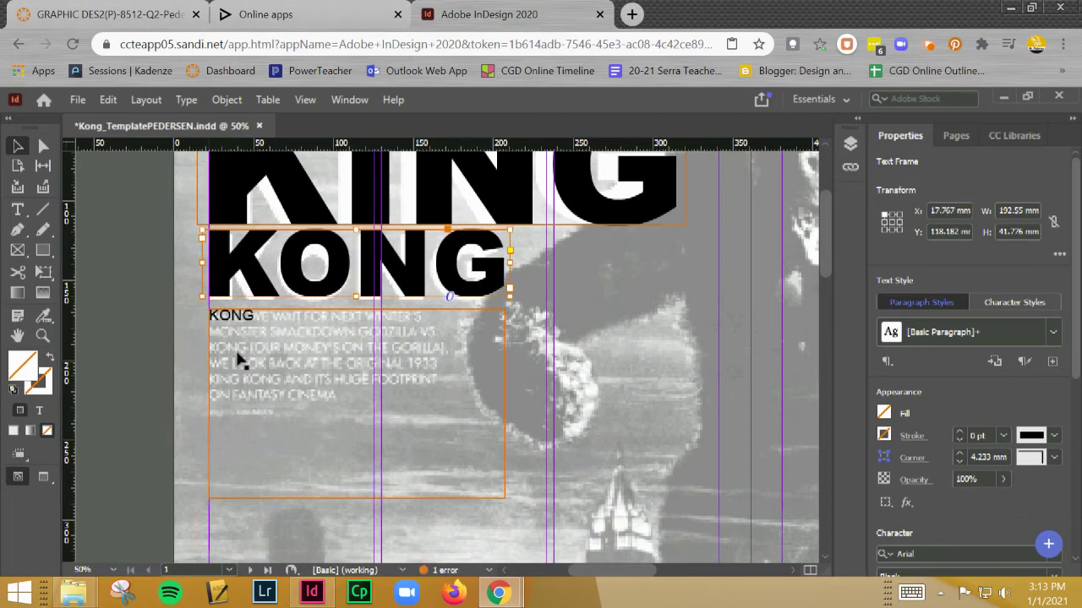
double_click(249, 321)
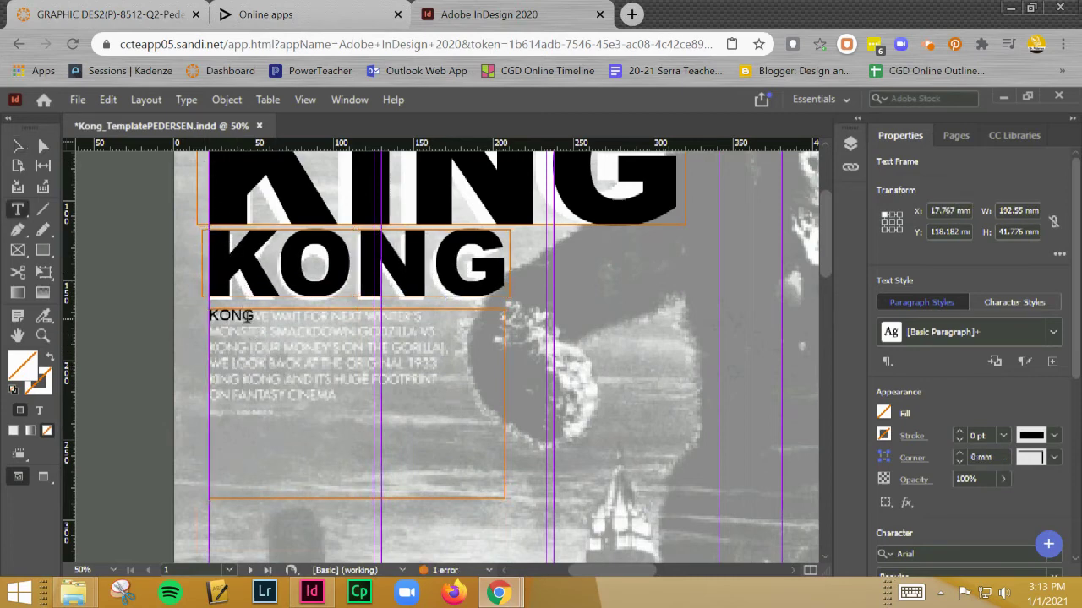
double_click(248, 316)
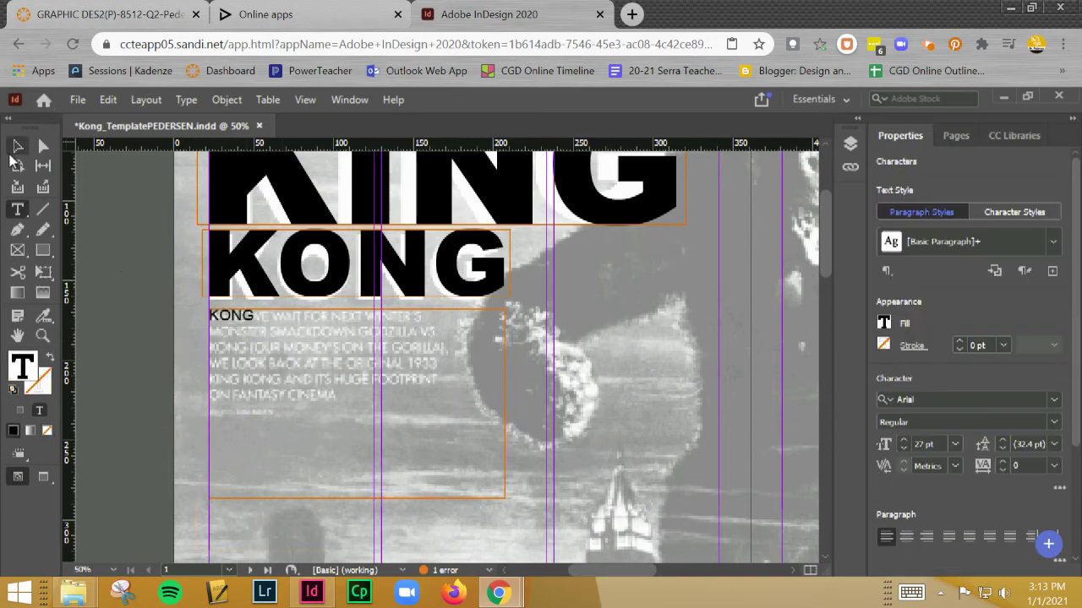
left_click(17, 146)
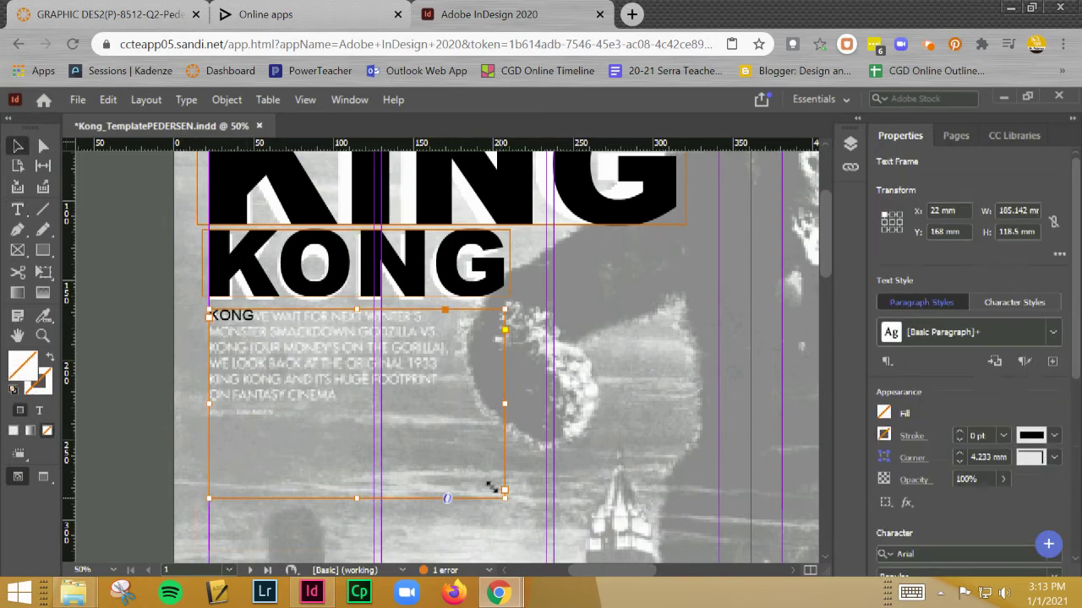
left_click_drag(491, 487, 452, 408)
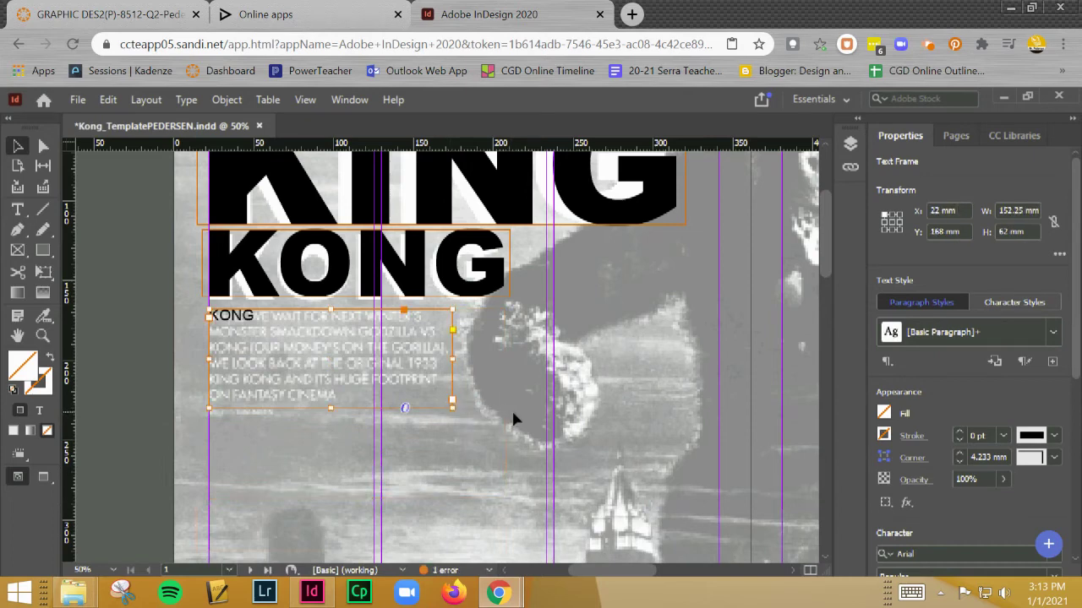
Fill the body frame with placeholder text after the word KONG, then deselect everything.
double_click(230, 320)
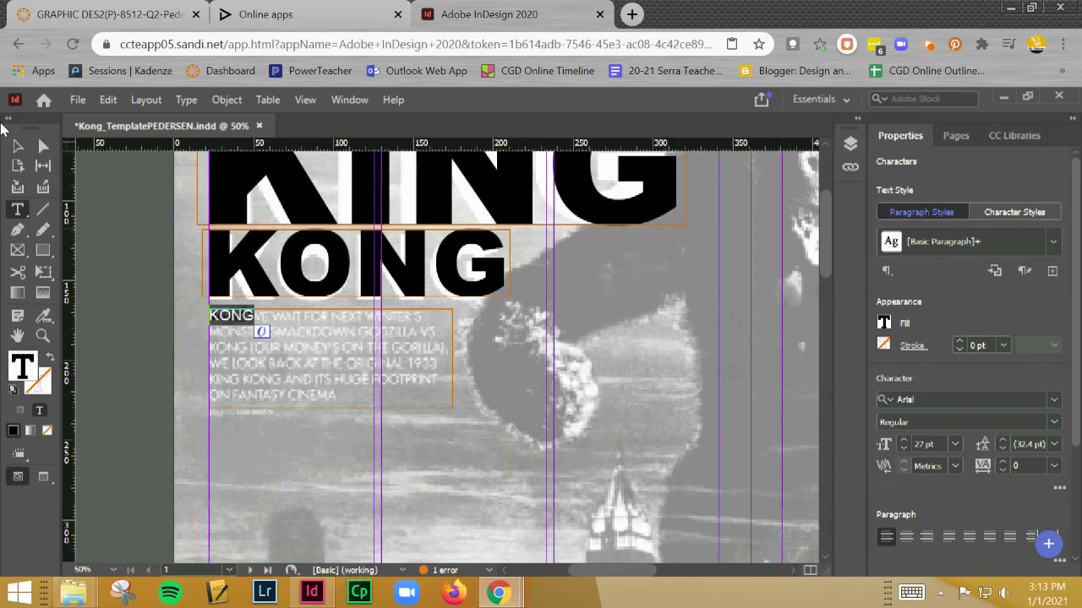
left_click(180, 103)
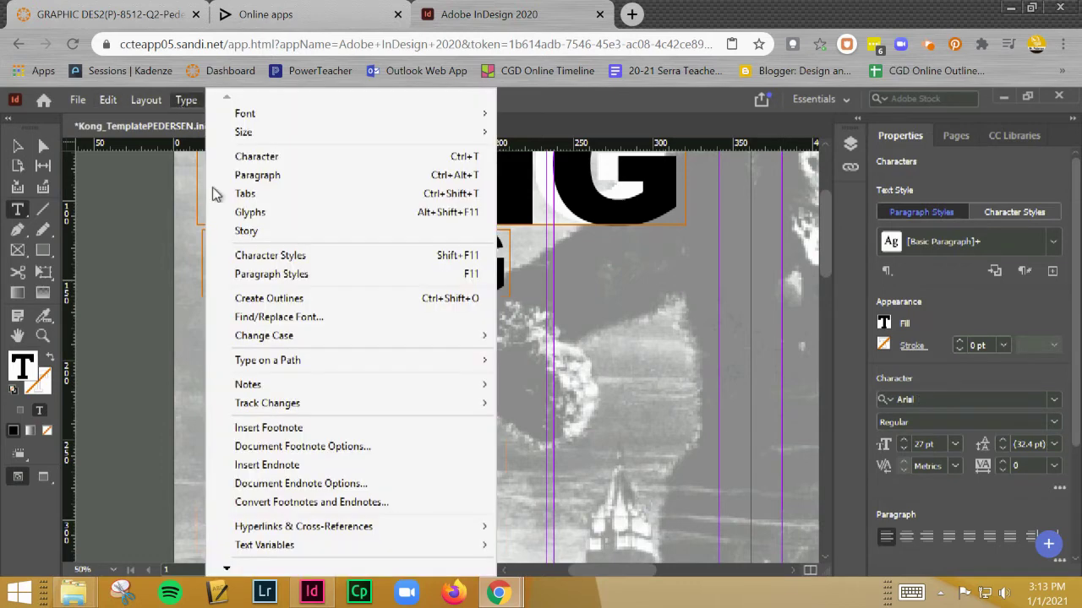
mouse_move(224, 571)
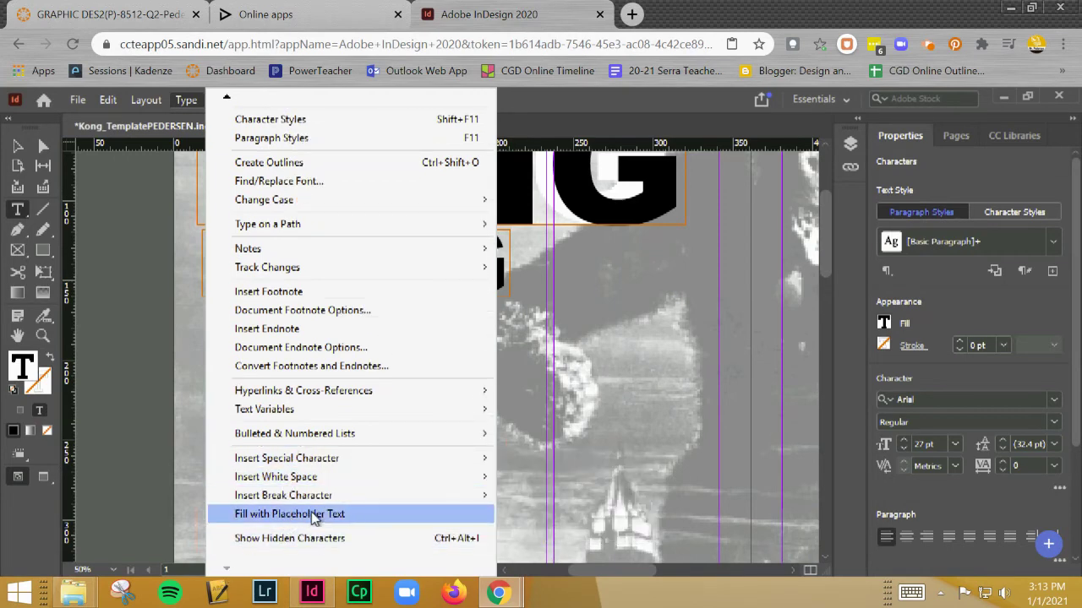
left_click(313, 515)
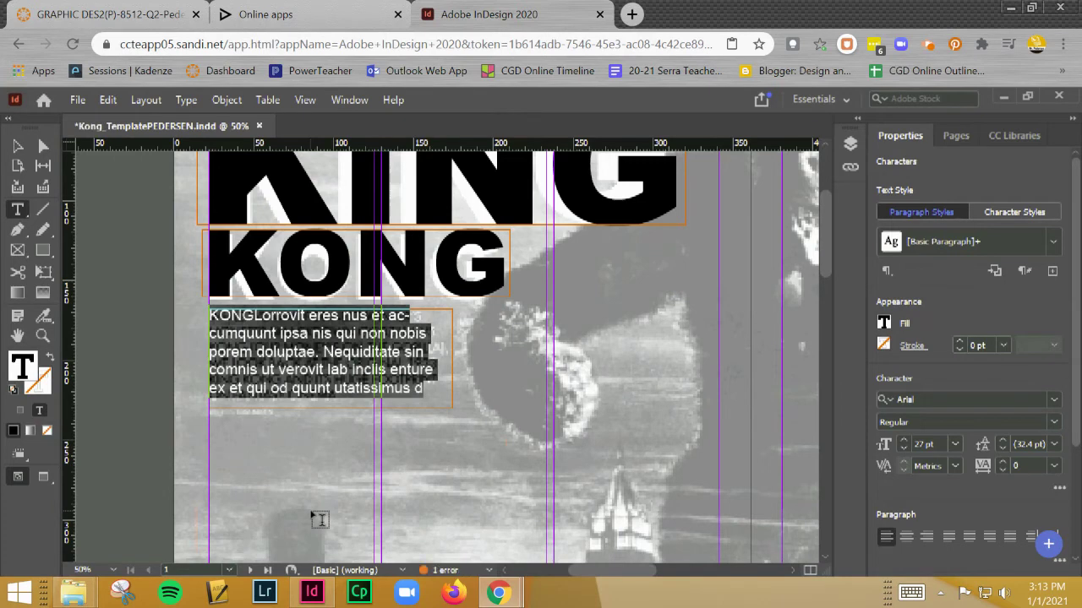
left_click(17, 146)
left_click(125, 294)
key("ctrl+minus")
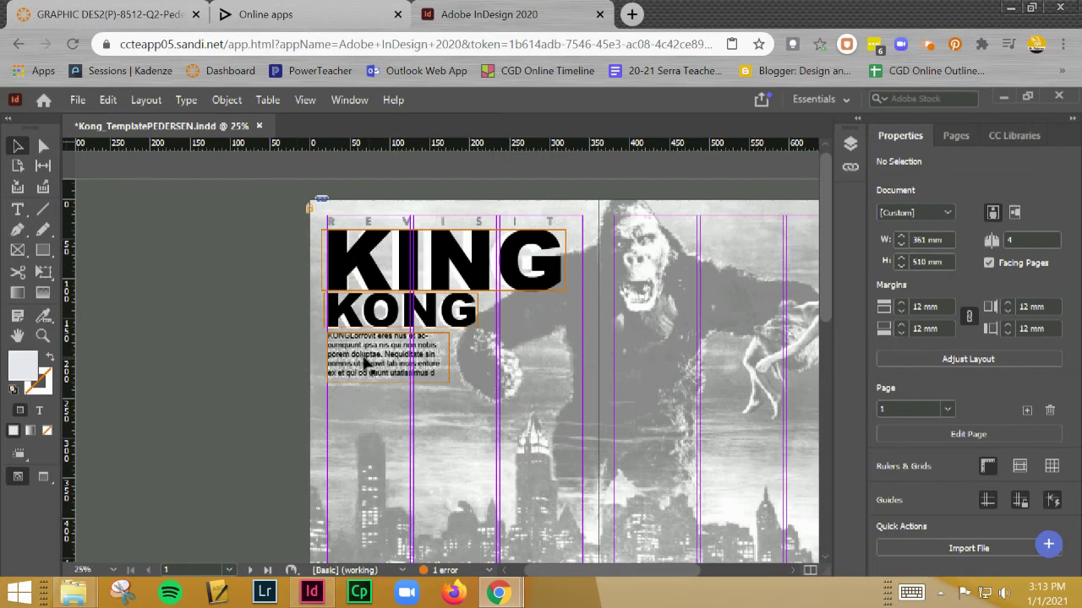
Copy the KONG headline to the page top and scale it down to header size, level with REVISIT.
left_click(401, 318)
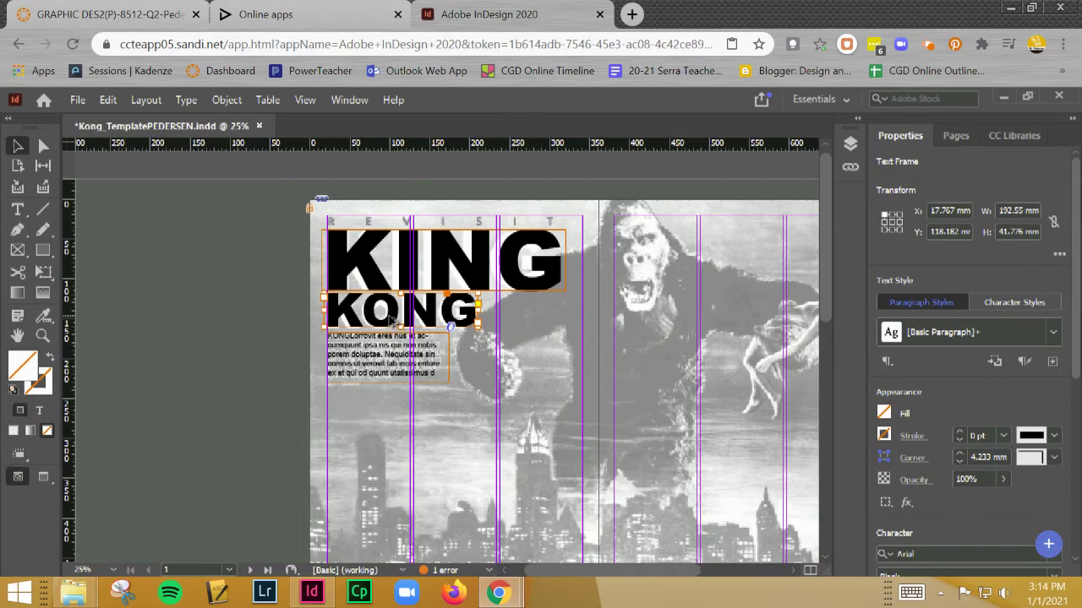
left_click_drag(390, 319, 391, 221)
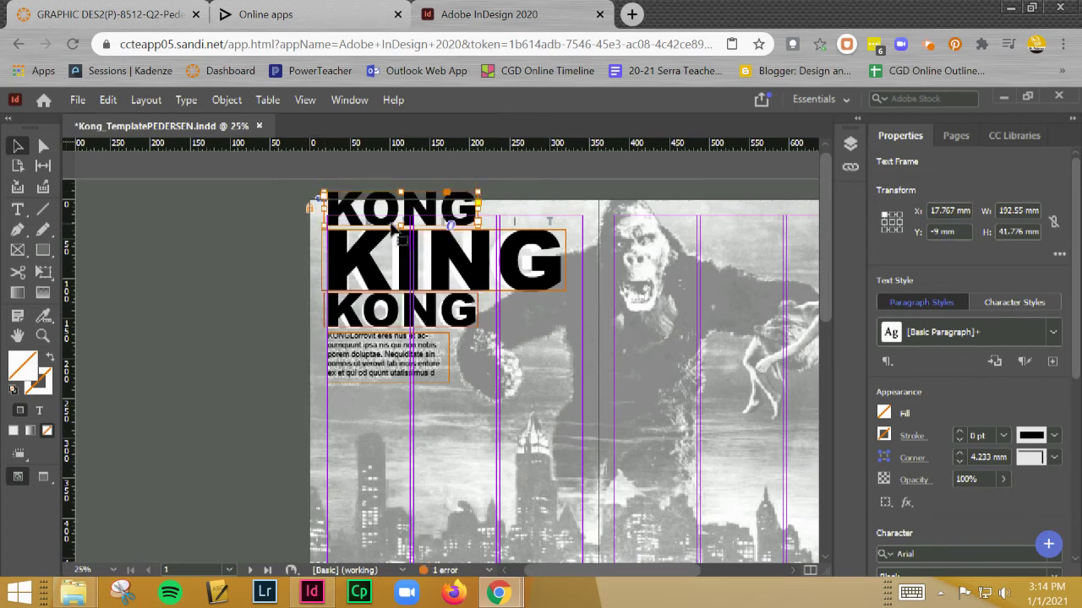
key("ctrl+equal")
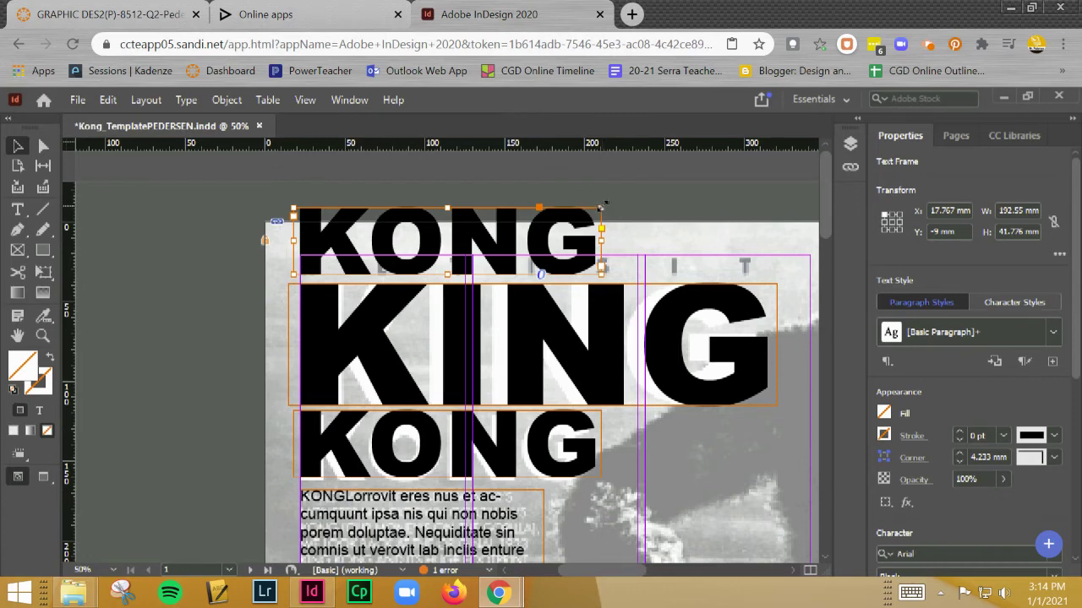
left_click_drag(601, 205, 381, 291)
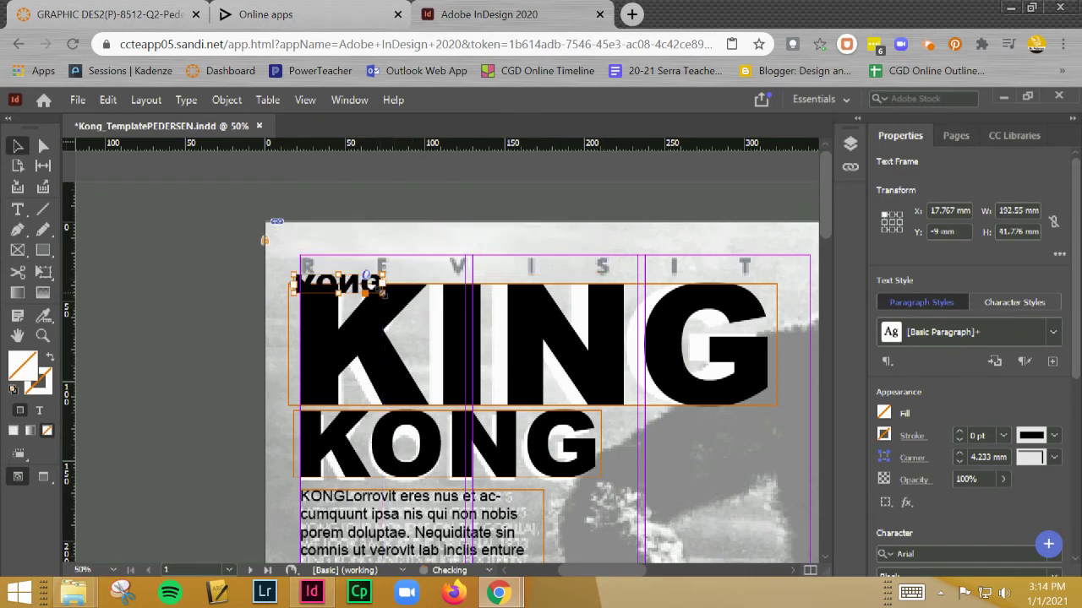
key("ctrl+z")
left_click_drag(600, 209, 385, 272)
left_click(452, 220)
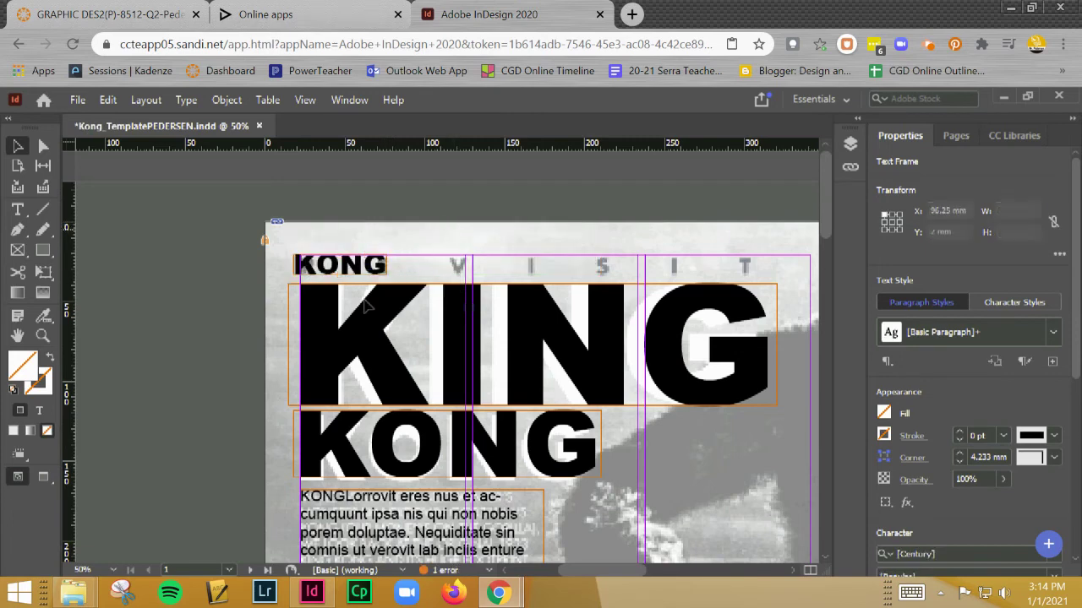
left_click(384, 267)
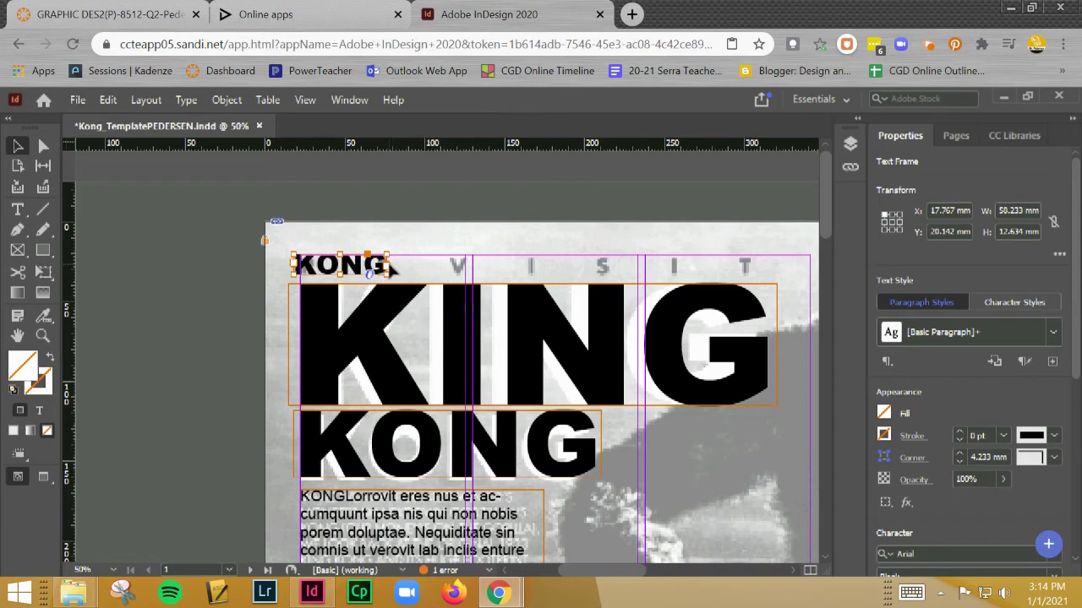
left_click_drag(387, 267, 776, 268)
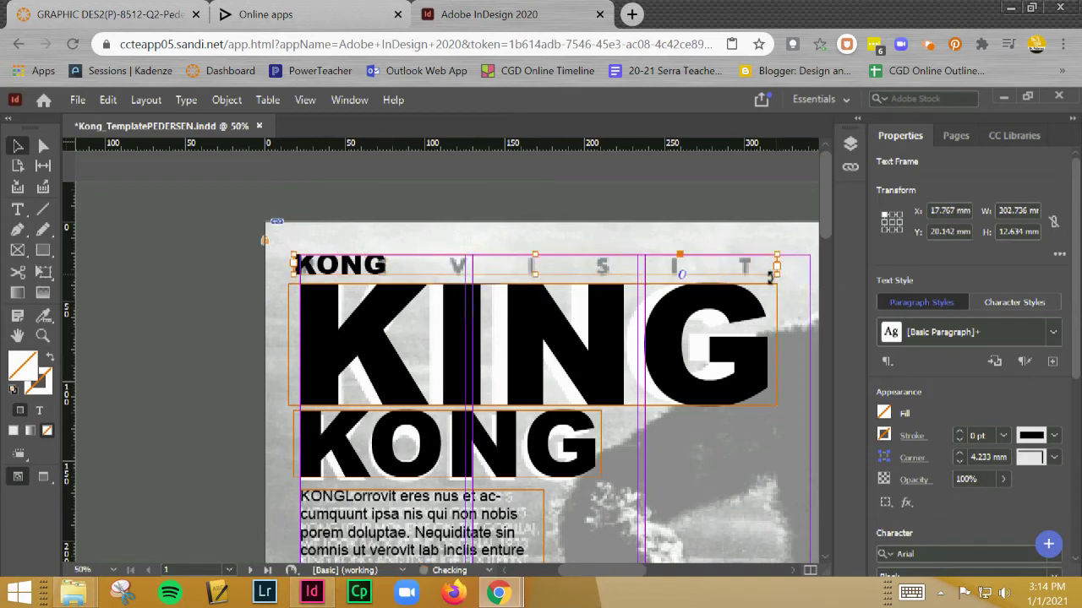
double_click(385, 267)
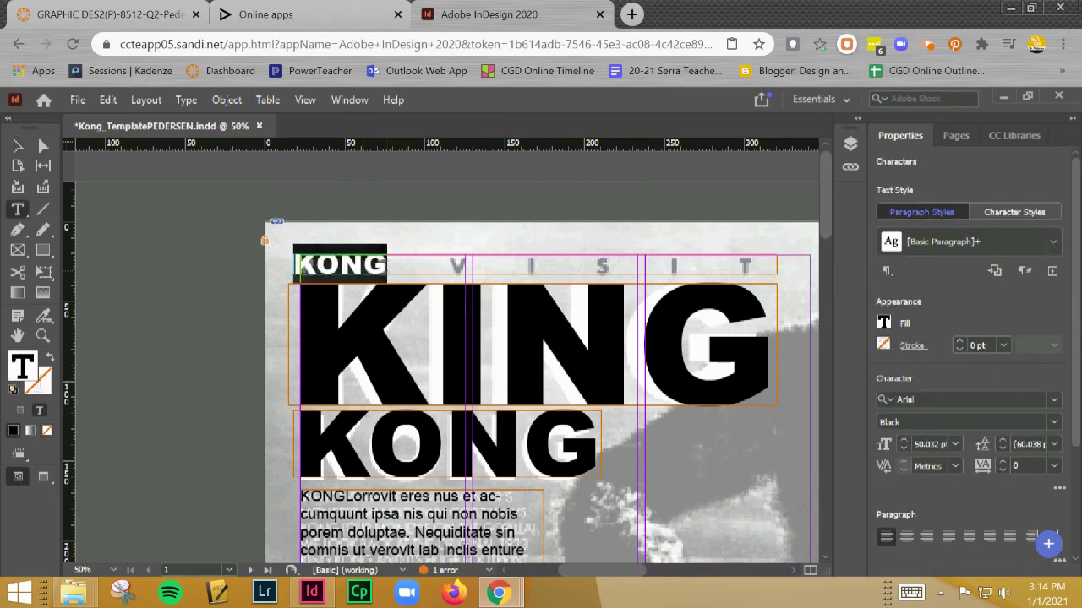
type("REVISIT")
double_click(389, 266)
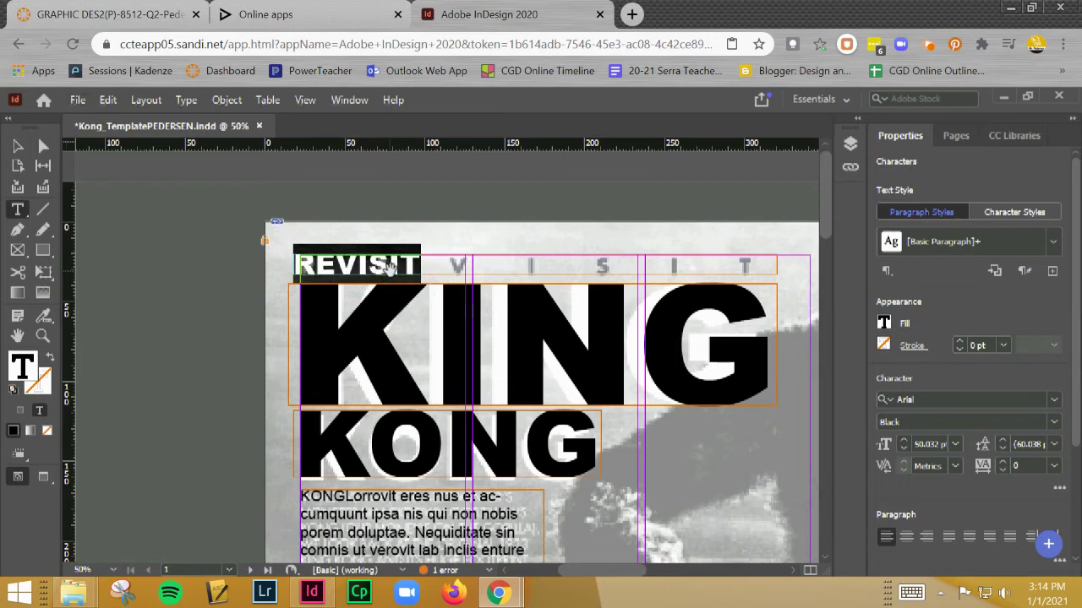
key("alt+Right")
key("alt+Right")
key("alt+Right")
key("alt+Right")
key("alt+Right")
key("alt+Right")
key("alt+Right")
key("alt+Right")
key("alt+Right")
key("alt+Right")
key("alt+Right")
key("alt+Right")
key("alt+Right")
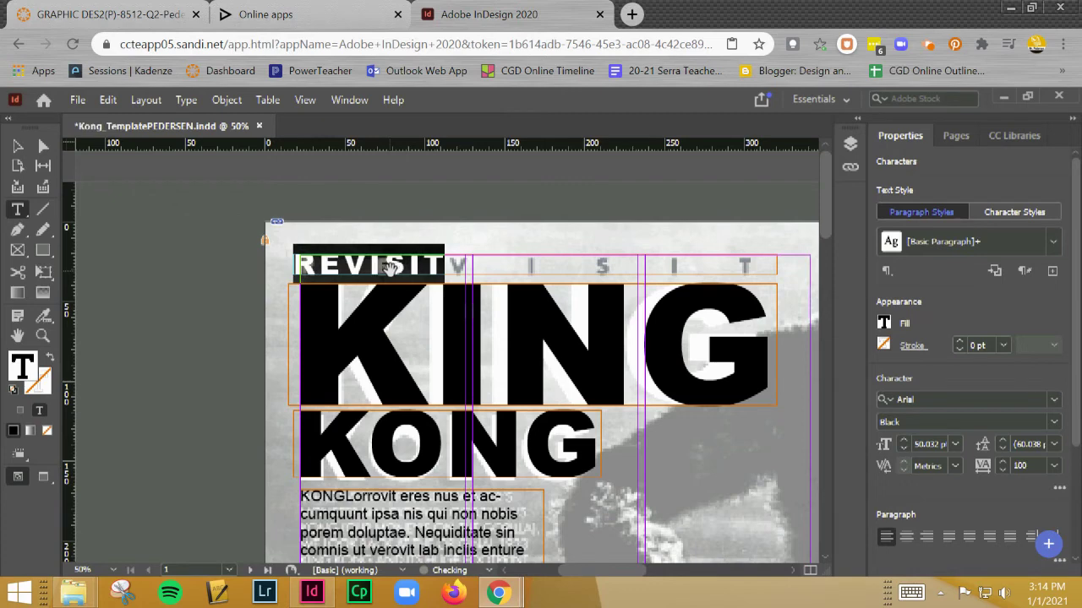
key("alt+Right")
key("alt+Right")
key("alt+Right")
key("alt+Right")
key("alt+Right")
key("alt+Right")
key("alt+Right")
key("alt+Right")
key("alt+Right")
key("alt+Right")
key("alt+Right")
key("alt+Right")
key("alt+Right")
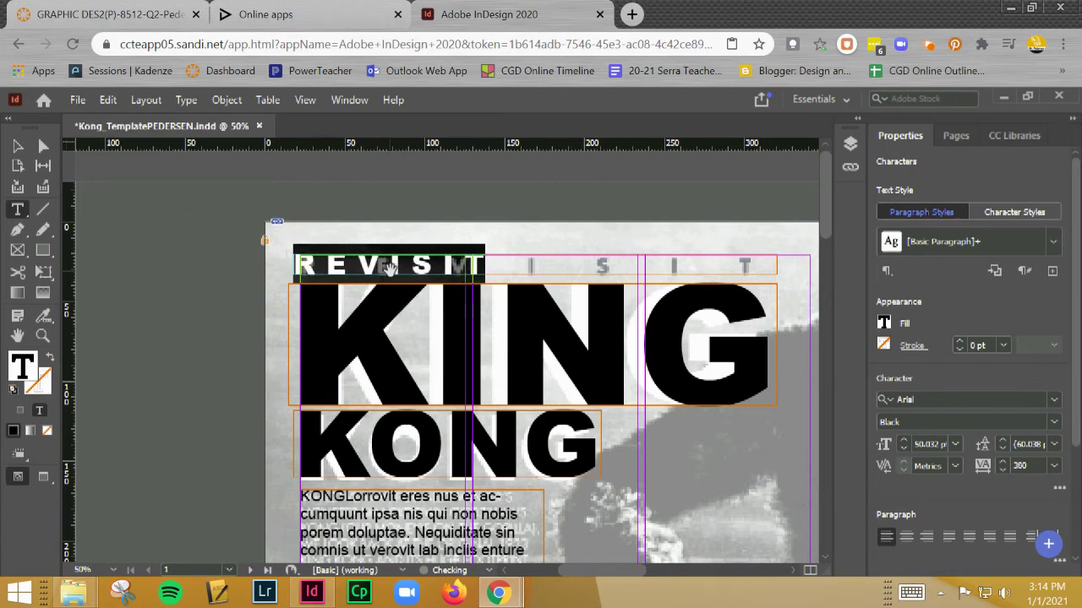
key("alt+Right")
key("alt+Right")
key("alt+Right")
key("alt+Right")
key("alt+Right")
key("alt+Right")
key("alt+Right")
key("alt+Right")
key("alt+Right")
key("alt+Right")
key("alt+Right")
key("alt+Right")
key("alt+Right")
key("alt+Right")
key("alt+Right")
key("alt+Right")
key("alt+Right")
key("alt+Right")
key("alt+Right")
key("alt+Right")
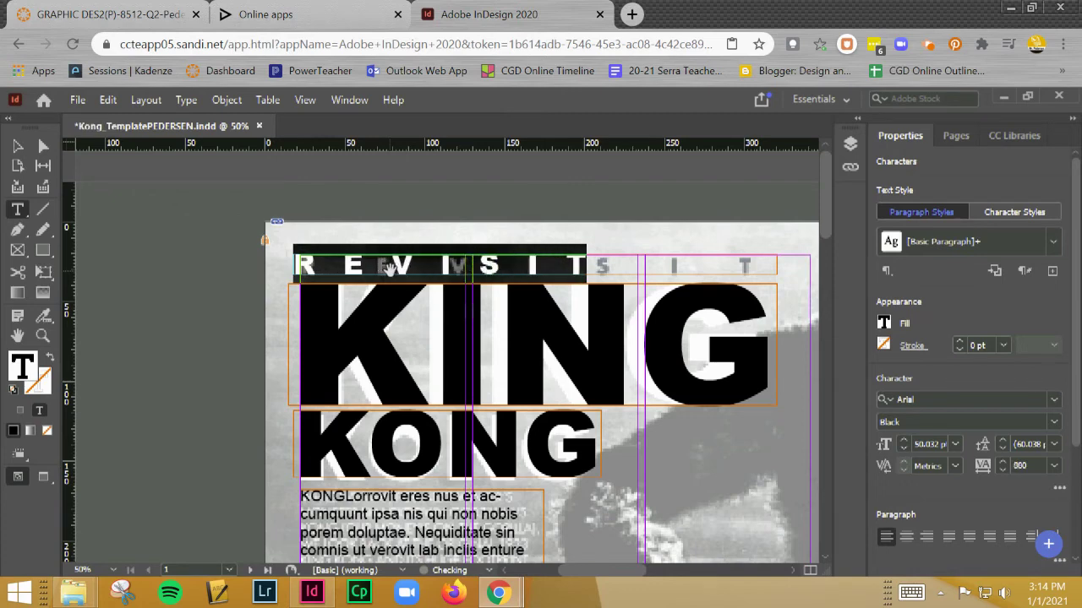
key("alt+Right")
key("alt+Right")
key("alt+Right")
key("alt+Right")
key("alt+Right")
key("alt+Right")
key("alt+Right")
key("alt+Right")
key("alt+Right")
key("alt+Right")
key("alt+Right")
key("alt+Right")
key("alt+Right")
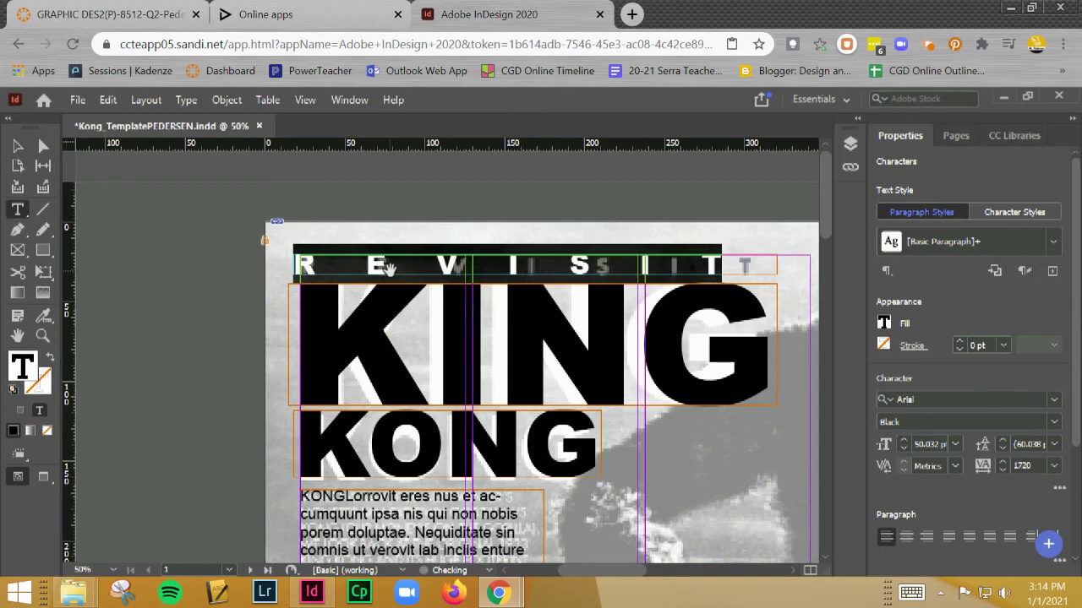
key("alt+Right")
key("alt+Right")
key("alt+Right")
key("alt+Right")
key("alt+Right")
key("alt+Right")
key("alt+Right")
key("alt+Right")
key("alt+Right")
key("alt+Right")
key("alt+Right")
key("alt+Right")
key("alt+Right")
key("alt+Right")
key("alt+Right")
key("alt+Right")
key("alt+Right")
key("alt+Right")
key("alt+Right")
key("alt+Right")
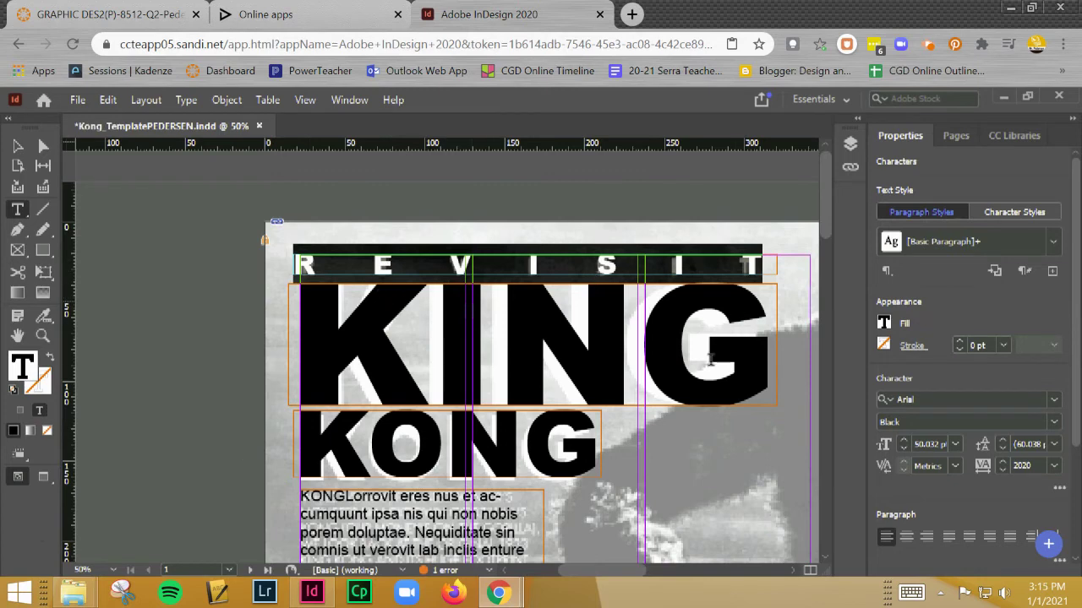
left_click(18, 145)
left_click(136, 290)
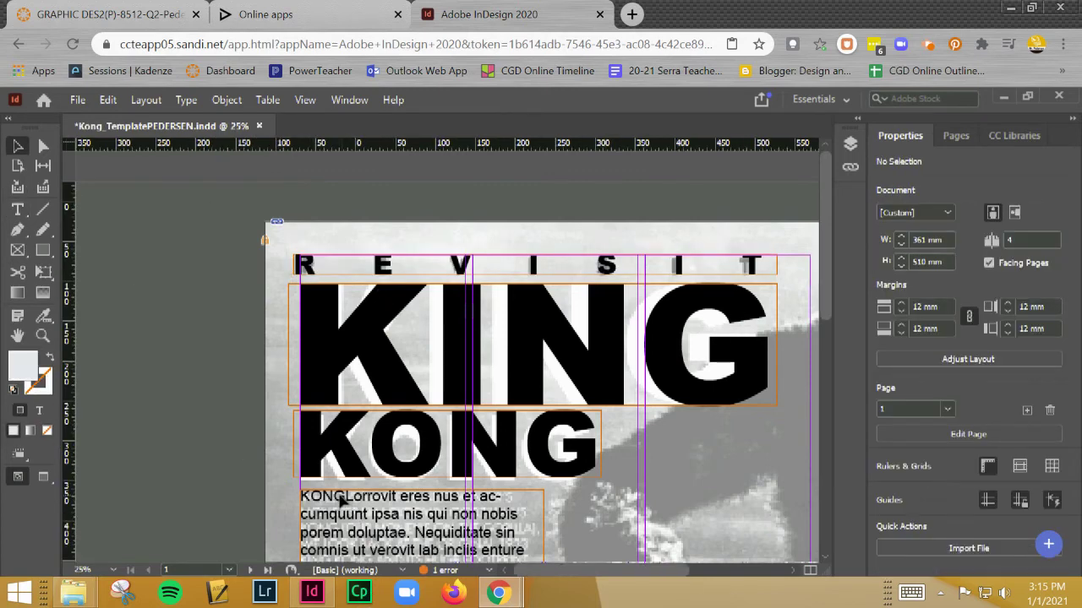
key("ctrl+minus")
key("ctrl+minus")
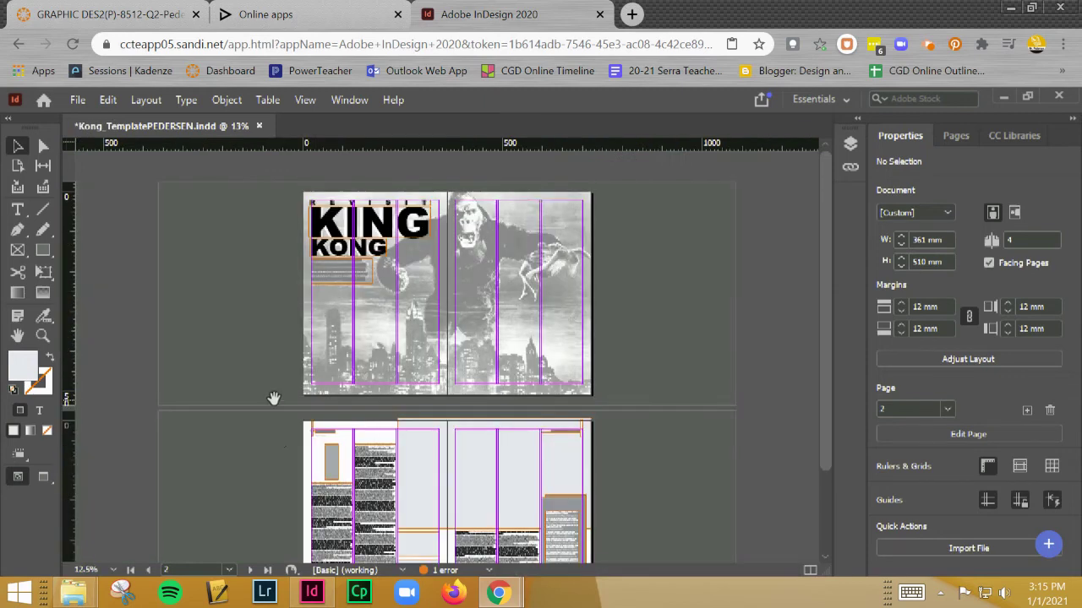
key("ctrl+alt+0")
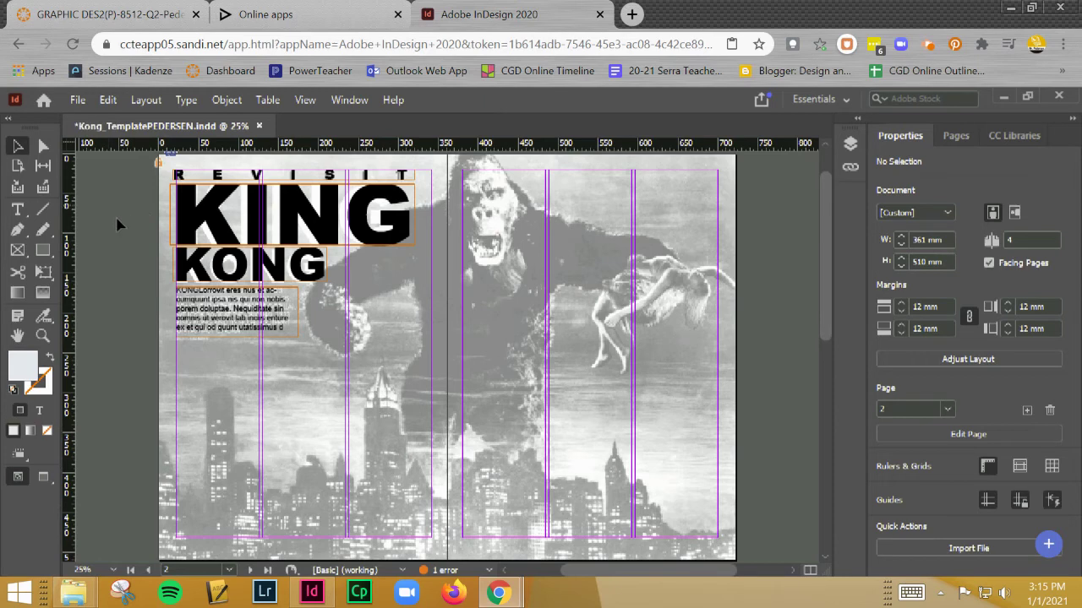
left_click(19, 147)
Change the text fill of the KING, KONG and body frames to white (K 0).
left_click_drag(116, 215, 293, 333)
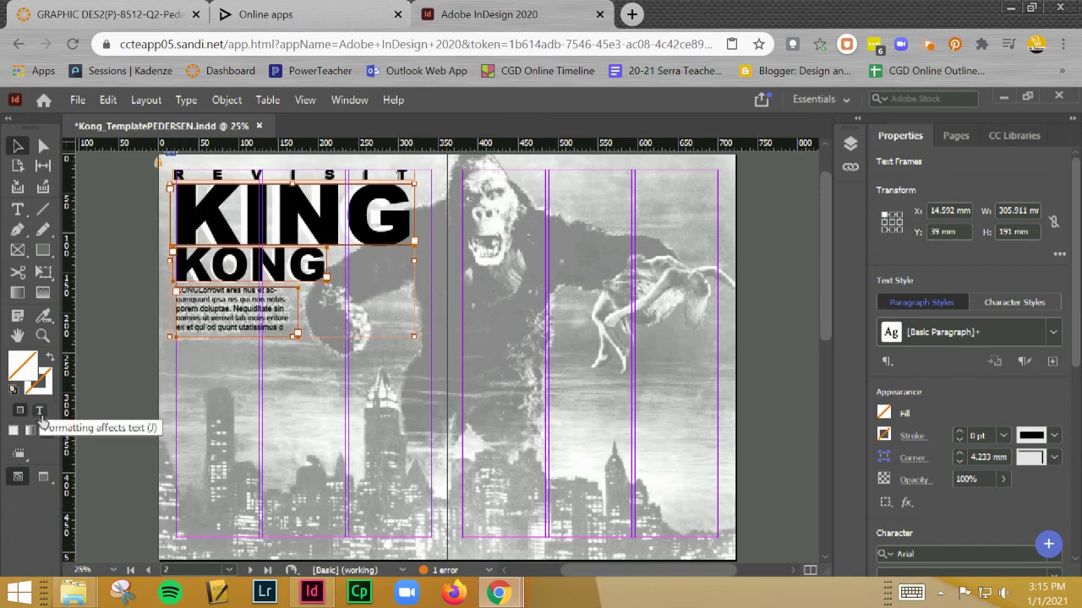
left_click(40, 412)
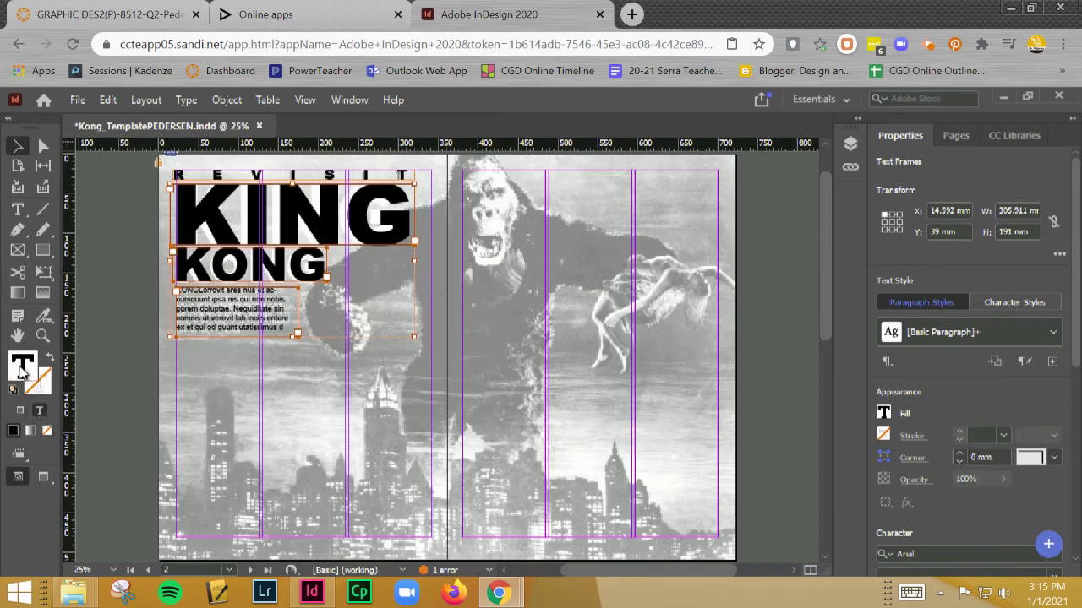
double_click(27, 373)
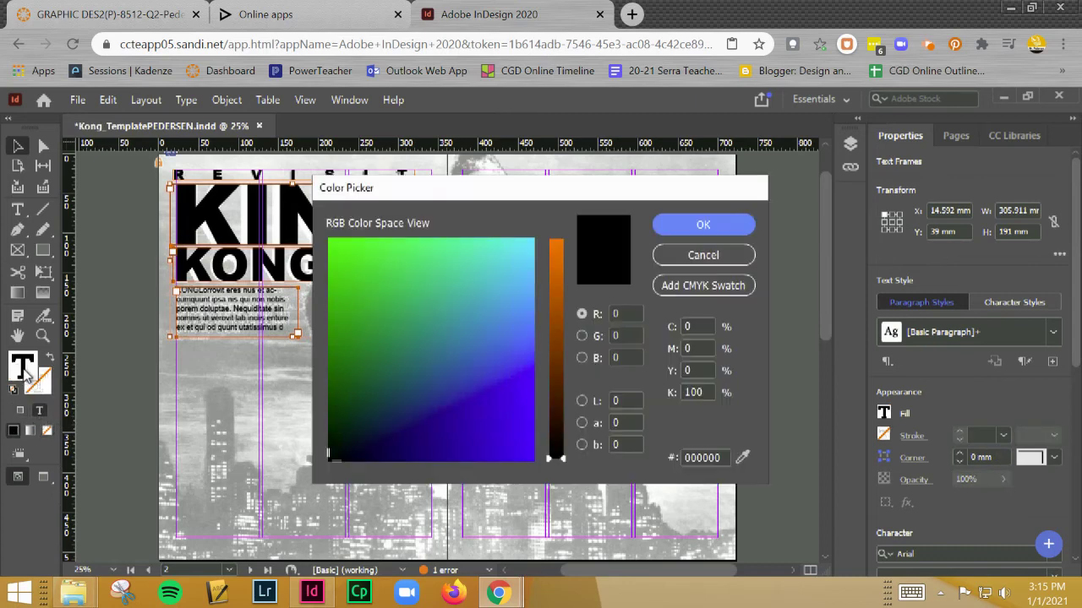
double_click(689, 392)
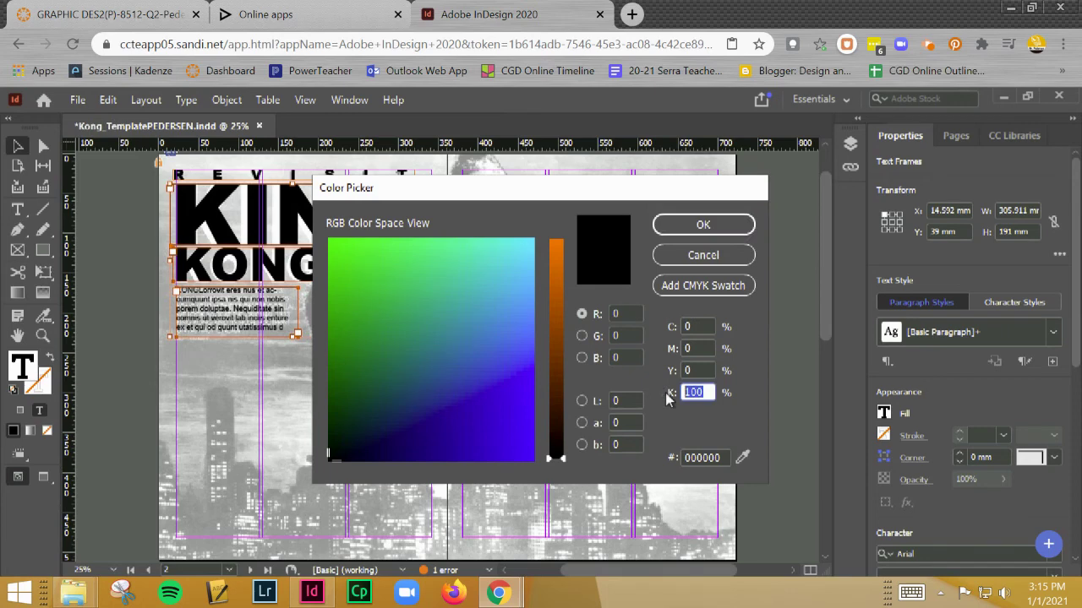
type("0")
left_click(734, 224)
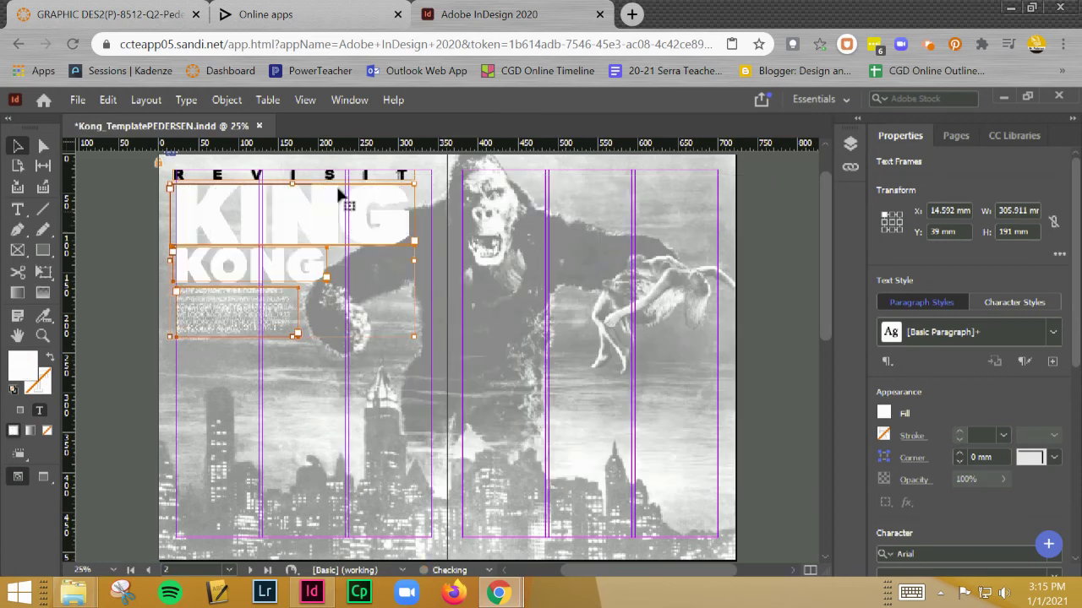
left_click(121, 244)
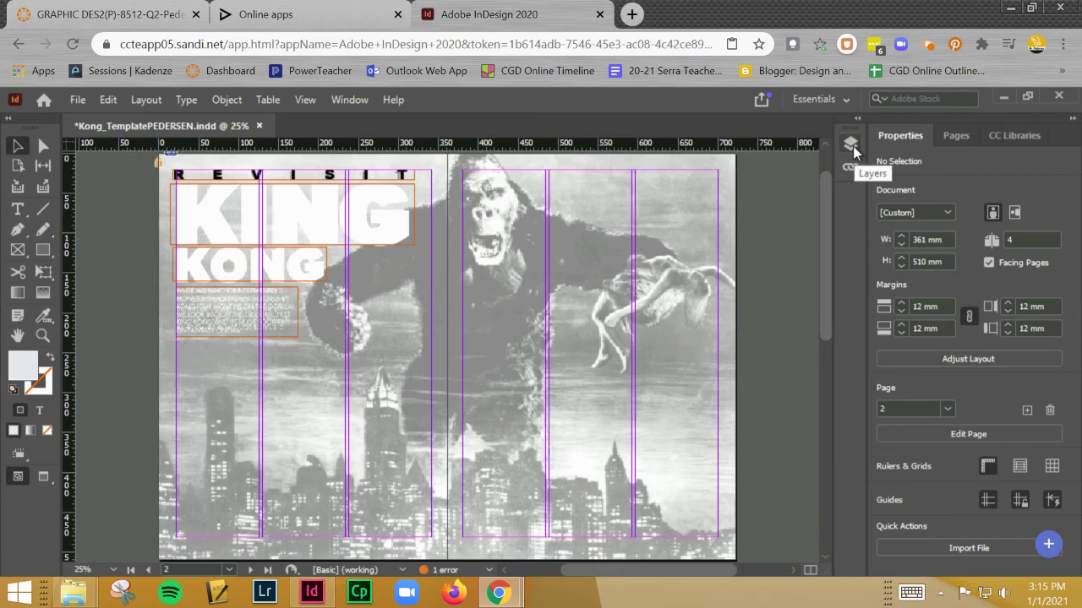
Give the background rectangle a pale gray fill with no stroke, then preview the spread.
left_click(851, 144)
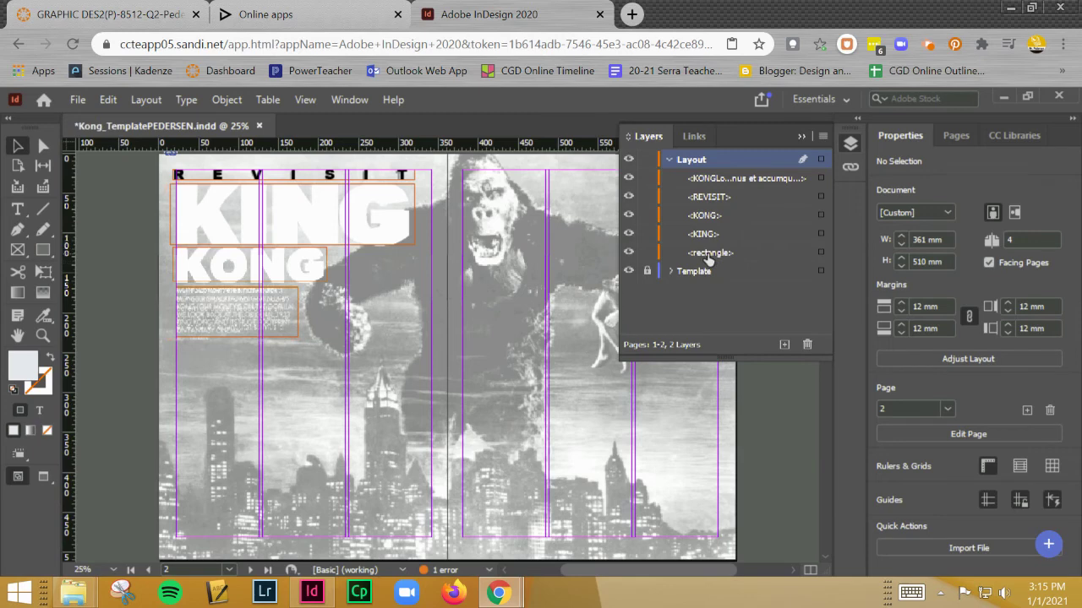
left_click(820, 255)
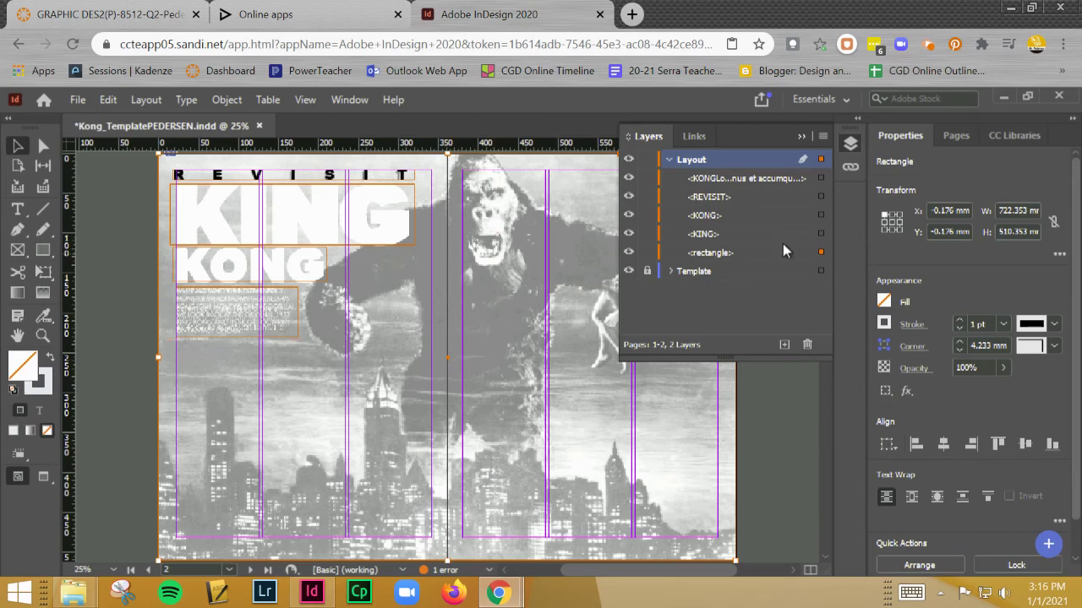
left_click(819, 197)
left_click(820, 215)
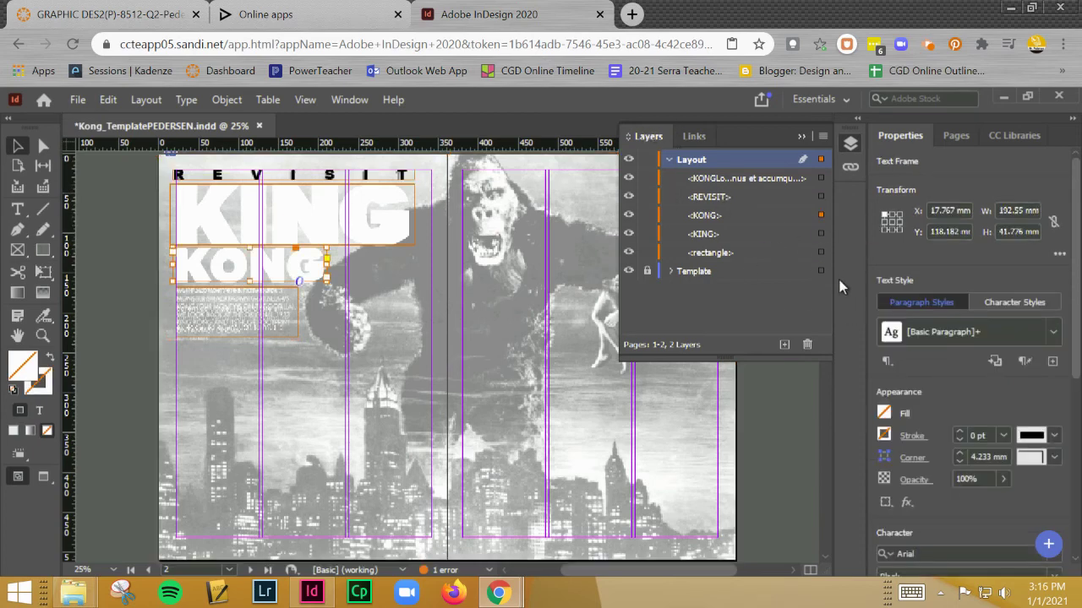
left_click(819, 254)
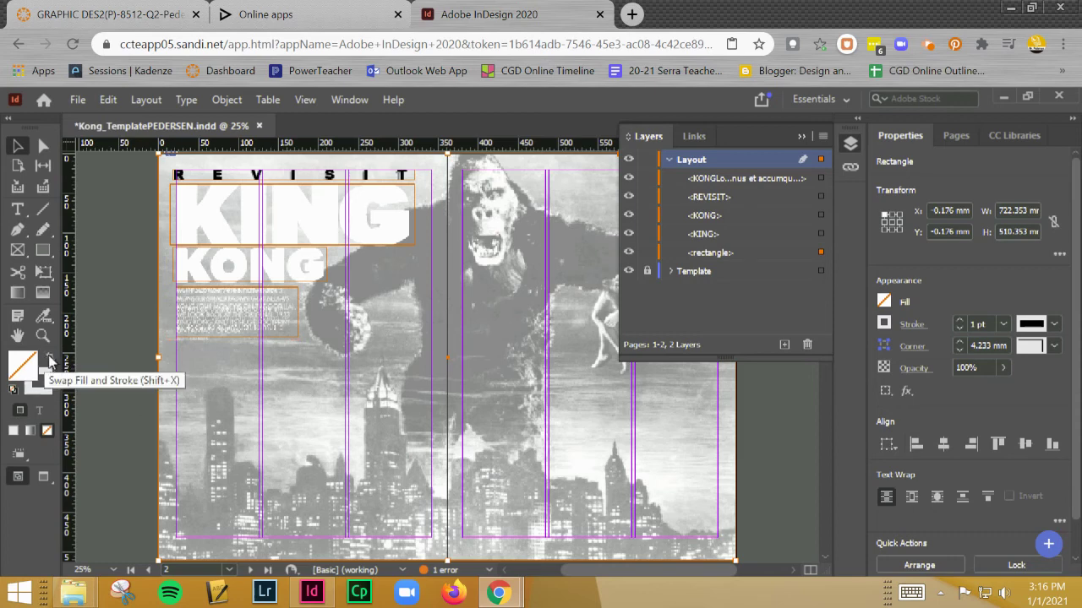
left_click(49, 360)
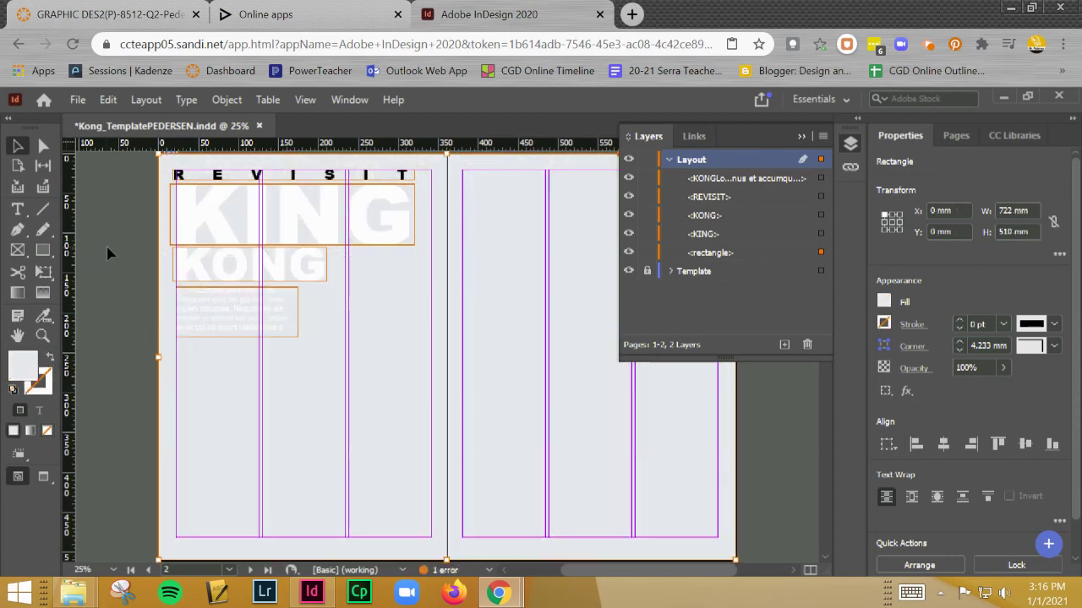
left_click(107, 253)
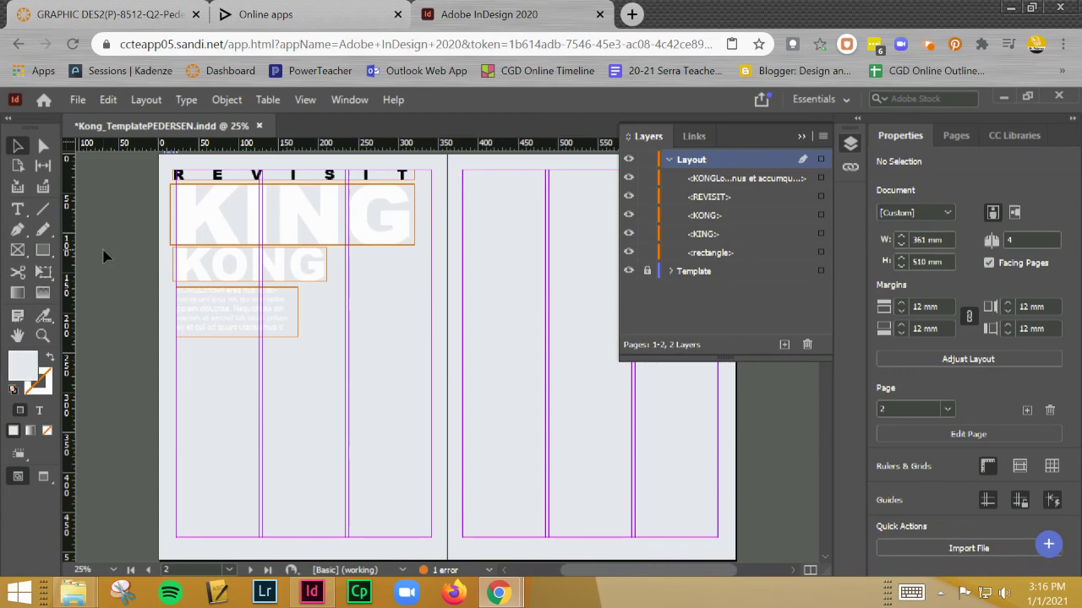
key("w")
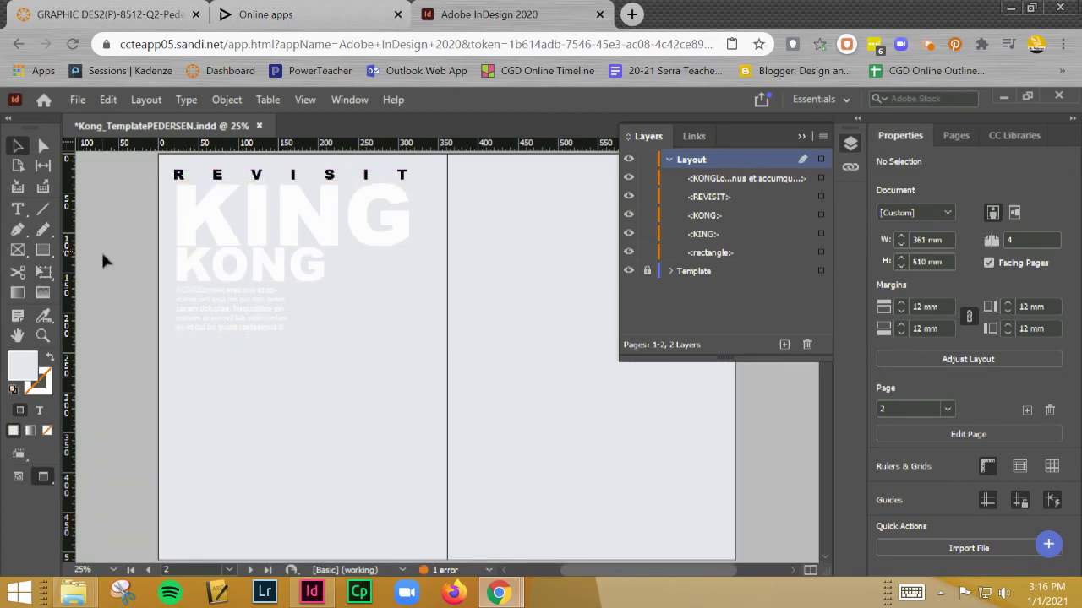
key("ctrl+minus")
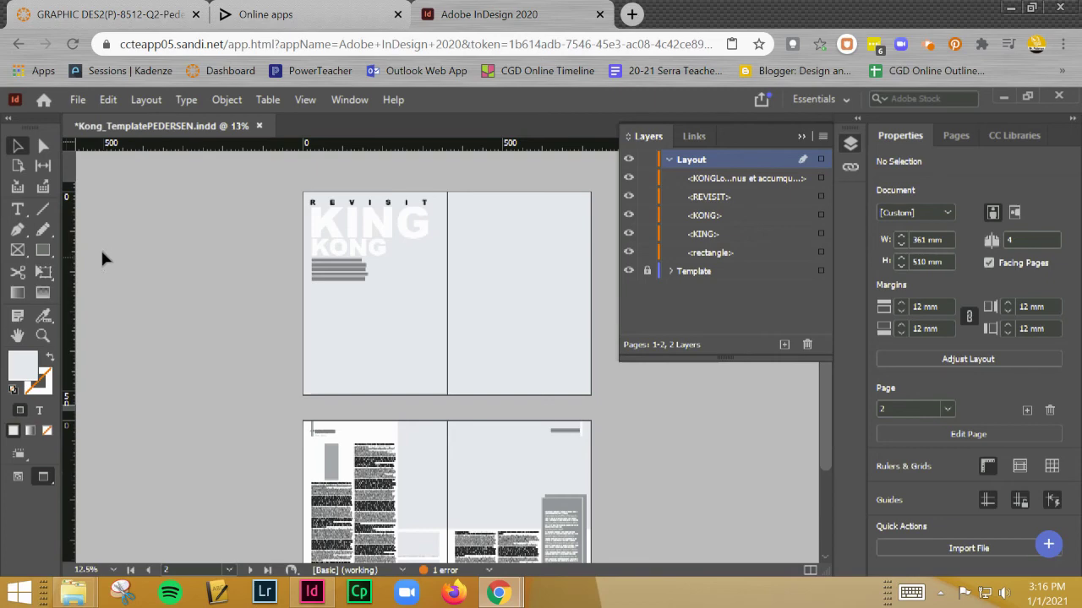
key("ctrl+5")
At 100% zoom, nudge the REVISIT header one step to the right.
key("ctrl+1")
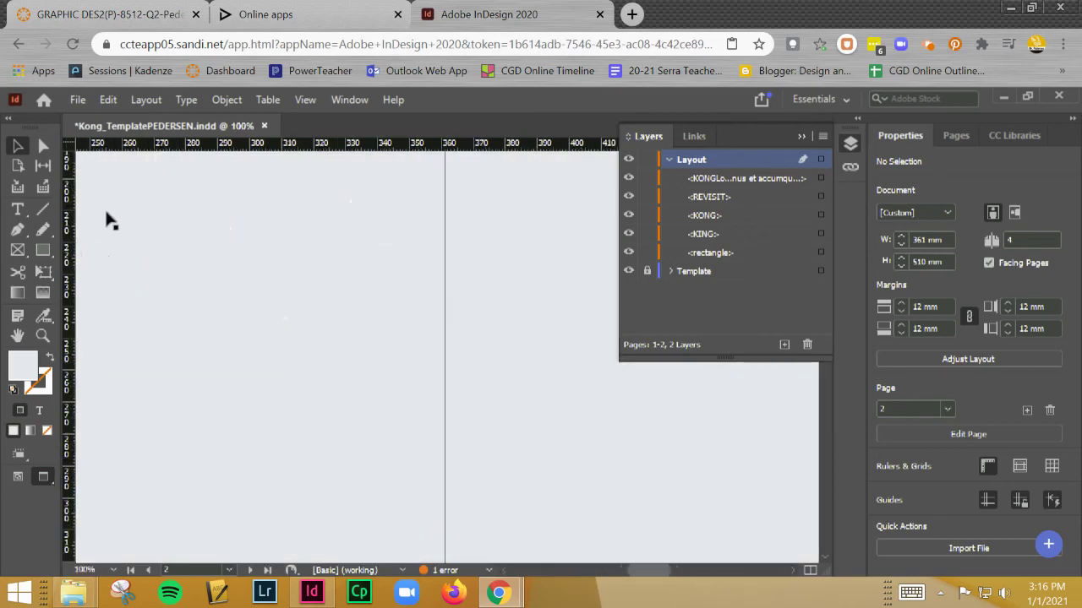
scroll(642, 519, "up", 5)
scroll(487, 449, "left", 3)
scroll(309, 333, "up", 5)
scroll(310, 333, "left", 1)
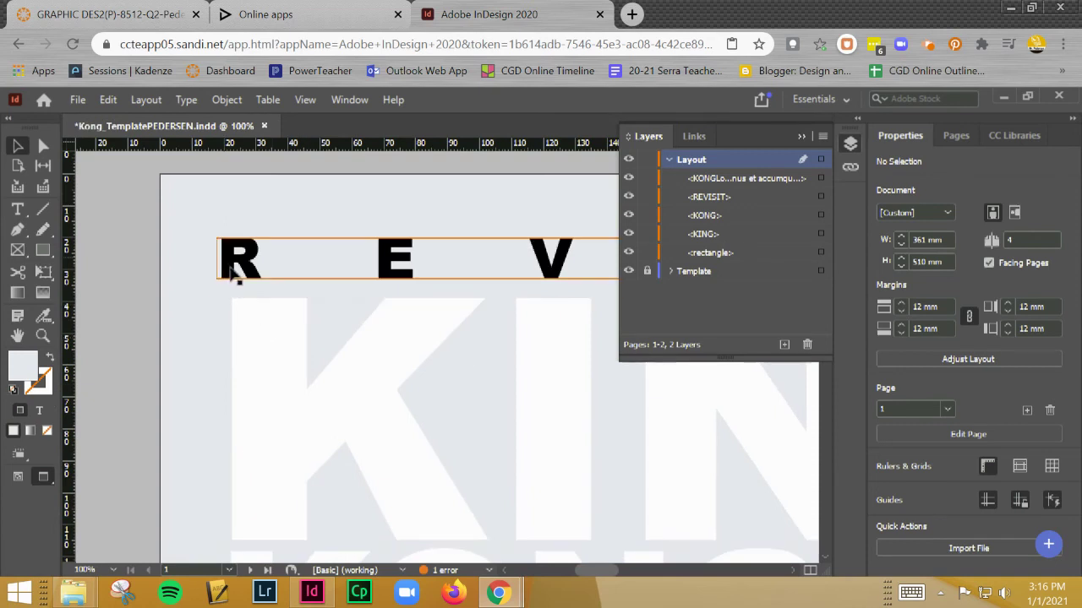
key("Right")
key("Right")
key("Right")
key("Right")
key("Right")
key("Right")
key("Right")
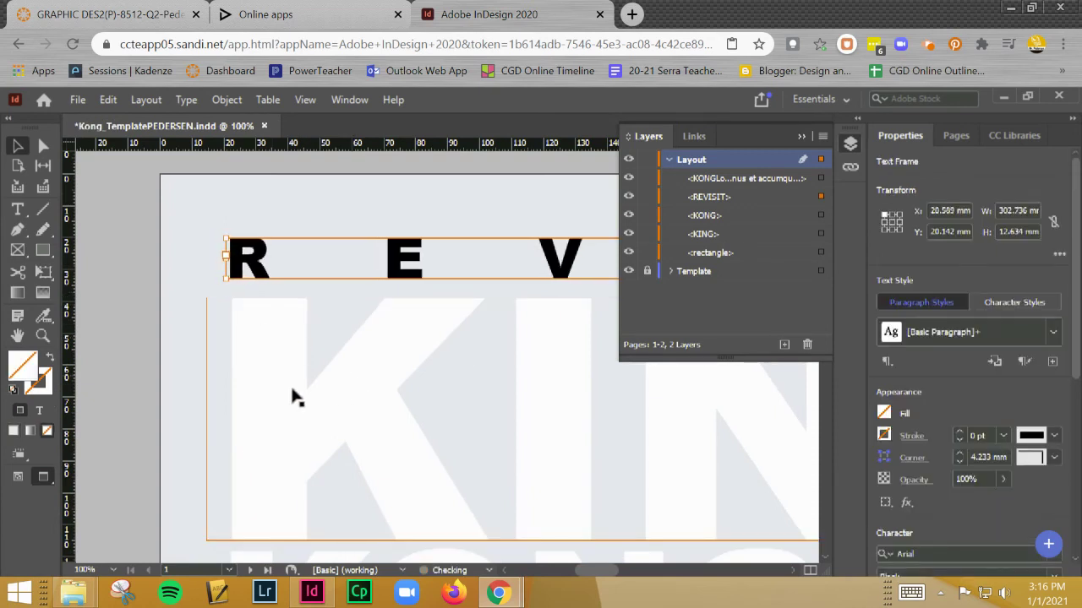
left_click(117, 250)
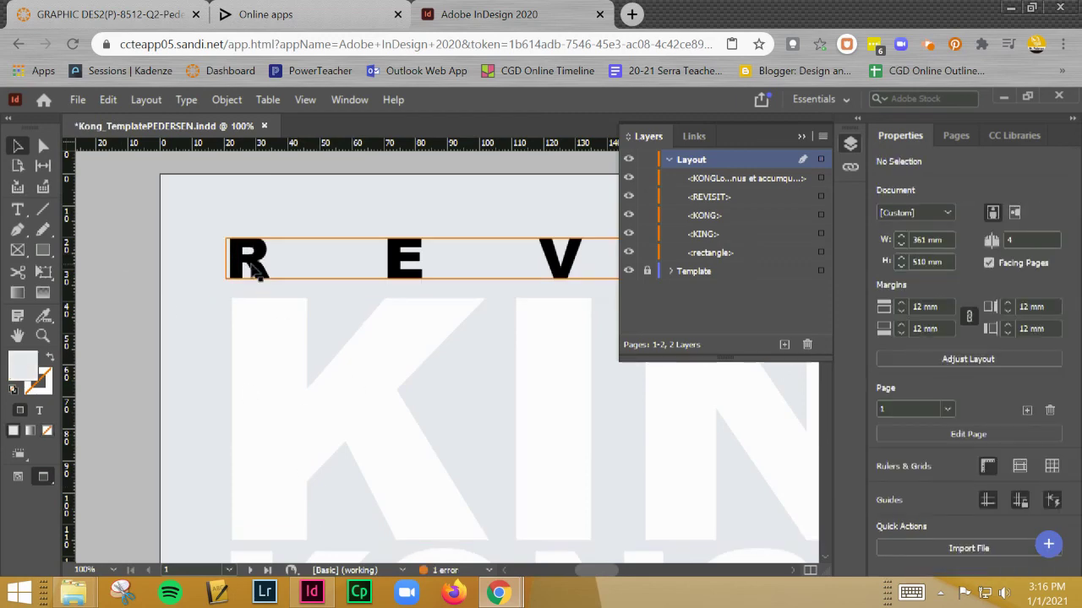
left_click(297, 338)
left_click(237, 269)
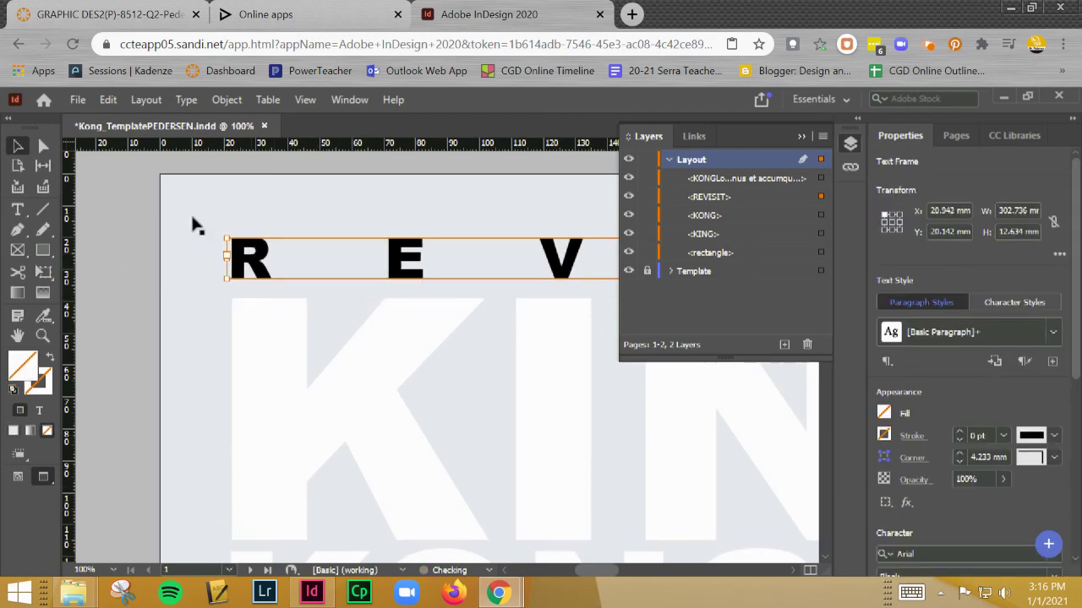
left_click(145, 196)
Hide the Template layer and show guides and frame edges again.
key("ctrl+minus")
key("ctrl+minus")
key("ctrl+minus")
key("ctrl+minus")
key("ctrl+minus")
key("ctrl+minus")
key("ctrl+minus")
key("ctrl+minus")
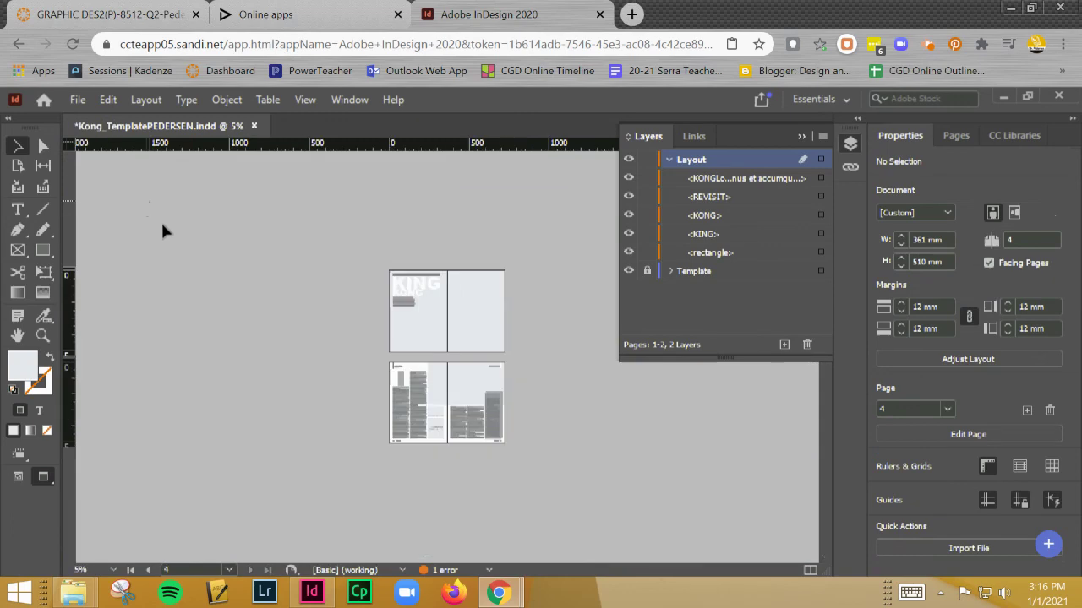
key("ctrl+equal")
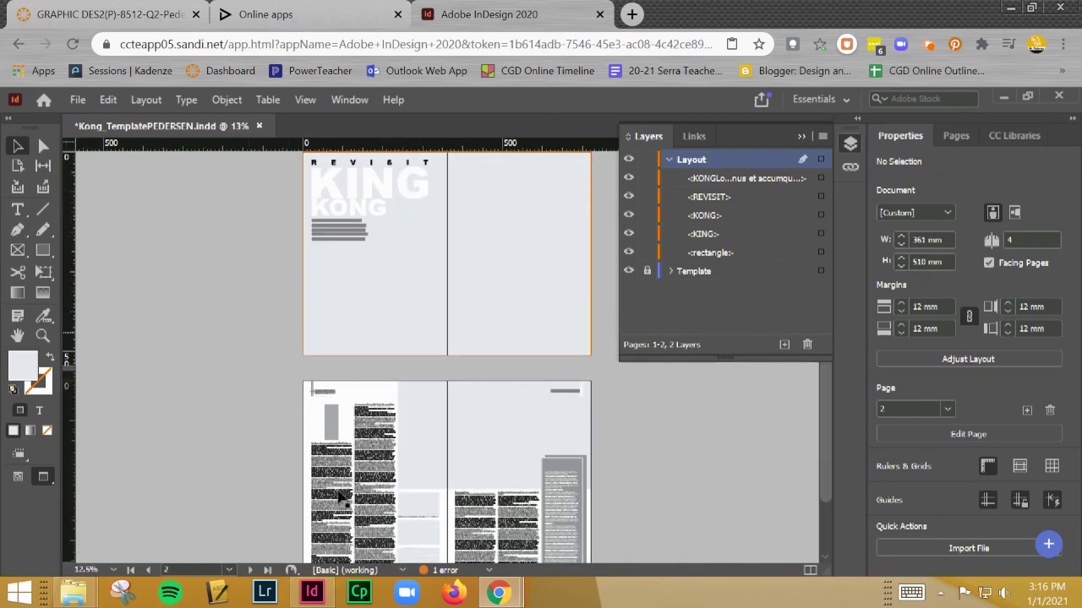
left_click(628, 270)
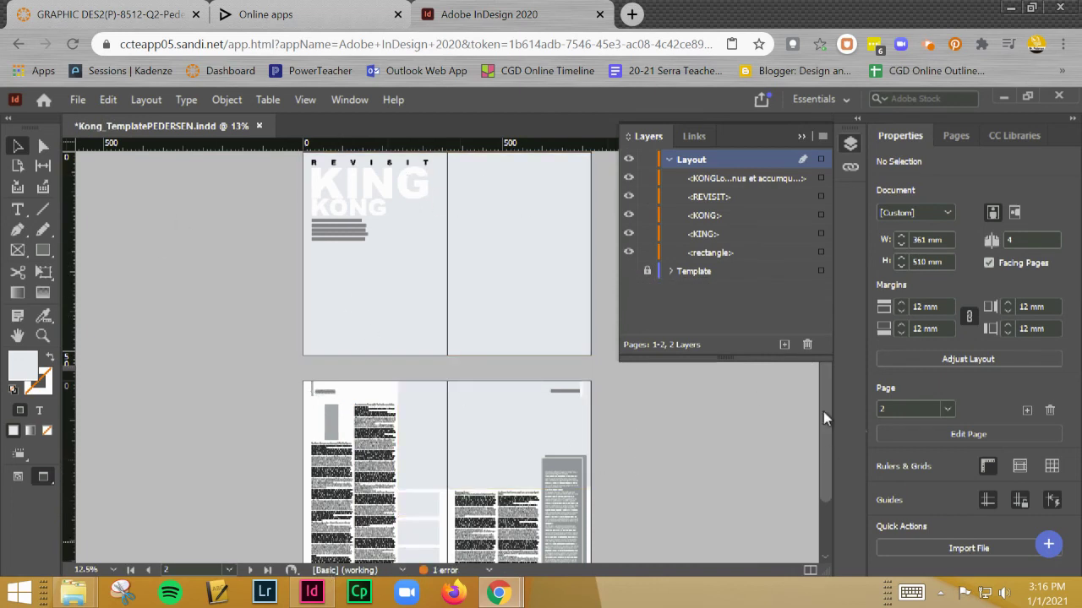
key("w")
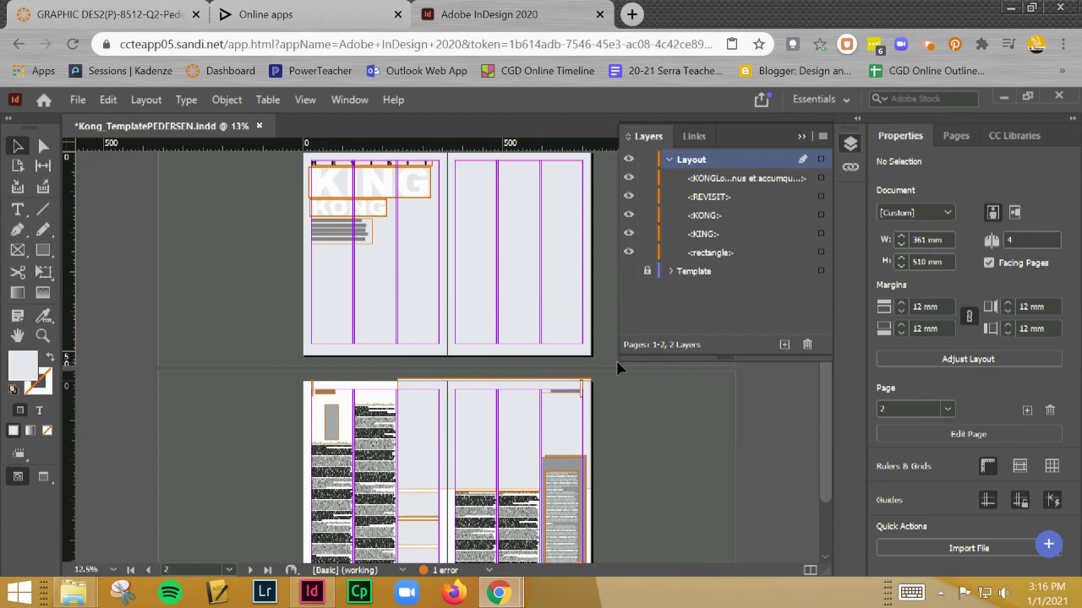
key("w")
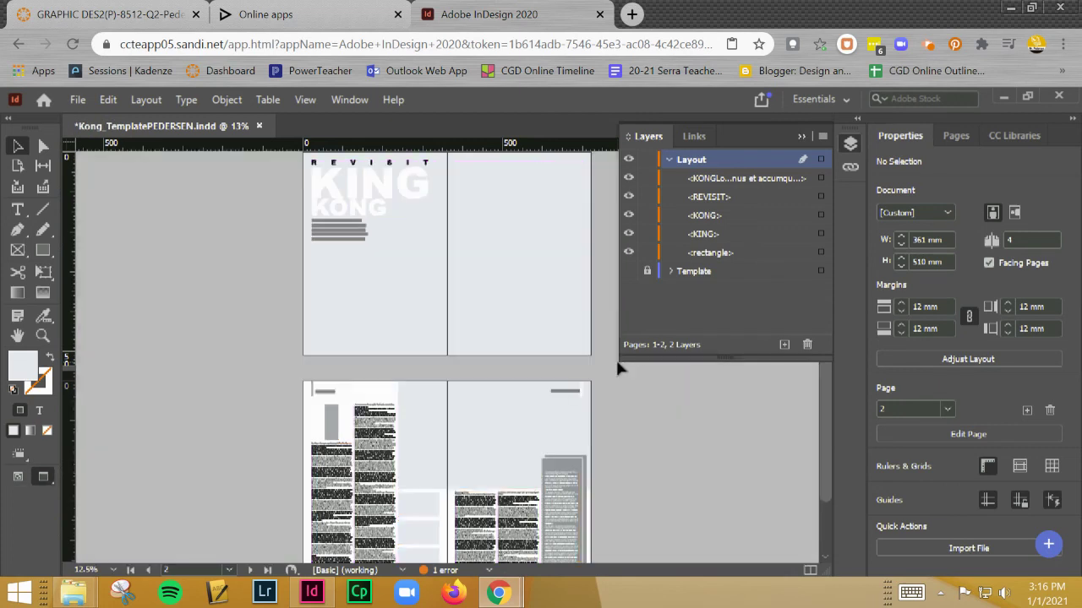
key("w")
key("w")
key("w")
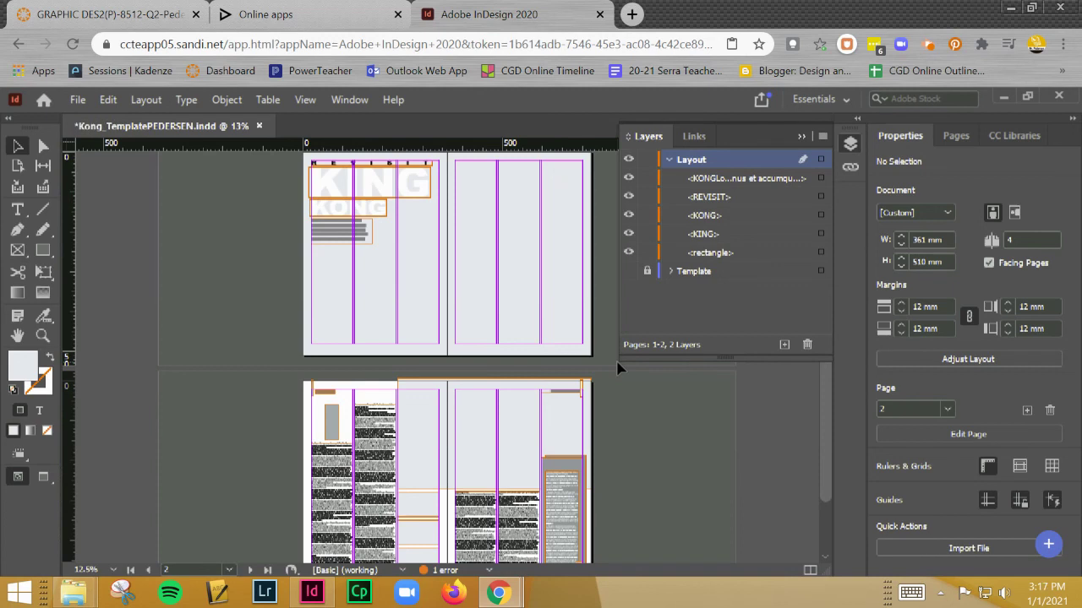
key("w")
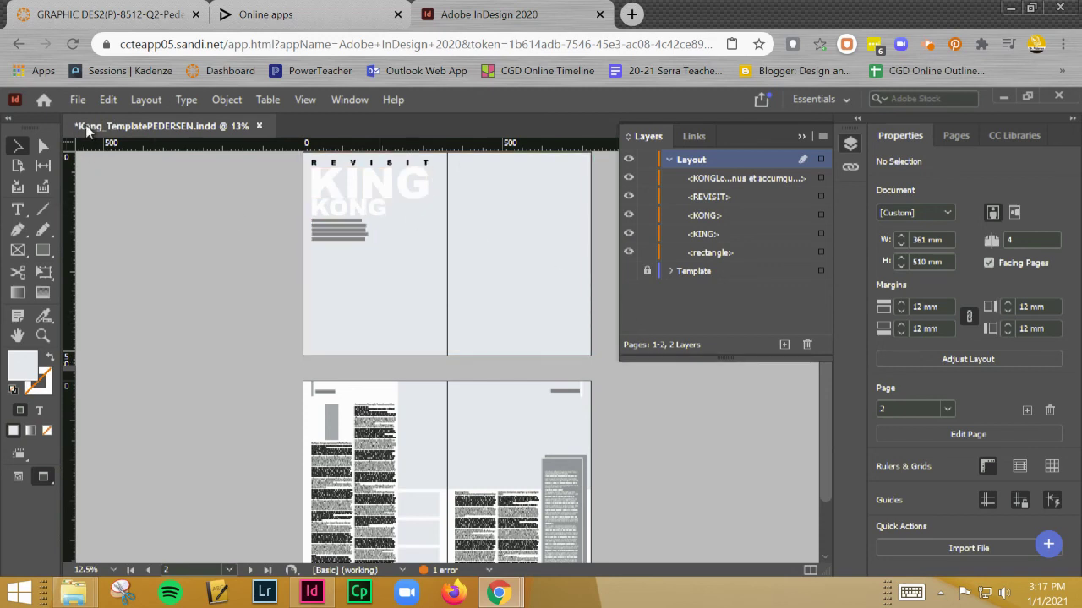
Save the document with the finished title spread using File > Save.
left_click(75, 100)
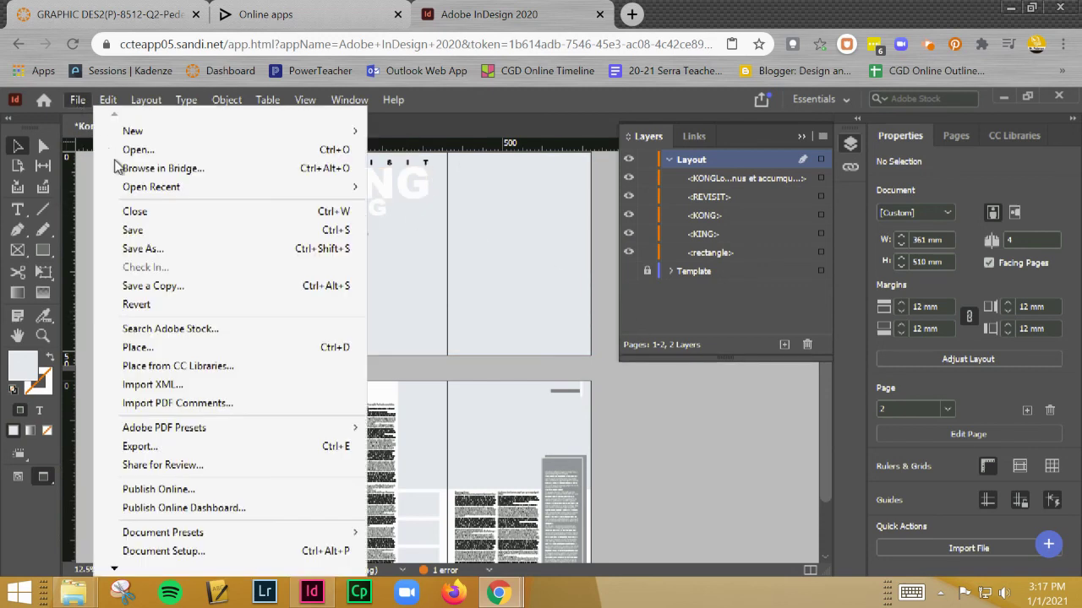
left_click(153, 228)
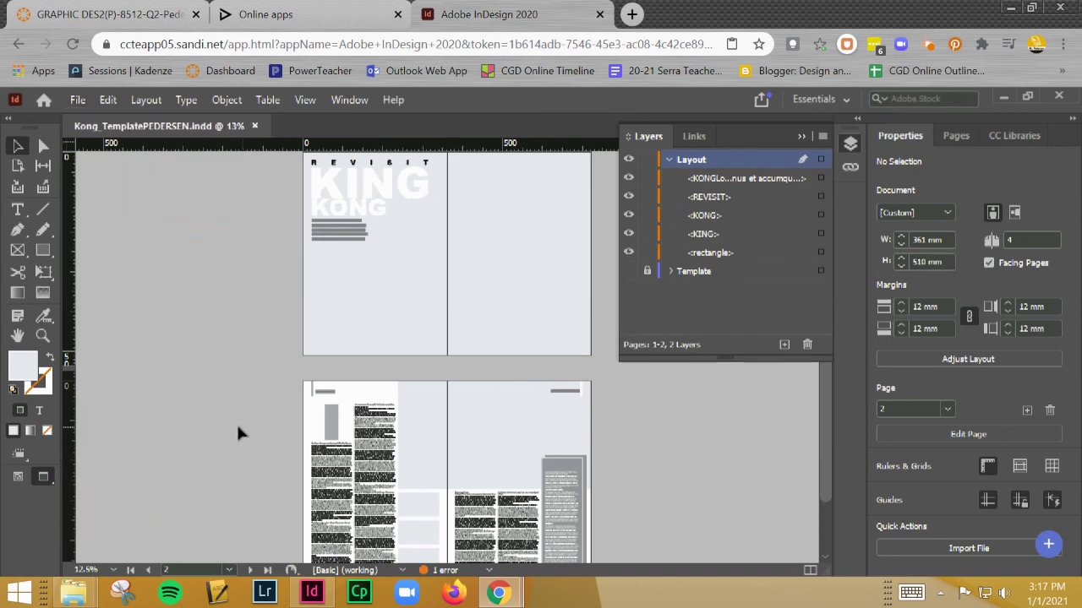